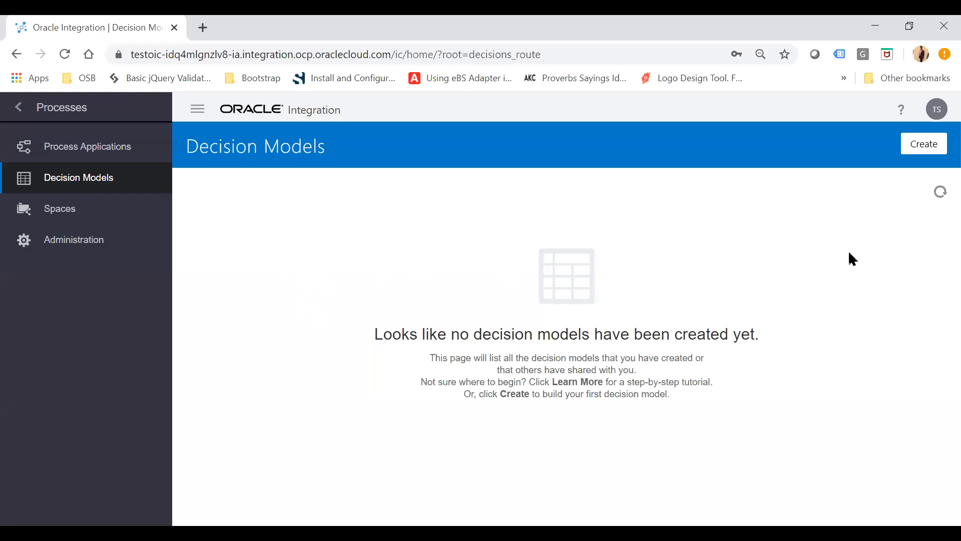
Start creating a new decision model from scratch using the guided Create a Decision Model option.
left_click(936, 142)
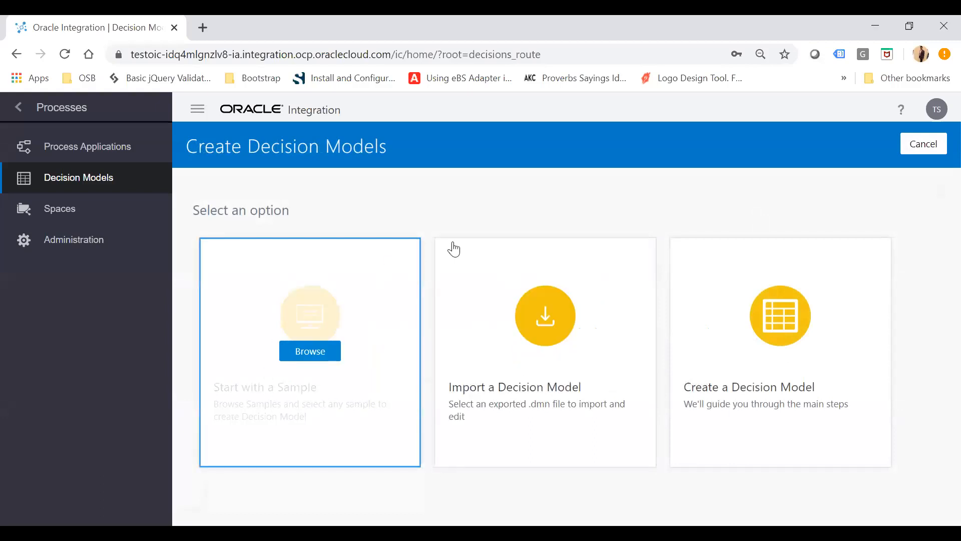
mouse_move(253, 397)
mouse_move(536, 386)
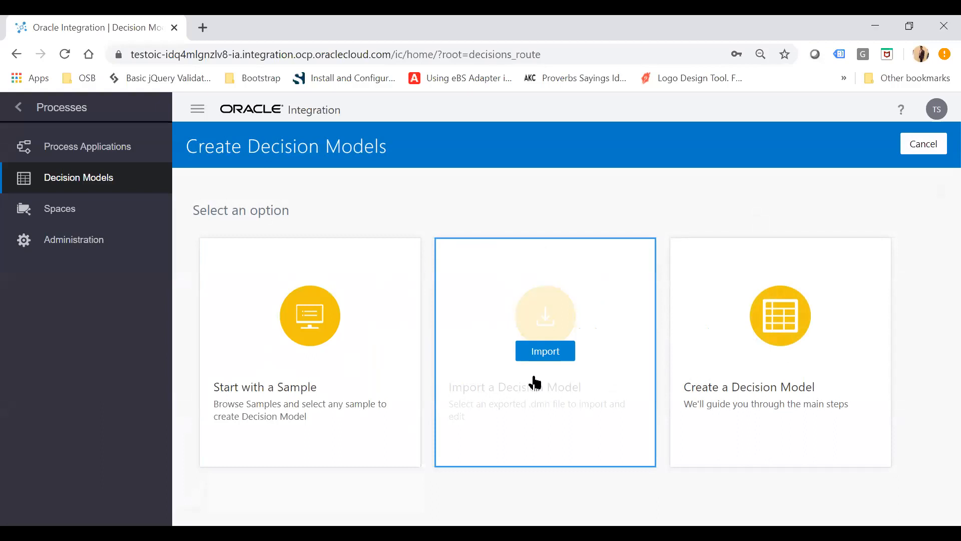
mouse_move(719, 371)
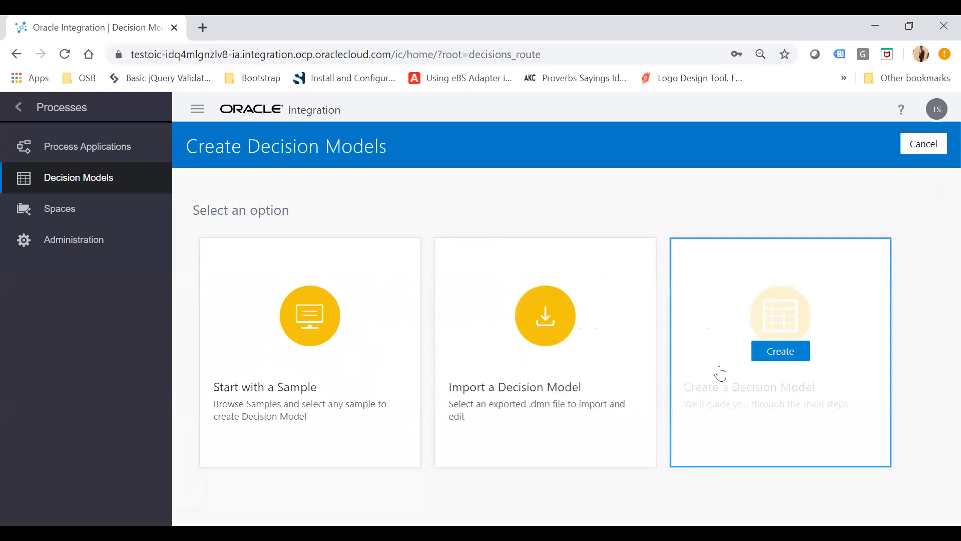
left_click(779, 356)
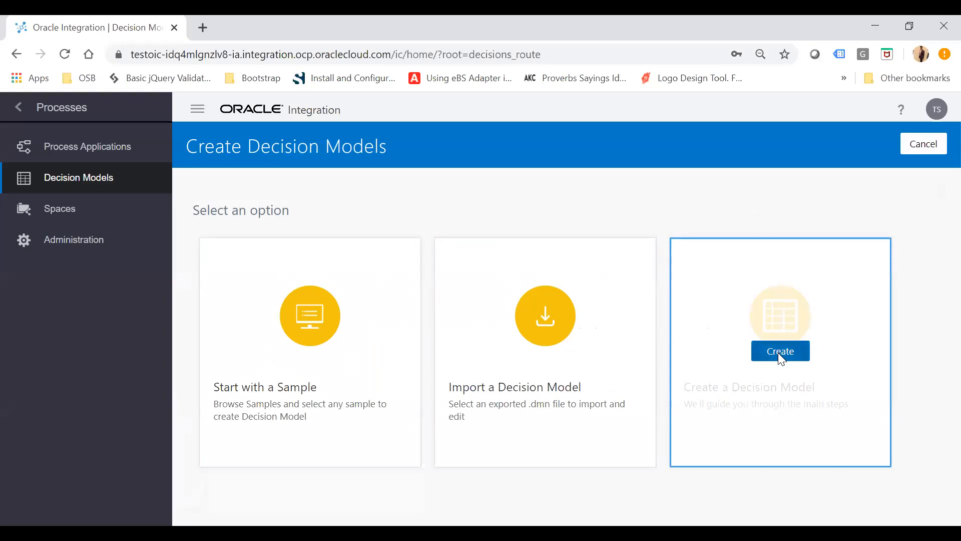
Name the decision model "Exam Grade Decision Model" in My Space and create it.
left_click(438, 264)
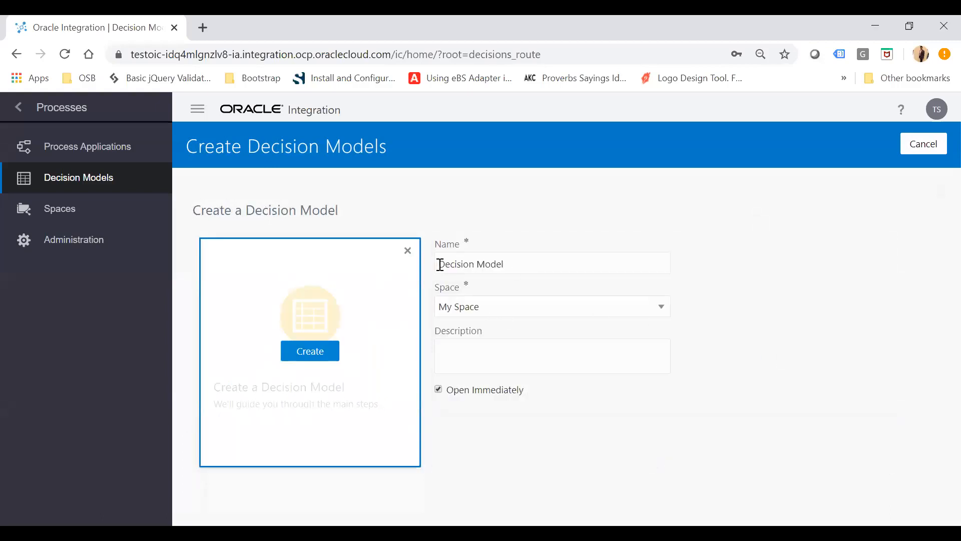
type("Ea")
key("BackSpace")
key("BackSpace")
type("Exam Grade")
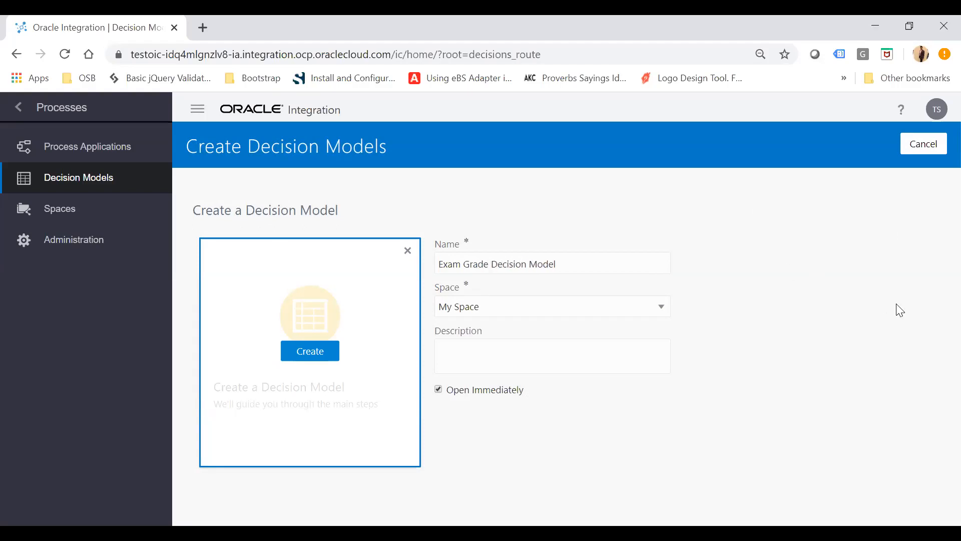
left_click(539, 310)
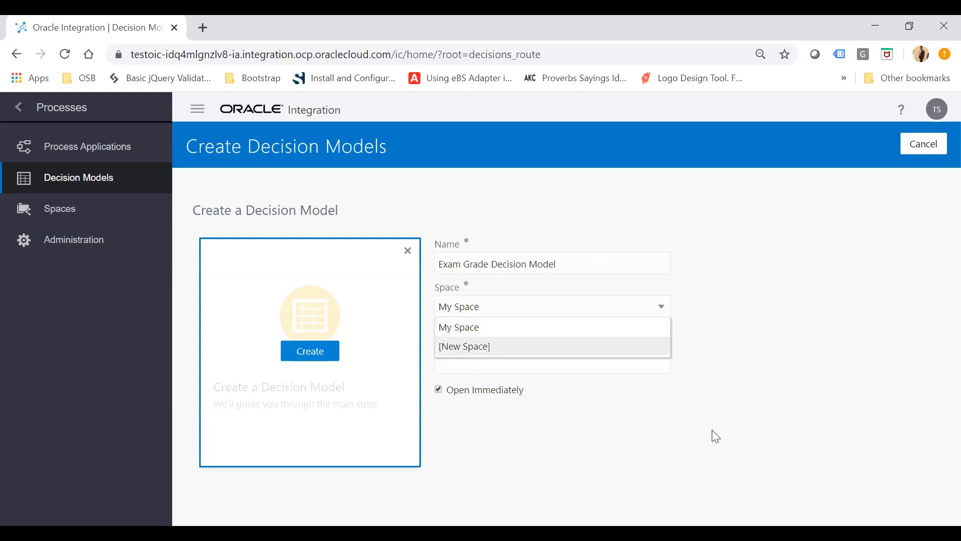
left_click(651, 400)
left_click(310, 357)
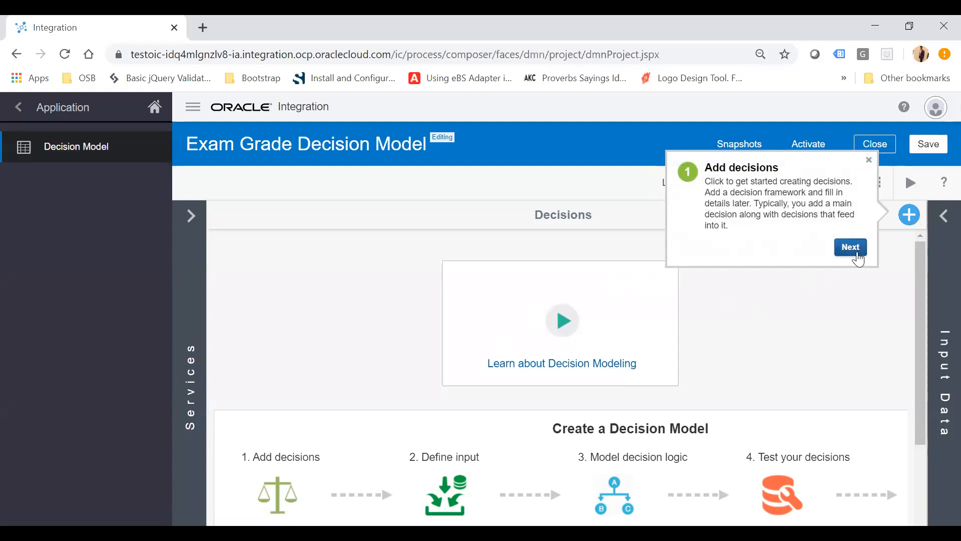
Step through the three-part introductory tour and finish it.
left_click(851, 247)
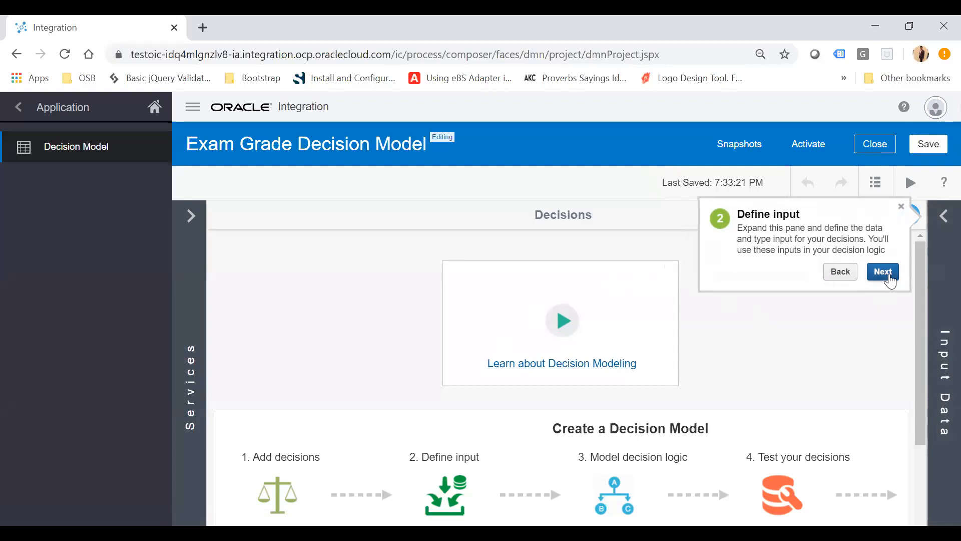
left_click(884, 272)
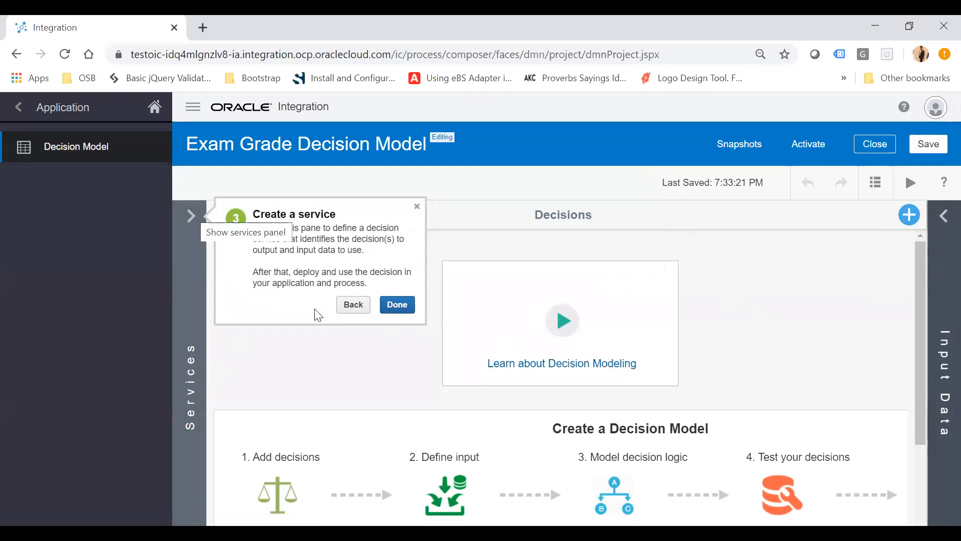
left_click(398, 305)
Collapse the navigation sidebar to widen the decision modeling area.
scroll(406, 314, "down", 2)
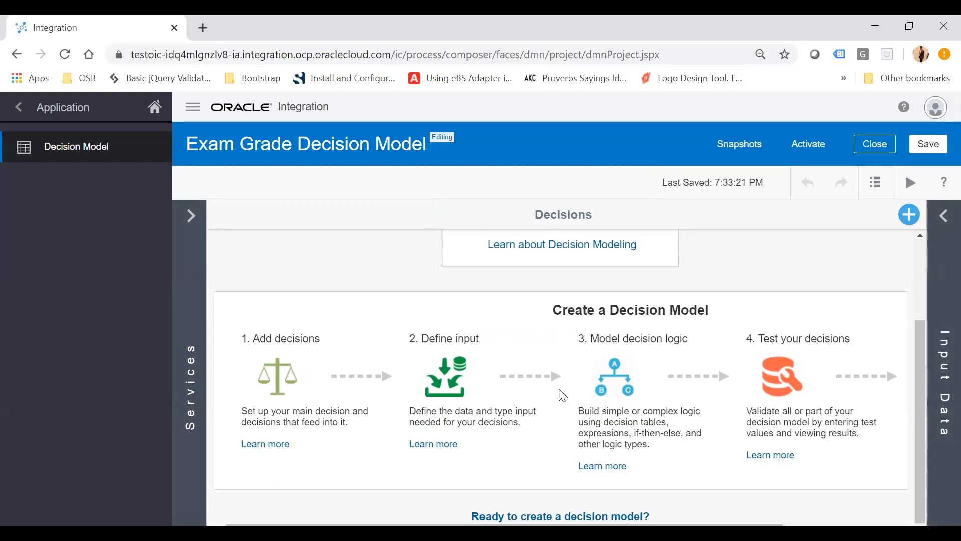
scroll(779, 381, "right", 5)
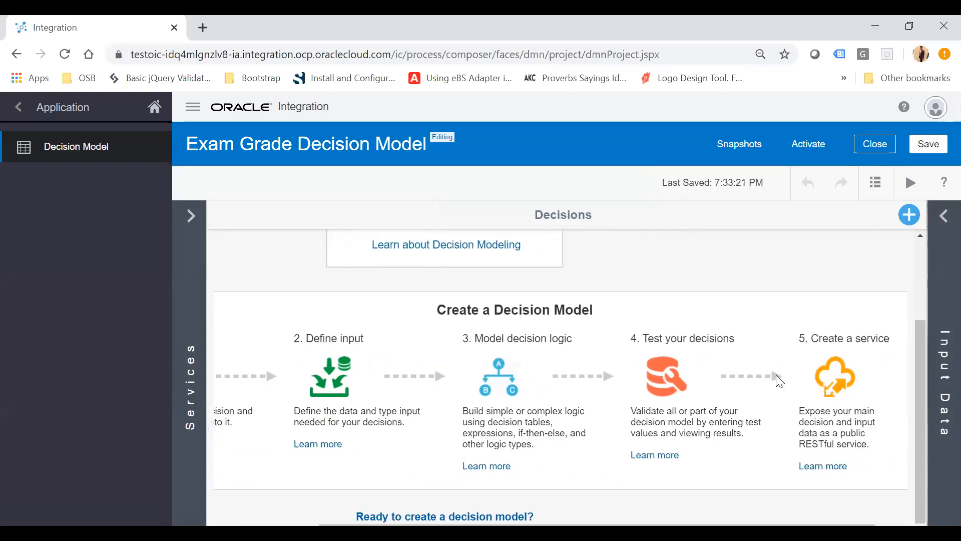
scroll(779, 381, "left", 5)
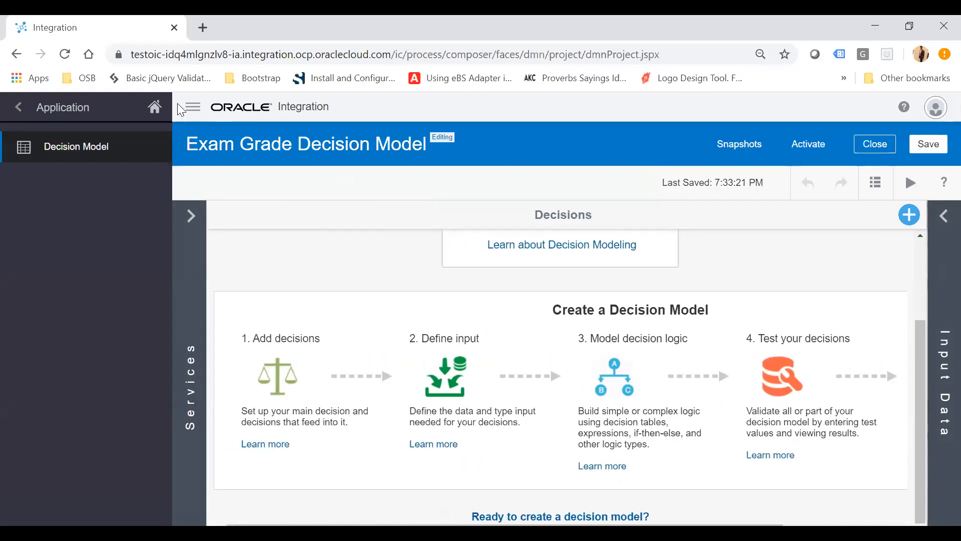
left_click(193, 107)
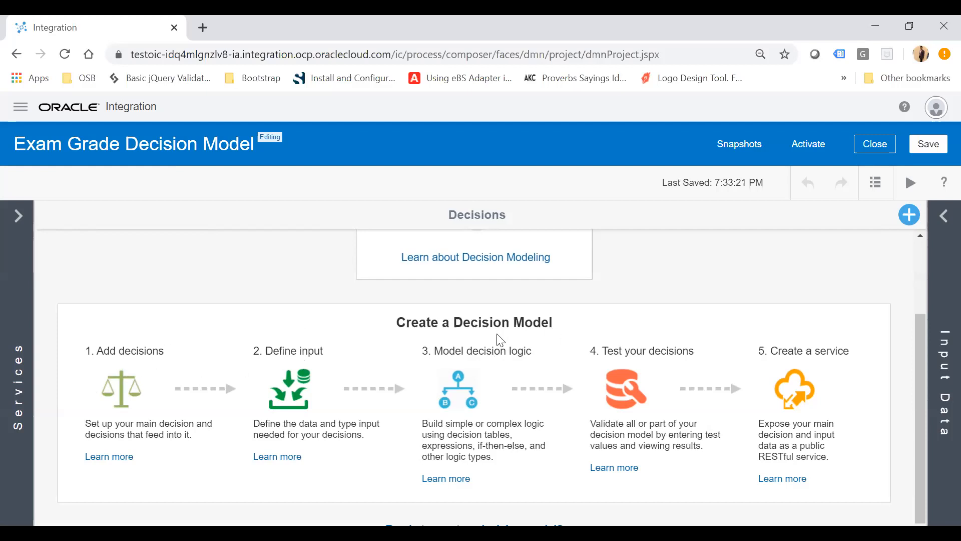
Add a Decision Table decision named Final Result.
left_click(910, 214)
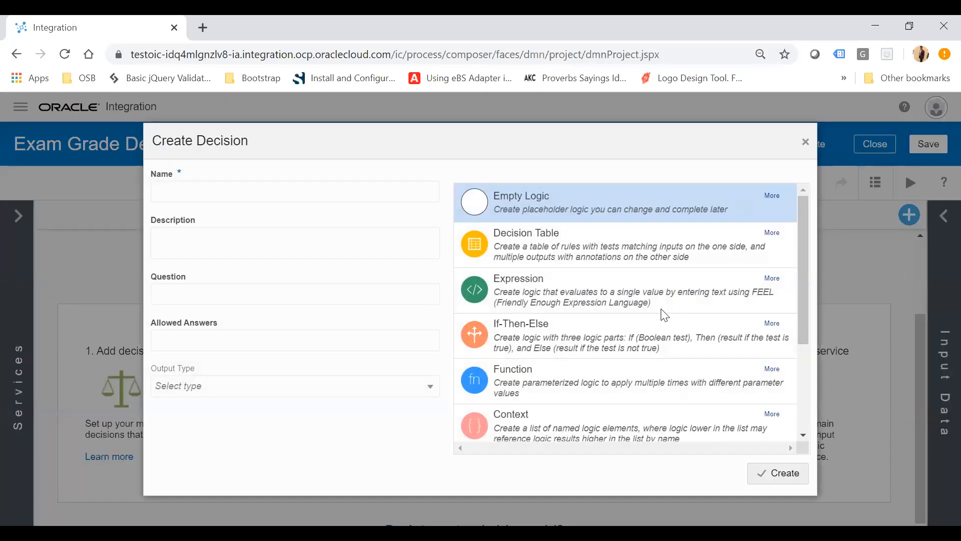
scroll(665, 315, "down", 3)
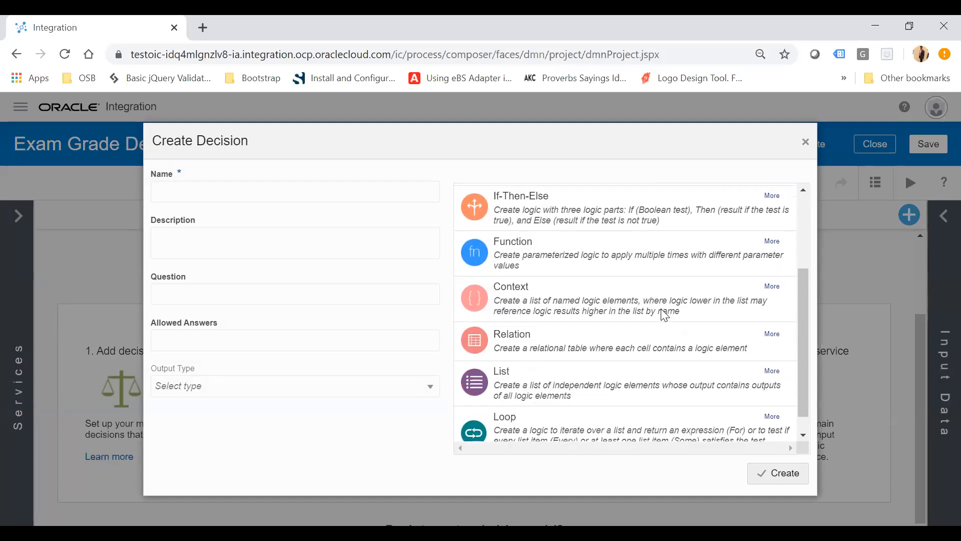
scroll(664, 314, "up", 3)
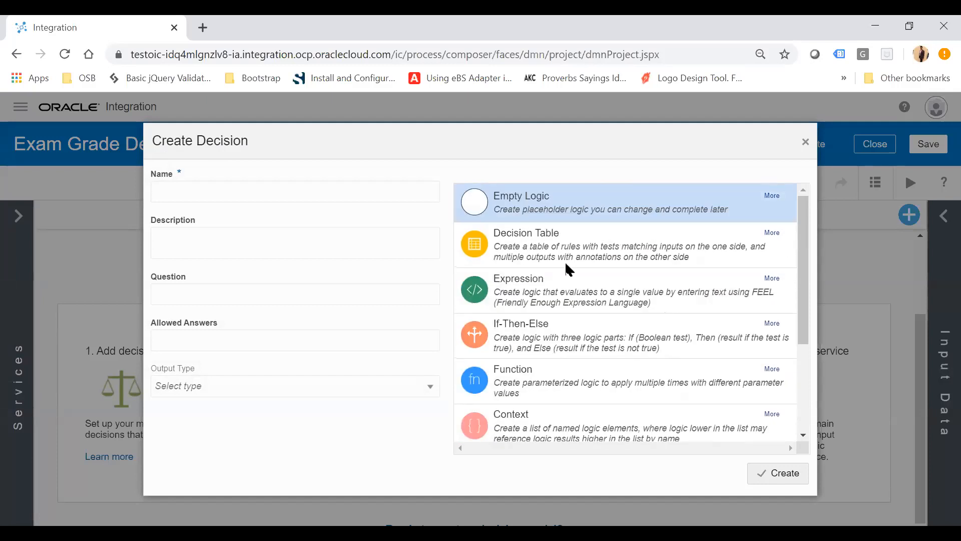
left_click(546, 252)
left_click(271, 192)
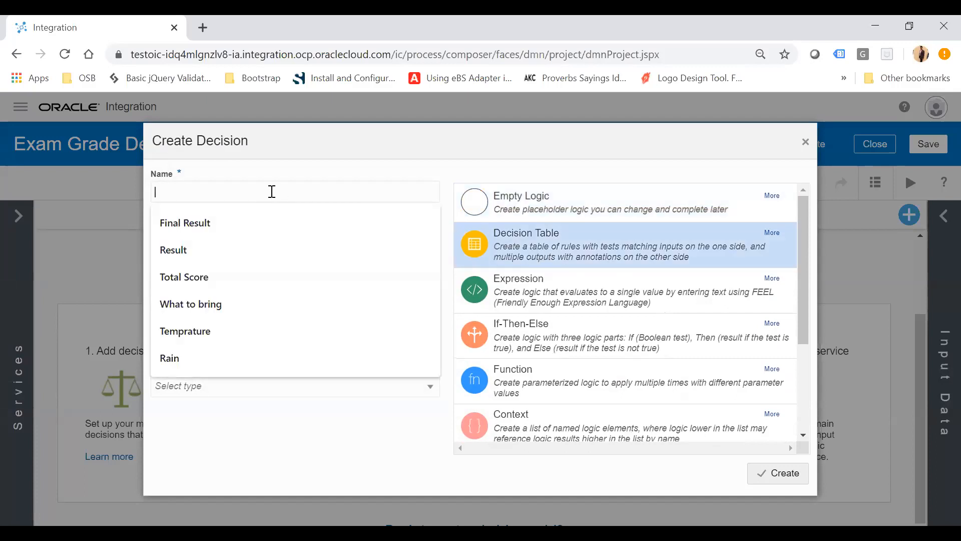
left_click(214, 223)
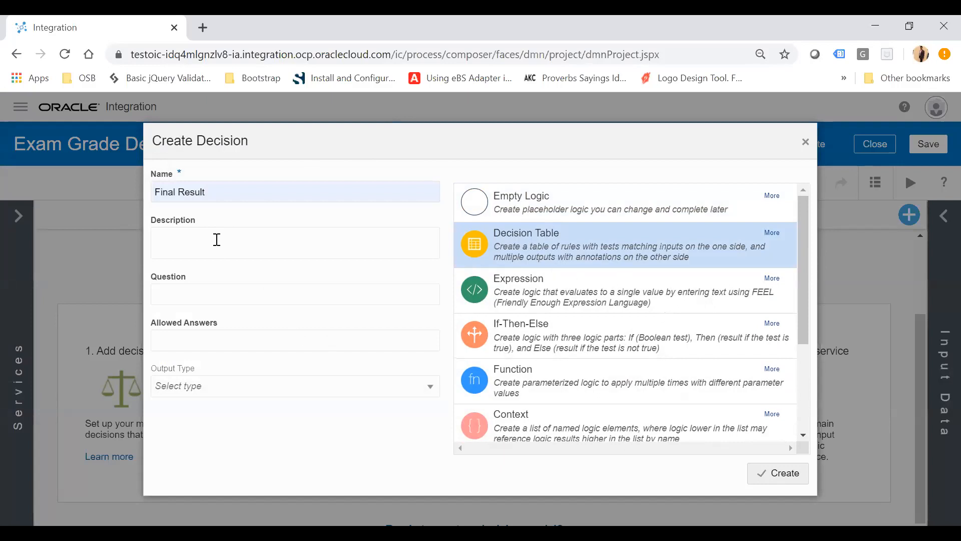
left_click(785, 472)
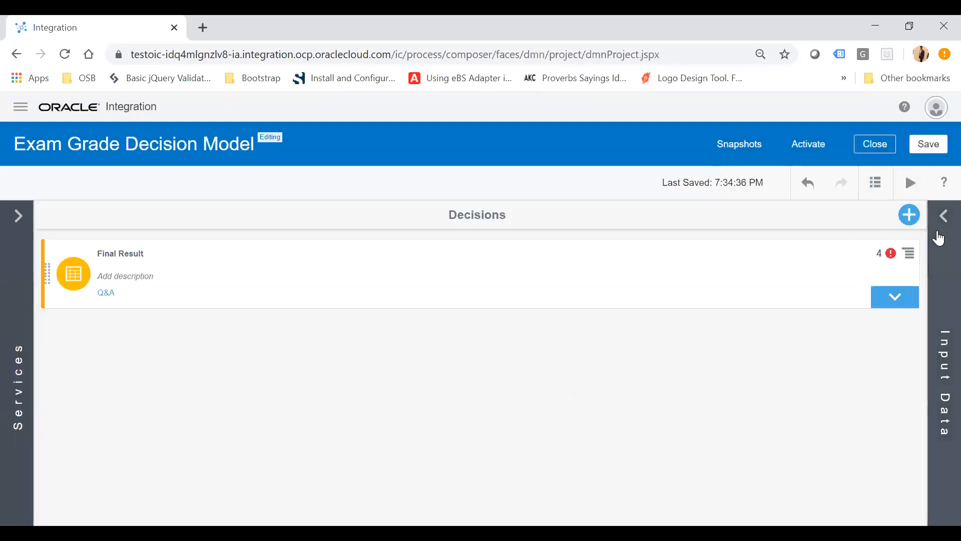
Add an If-Then-Else decision named Result.
left_click(909, 214)
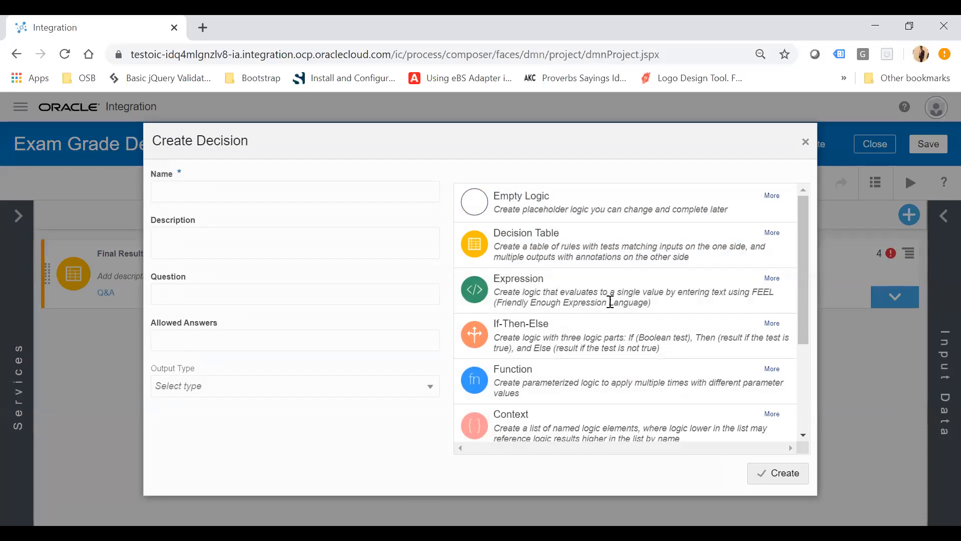
left_click(537, 340)
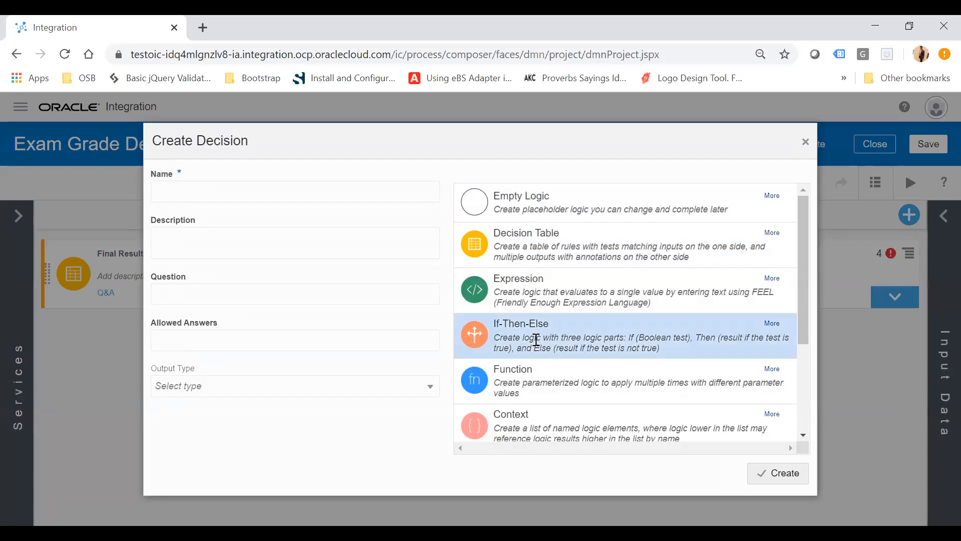
left_click(240, 191)
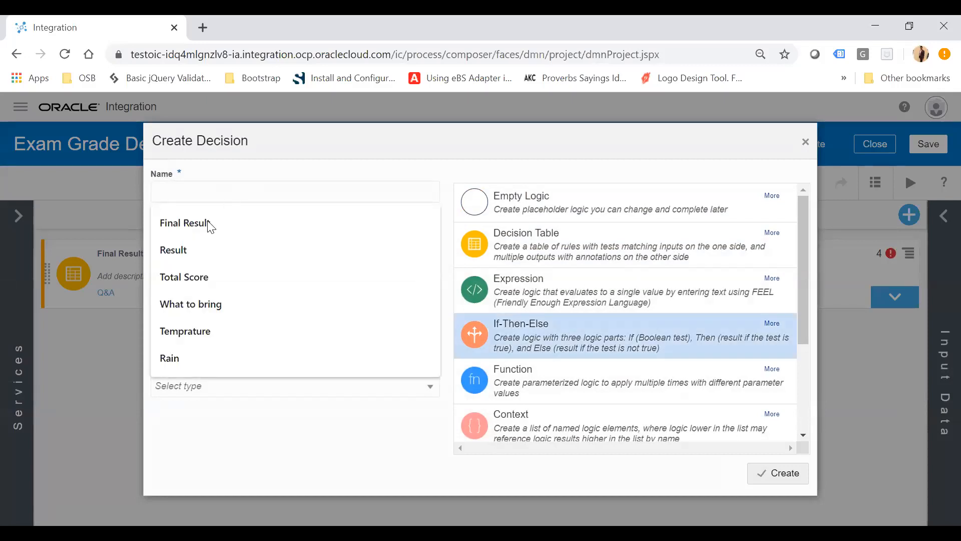
left_click(185, 250)
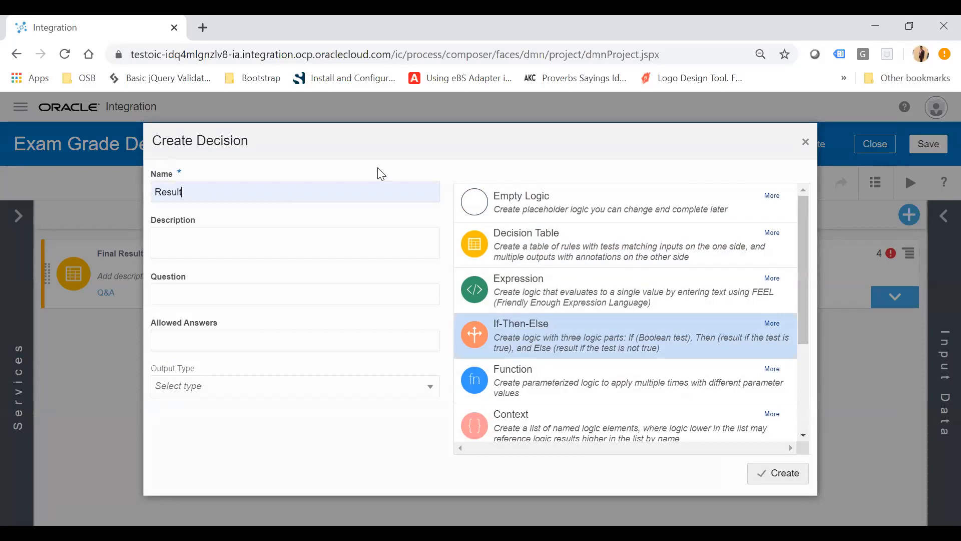
left_click(779, 474)
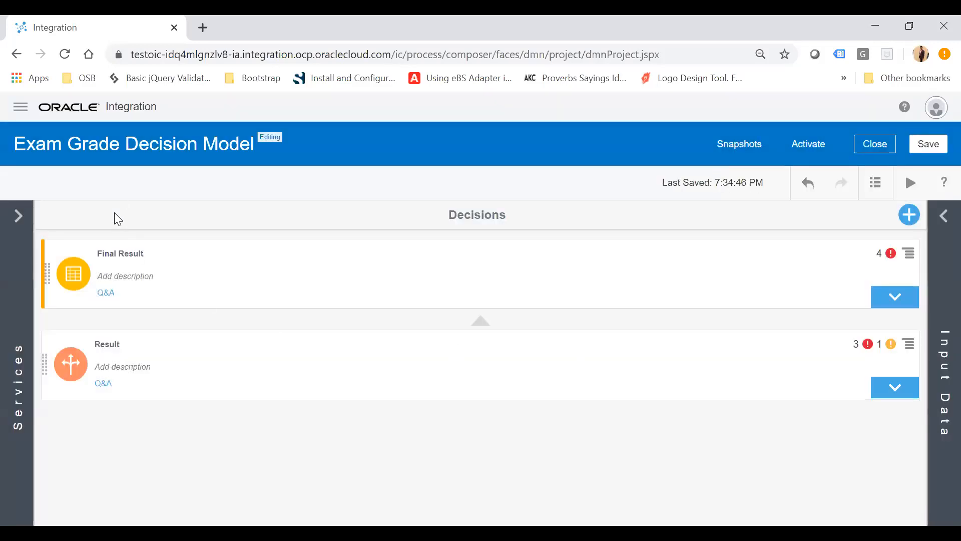
Add an Expression decision named Calculate Percentage.
left_click(909, 215)
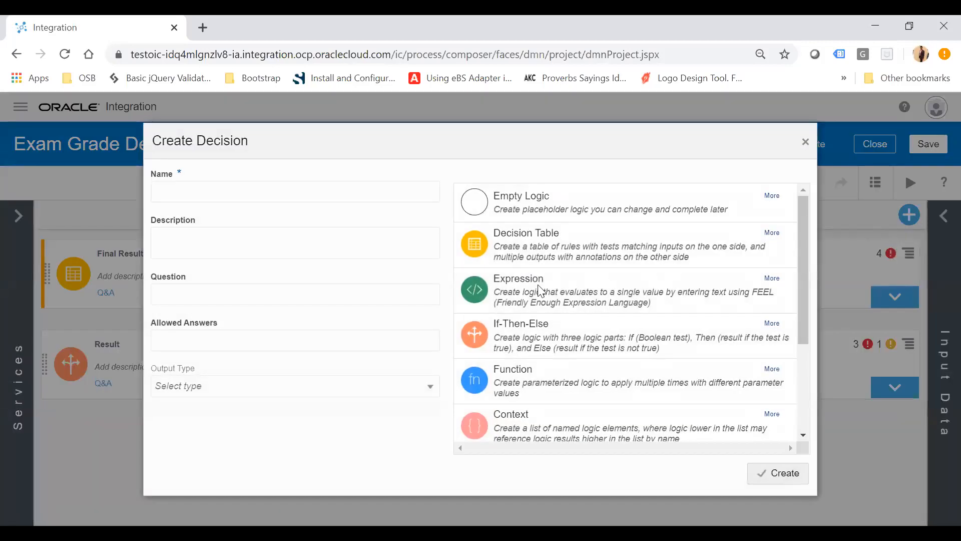
left_click(539, 287)
left_click(243, 190)
type("P")
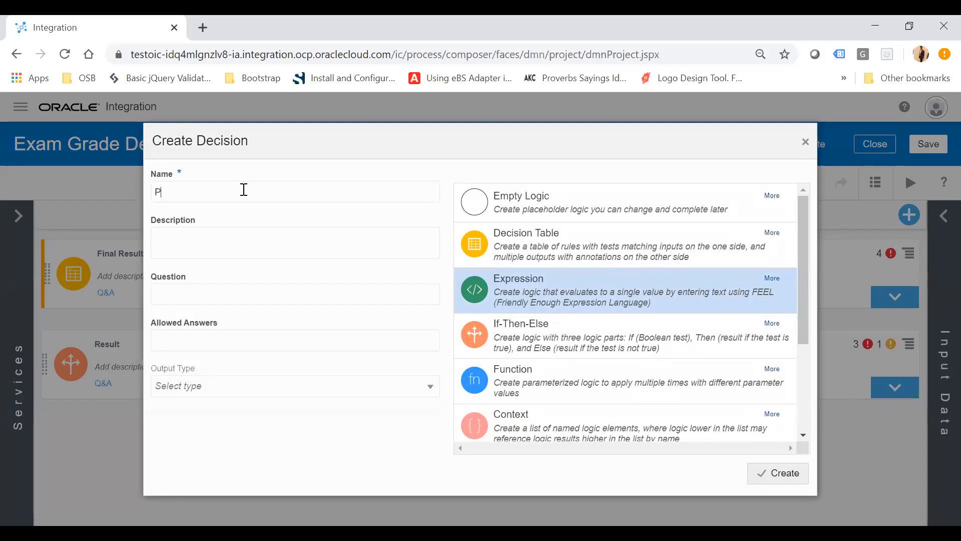
type("Calculate Percentage")
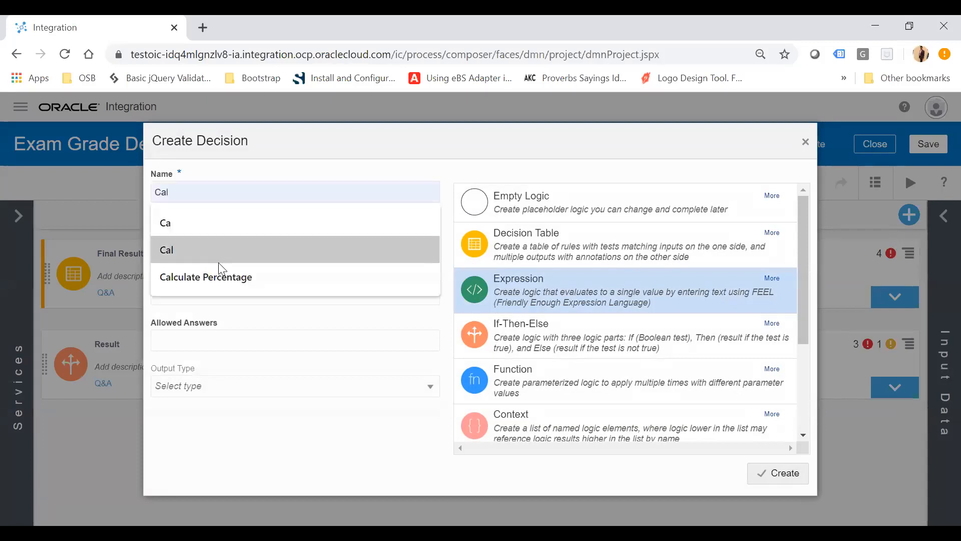
left_click(221, 271)
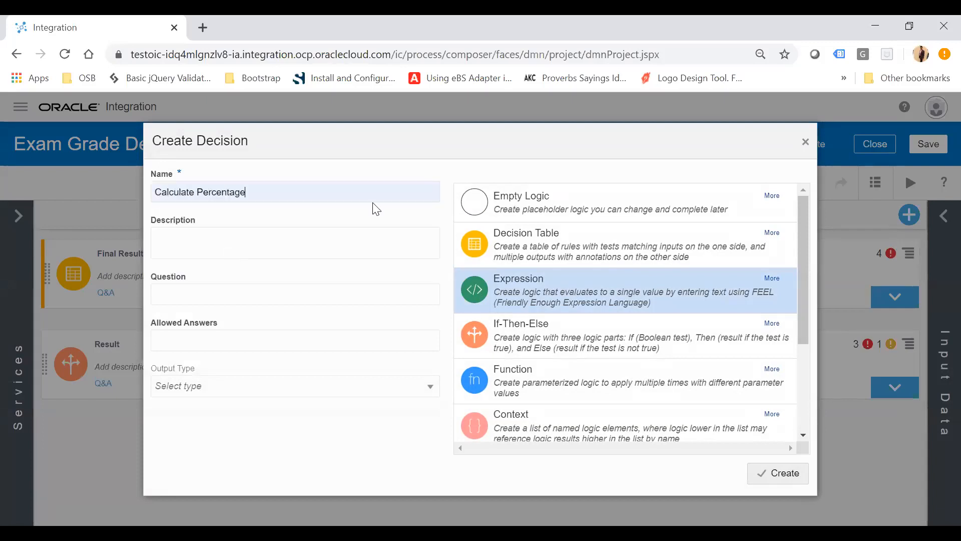
left_click(784, 472)
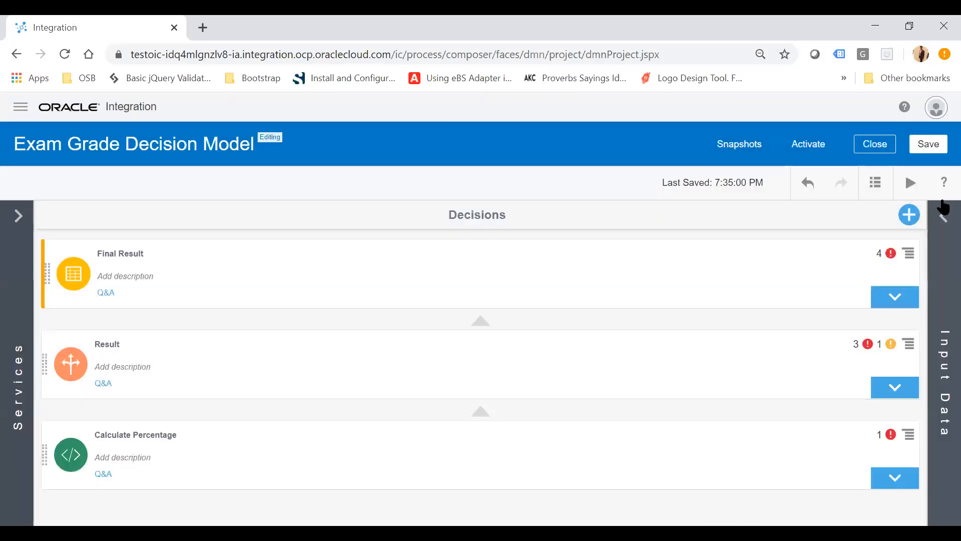
Add an Expression decision named Total Score.
left_click(909, 217)
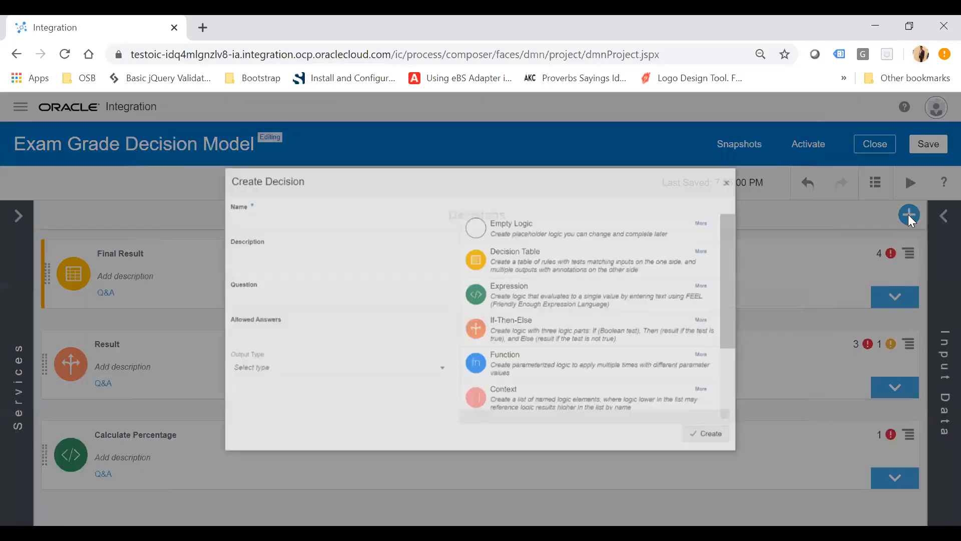
left_click(534, 289)
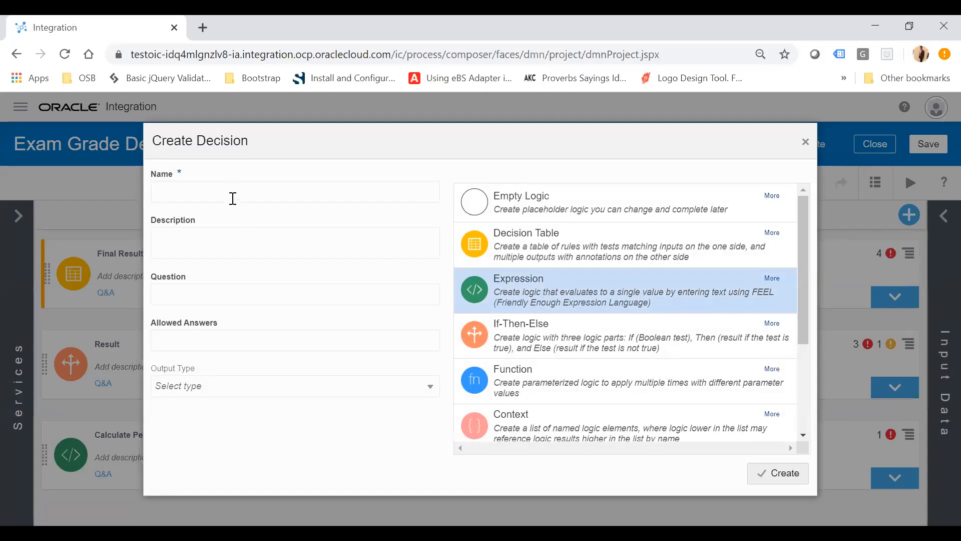
left_click(229, 193)
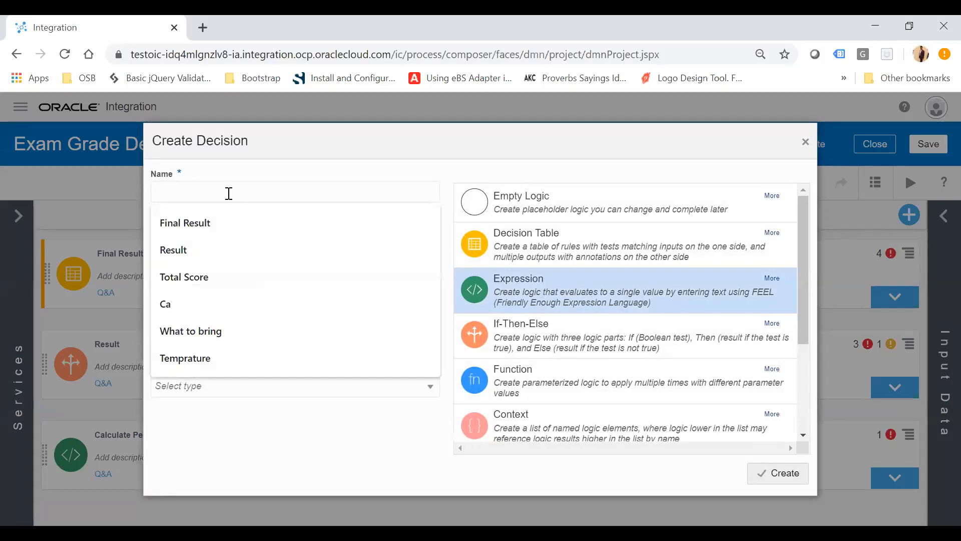
left_click(193, 281)
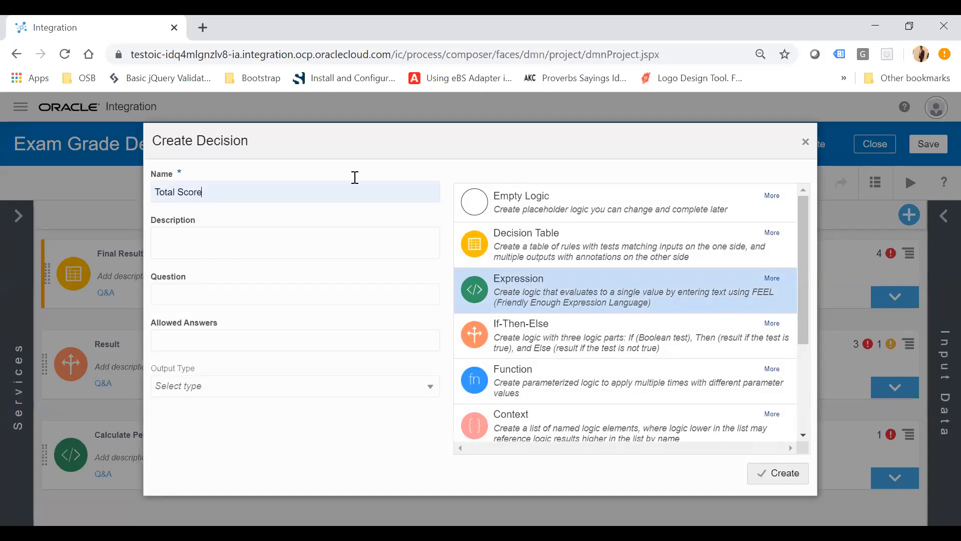
left_click(781, 472)
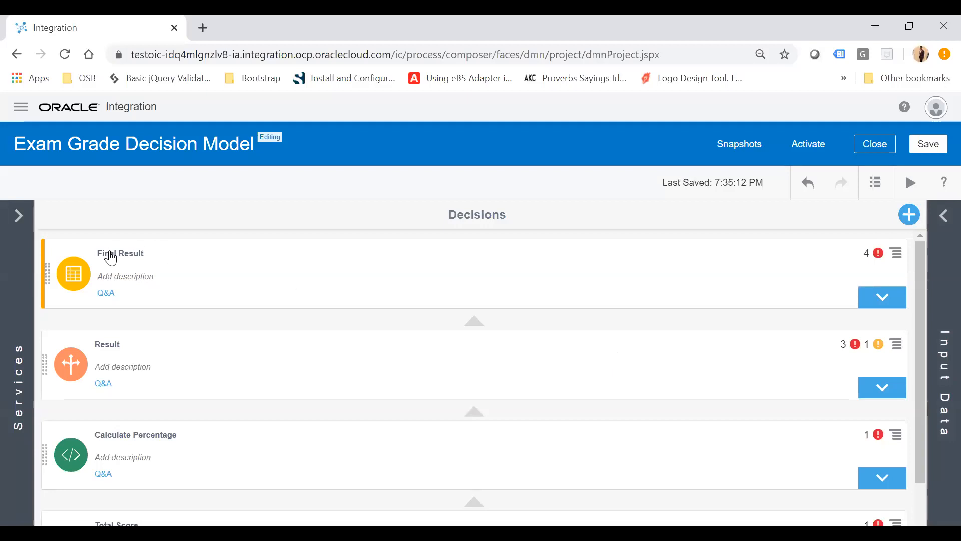
Try moving the Result decision above Final Result in the decisions list.
scroll(236, 442, "down", 1)
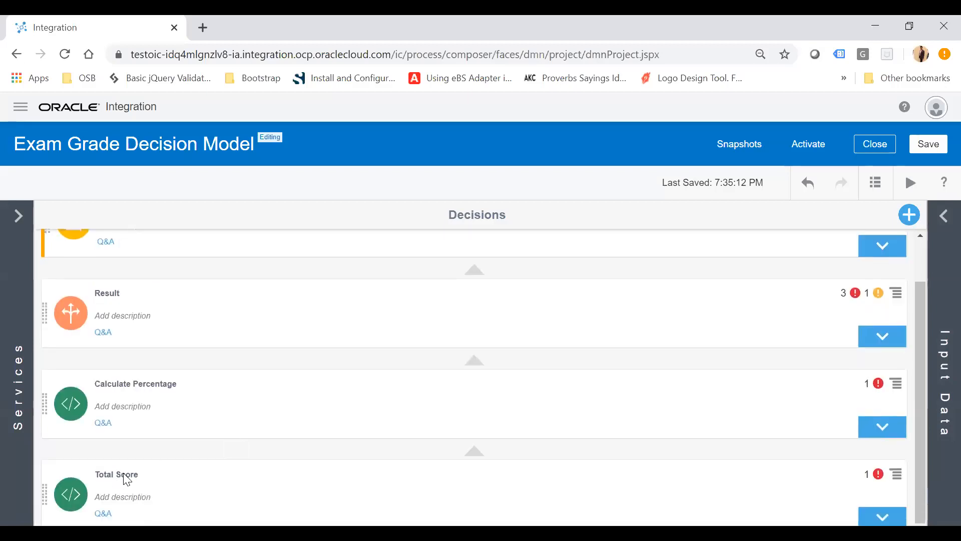
scroll(281, 378, "up", 1)
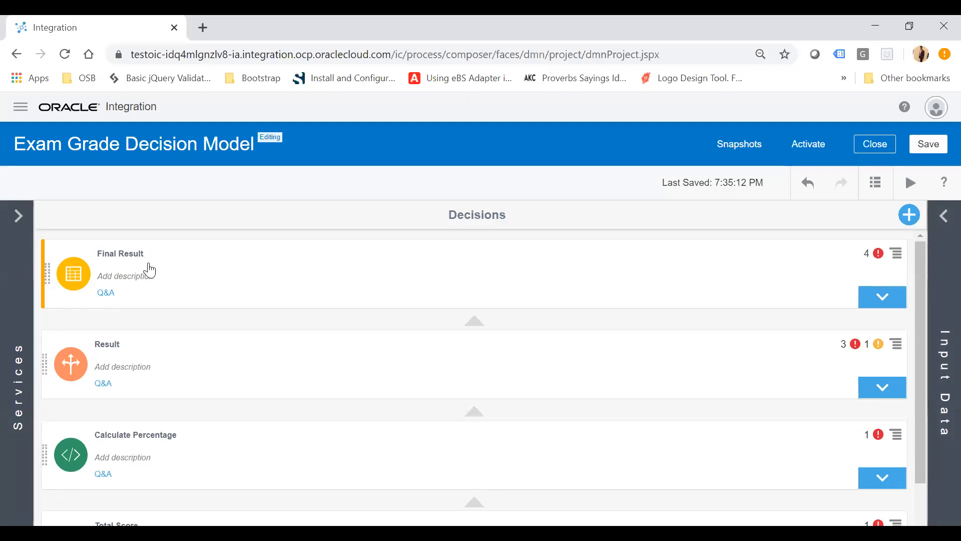
scroll(196, 328, "down", 1)
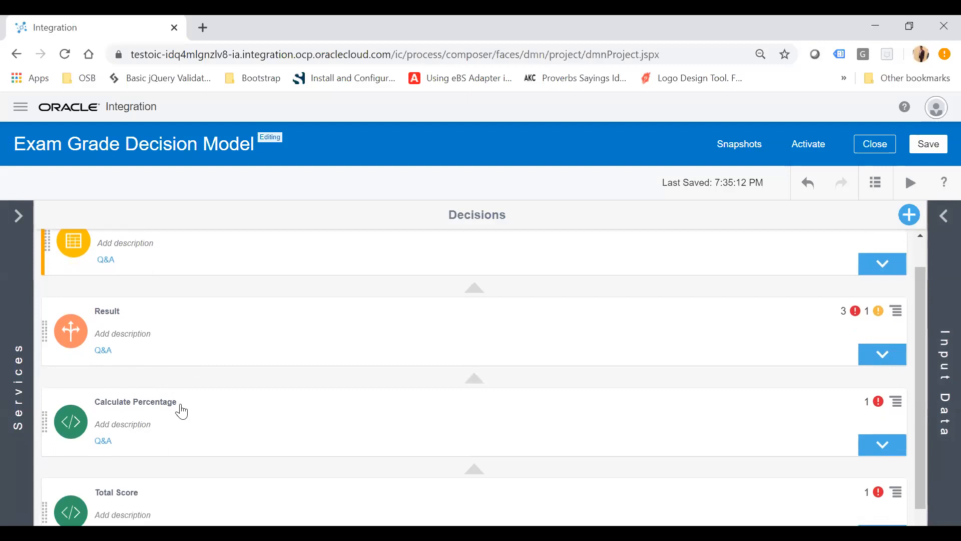
scroll(181, 411, "up", 1)
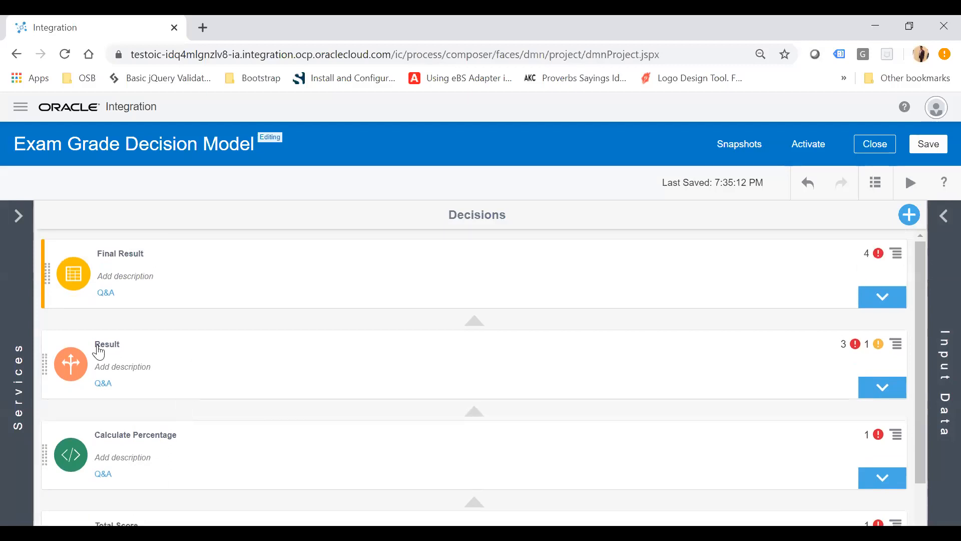
left_click_drag(48, 370, 48, 272)
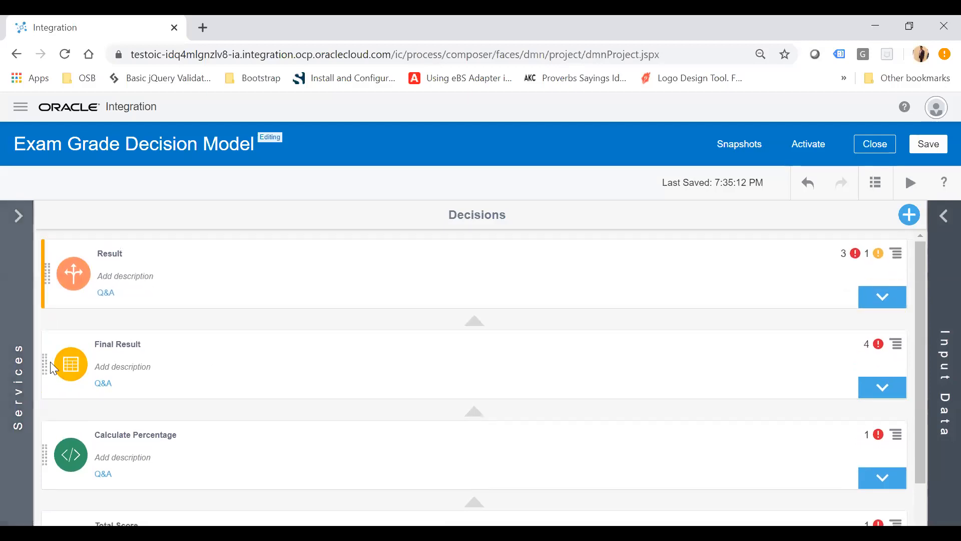
left_click_drag(46, 368, 47, 277)
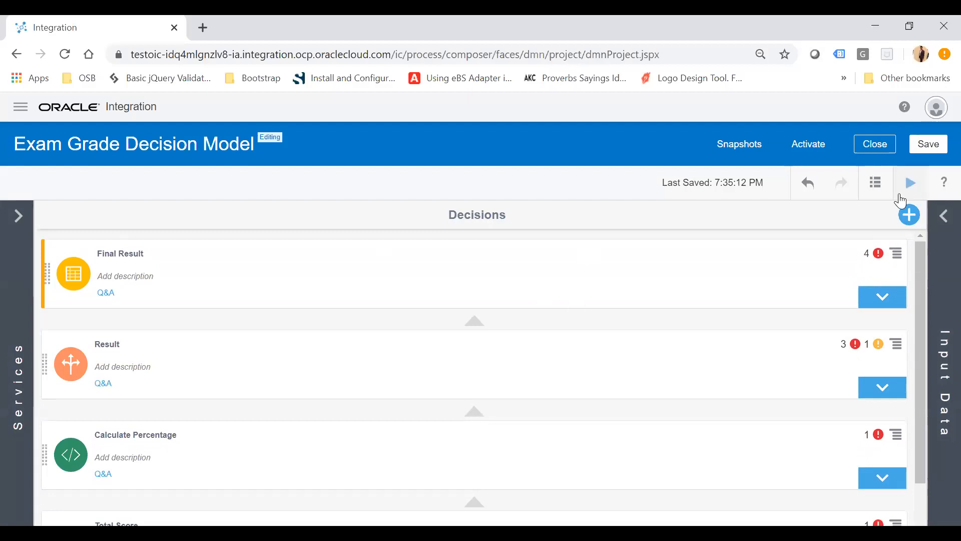
Add a type definition named Subjects with Complex mode.
left_click(943, 219)
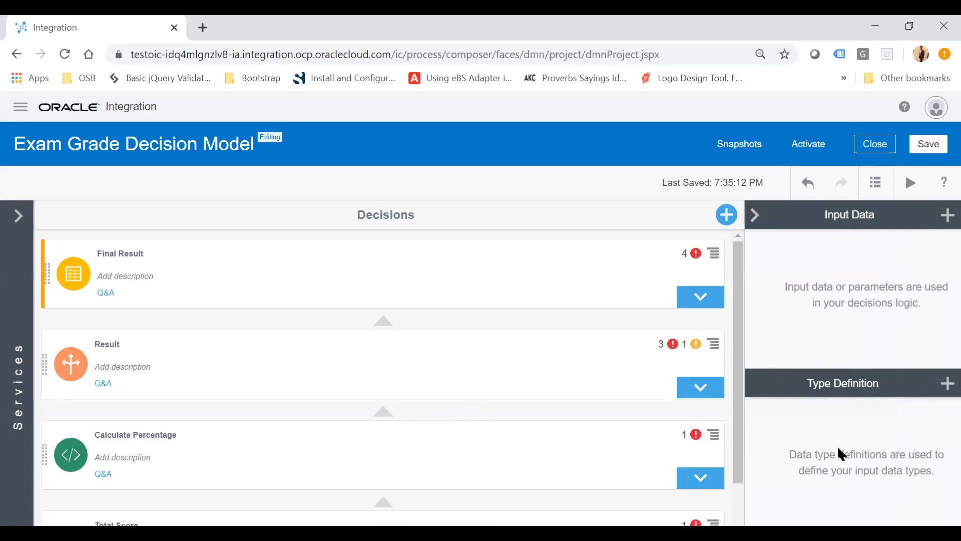
left_click(941, 386)
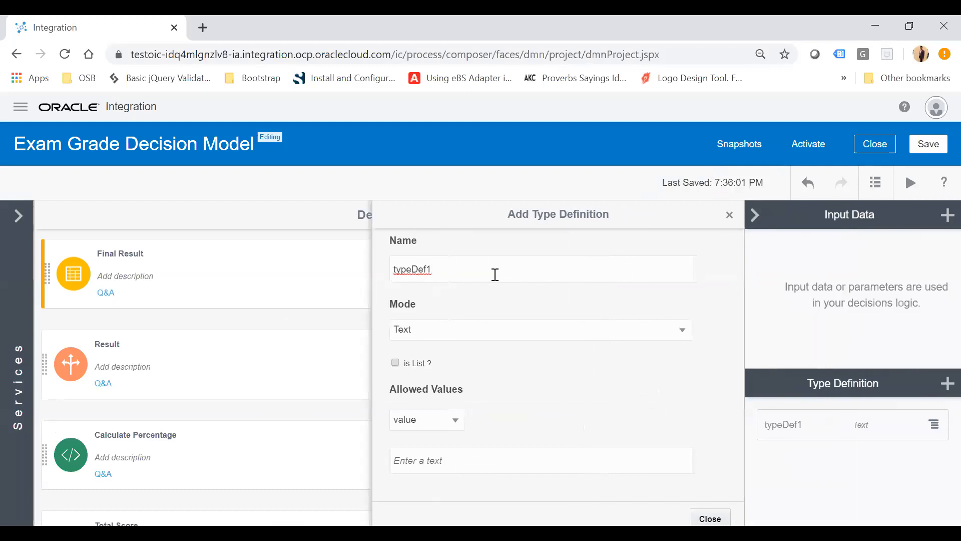
double_click(495, 275)
type("Subjects")
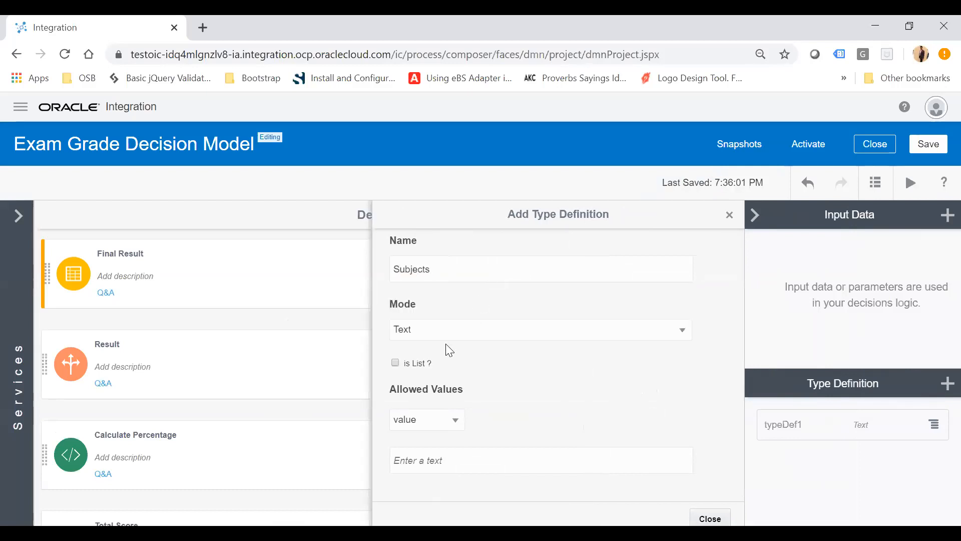
left_click(445, 339)
left_click(420, 433)
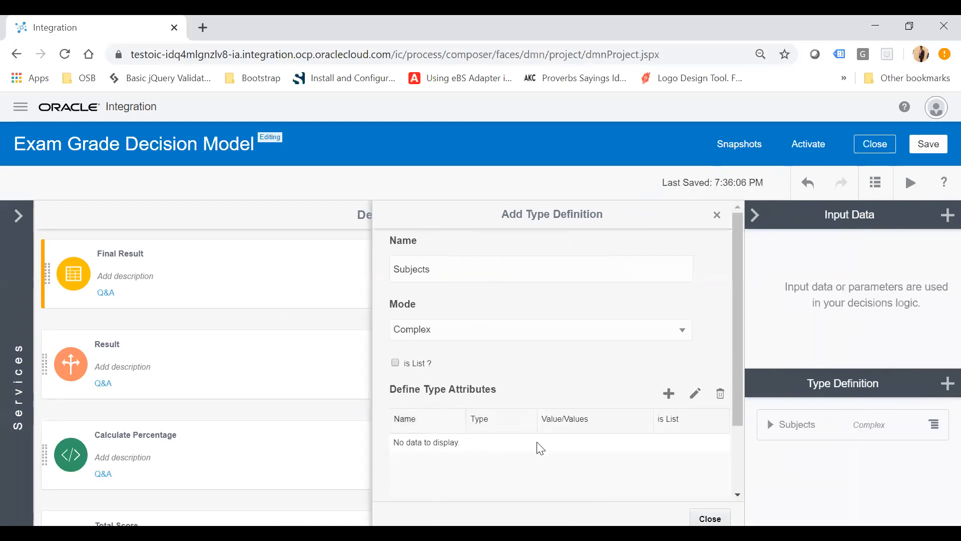
Add a Number attribute named English to the Subjects type.
left_click(669, 393)
double_click(468, 267)
type("English")
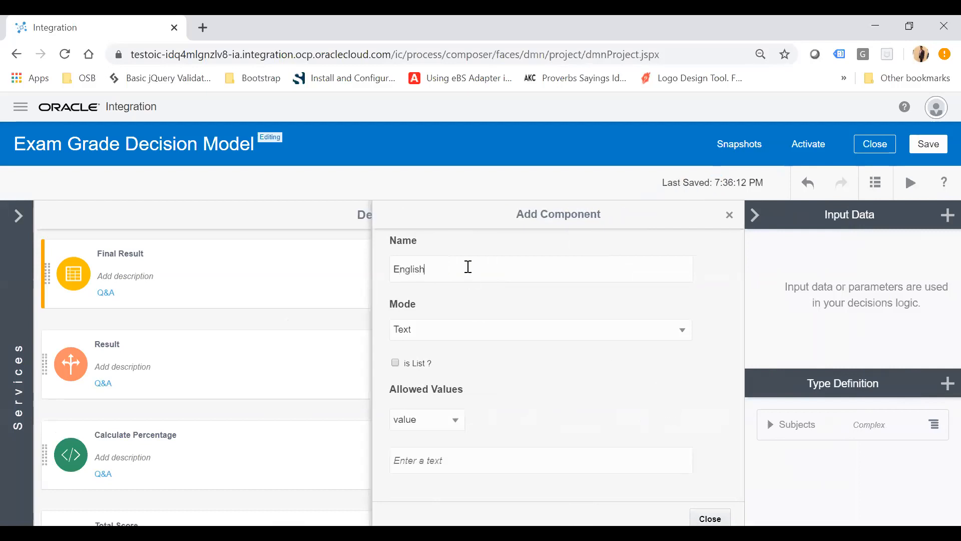
left_click(435, 334)
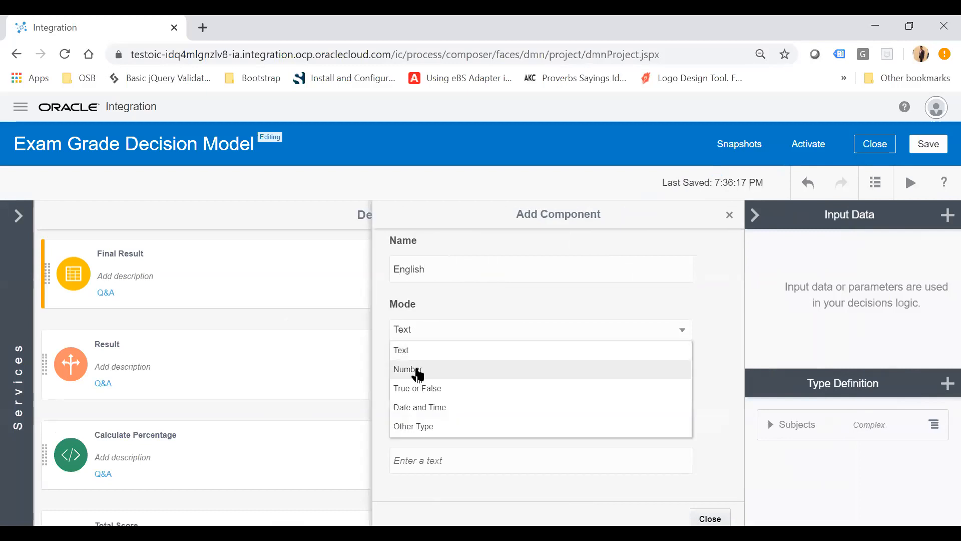
left_click(415, 368)
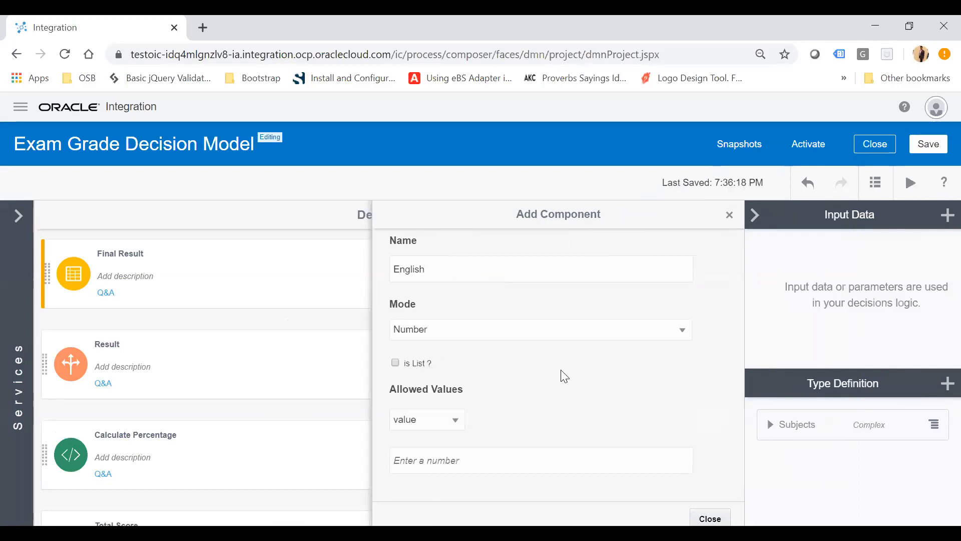
left_click(728, 219)
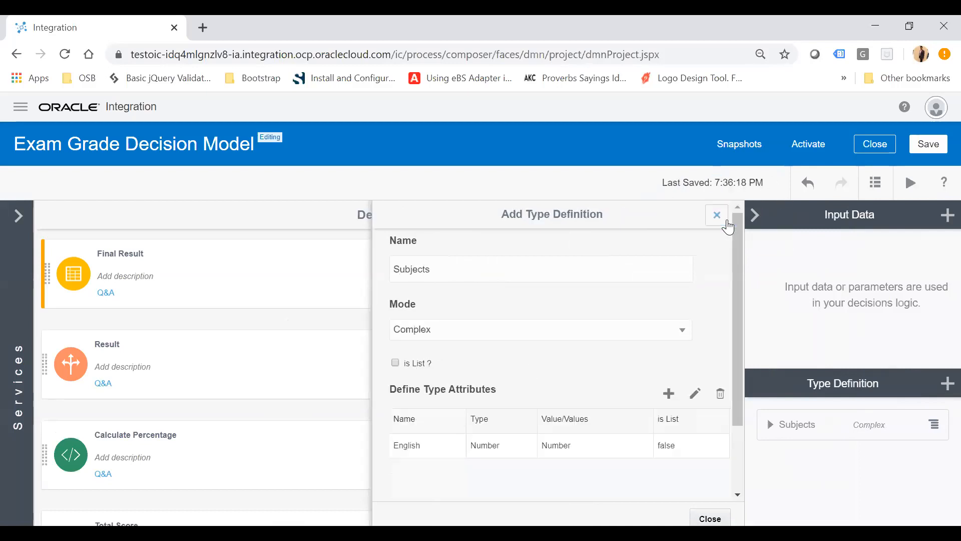
Add a Number attribute named GK to the Subjects type.
left_click(668, 393)
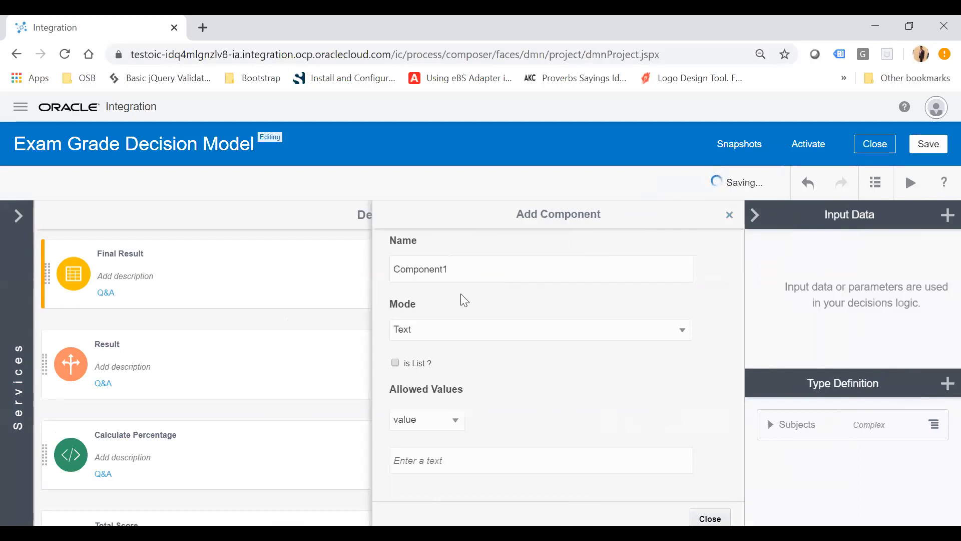
double_click(467, 276)
type("GK")
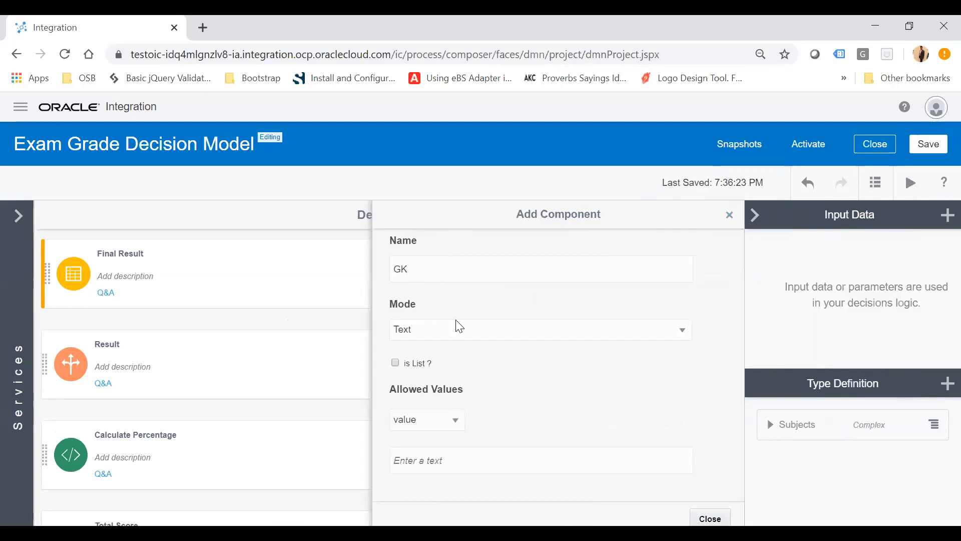
left_click(431, 334)
left_click(415, 370)
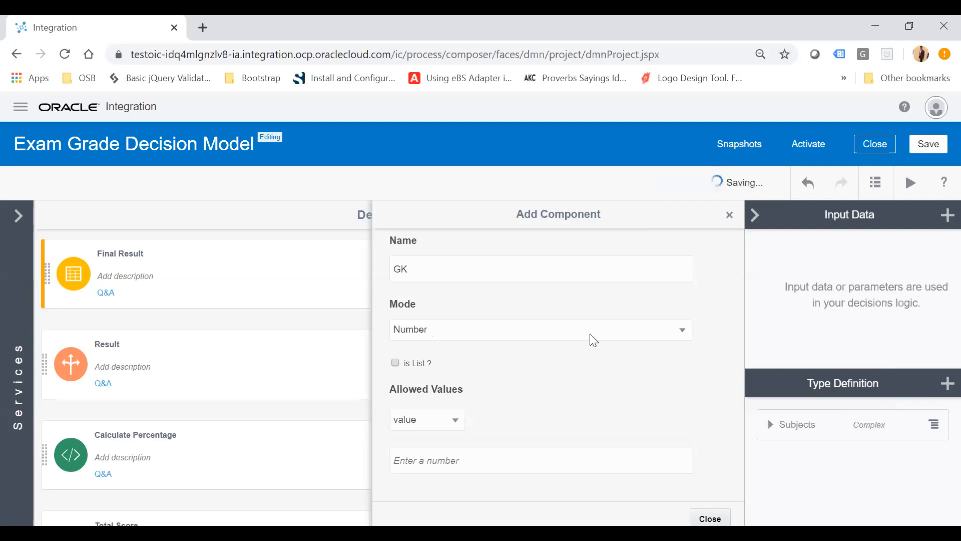
left_click(728, 231)
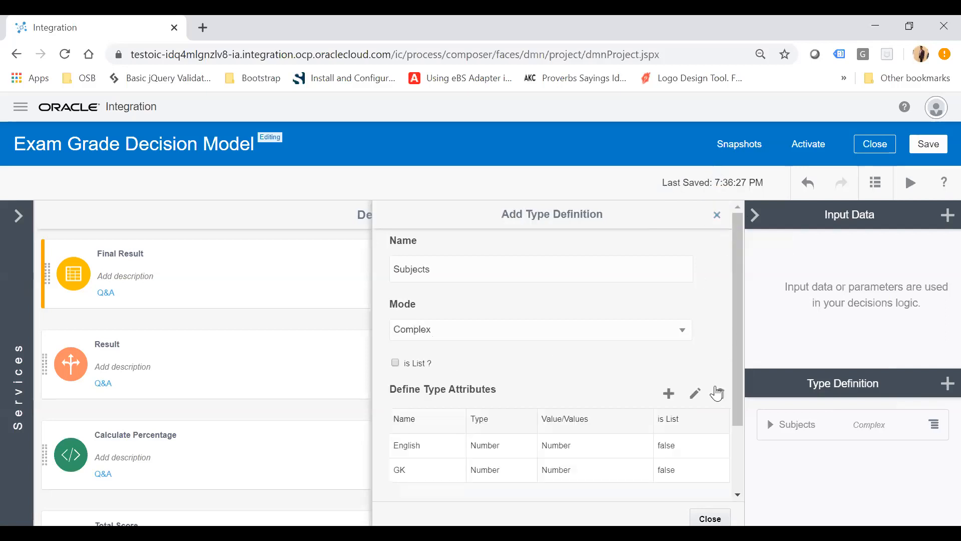
Add a Number attribute named SocalStudy to the Subjects type.
left_click(667, 393)
double_click(469, 270)
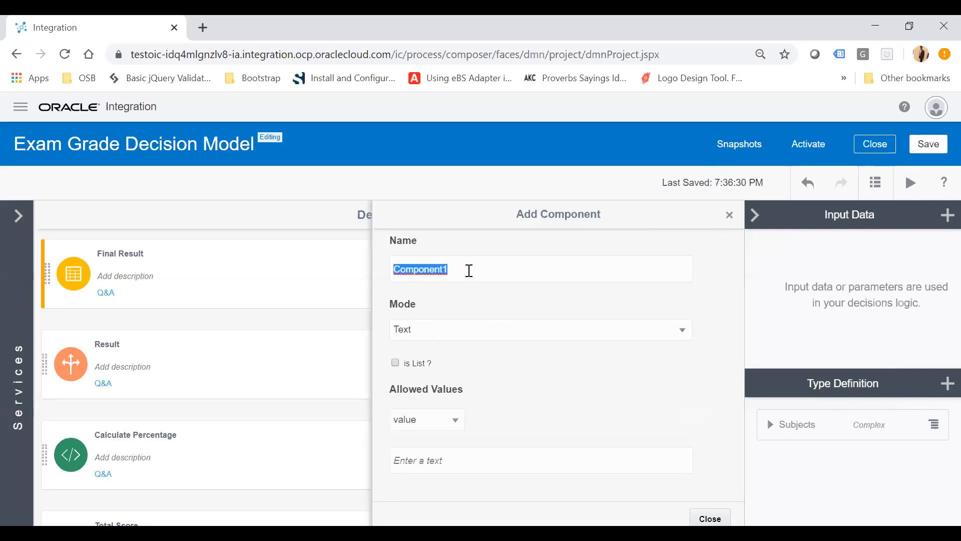
type("Soc")
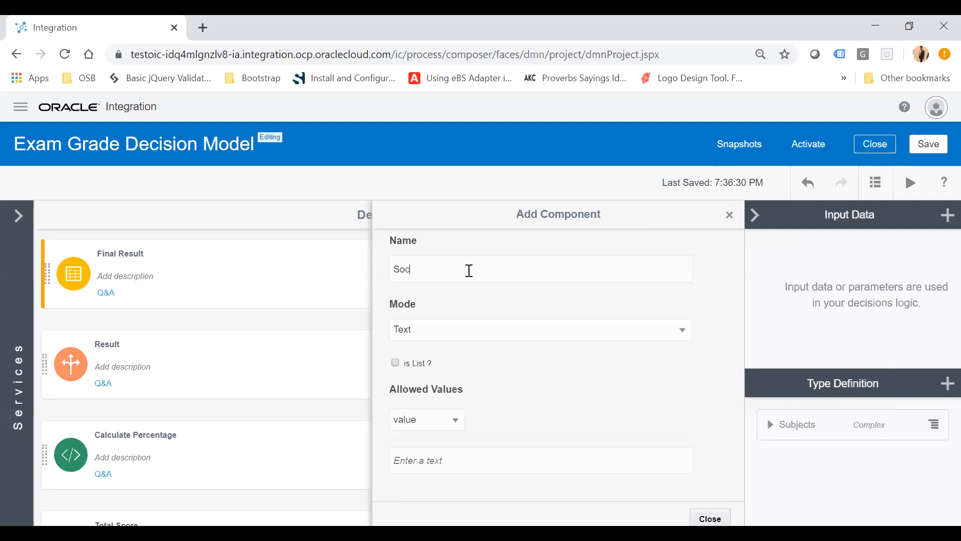
type("alStudy")
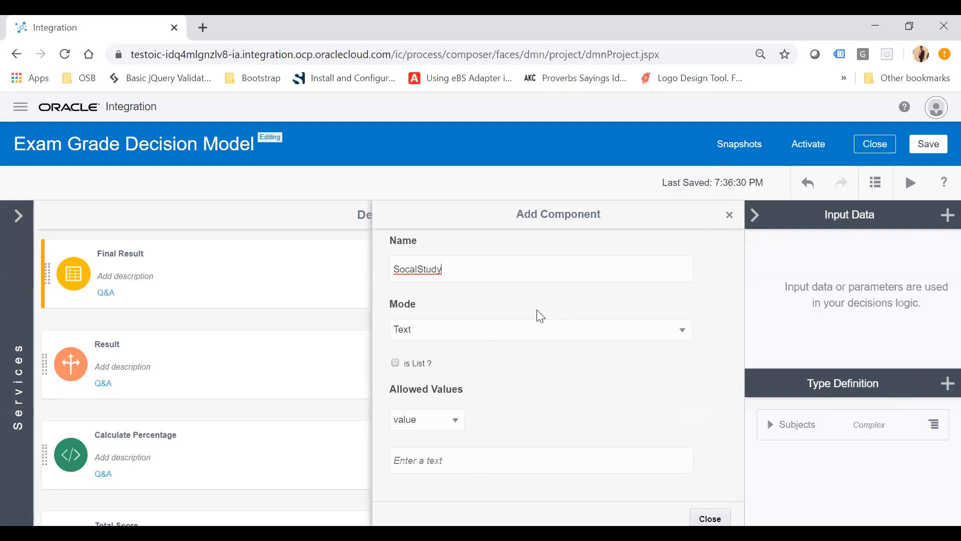
left_click(507, 325)
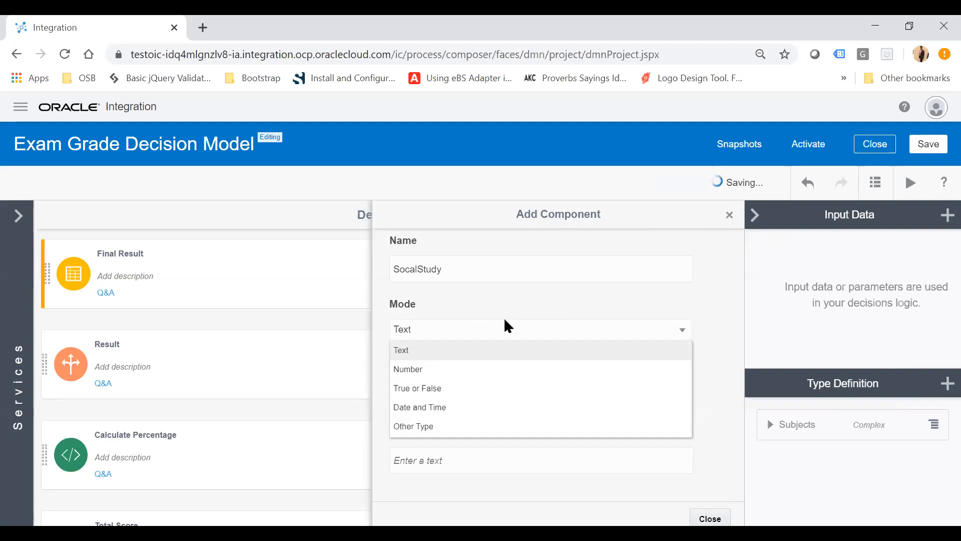
left_click(434, 370)
left_click(729, 215)
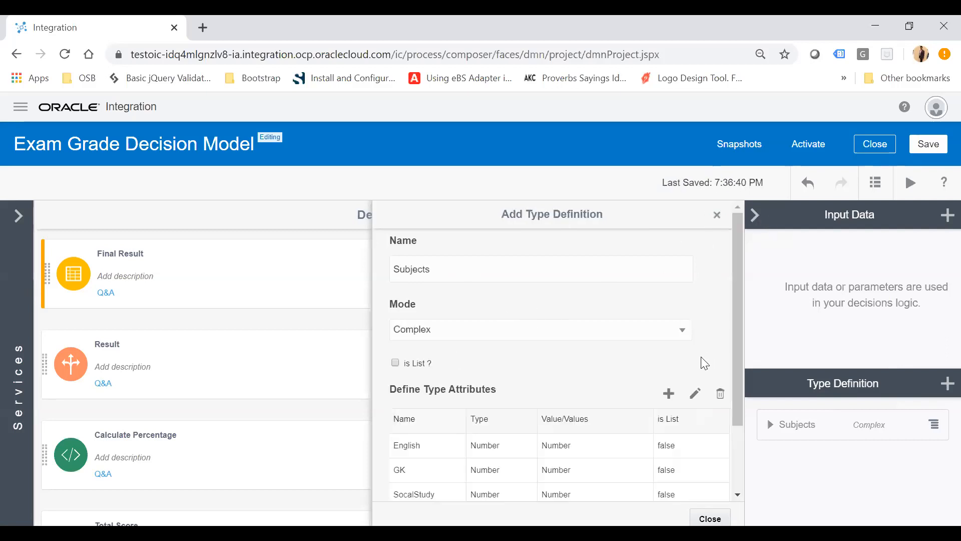
Add a Number attribute named Hindi to the Subjects type.
left_click(669, 393)
double_click(476, 274)
type("G")
key("BackSpace")
type("Hindi")
left_click(426, 330)
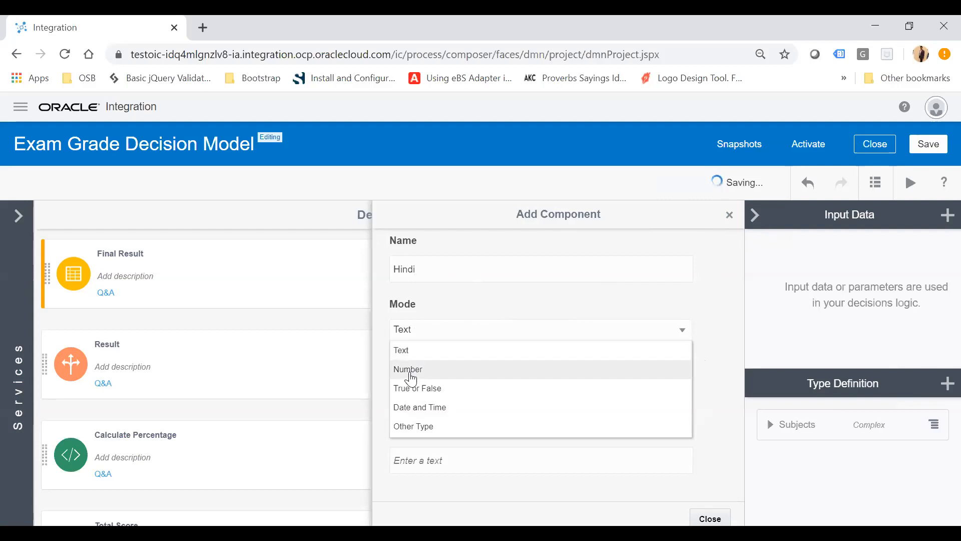
left_click(410, 371)
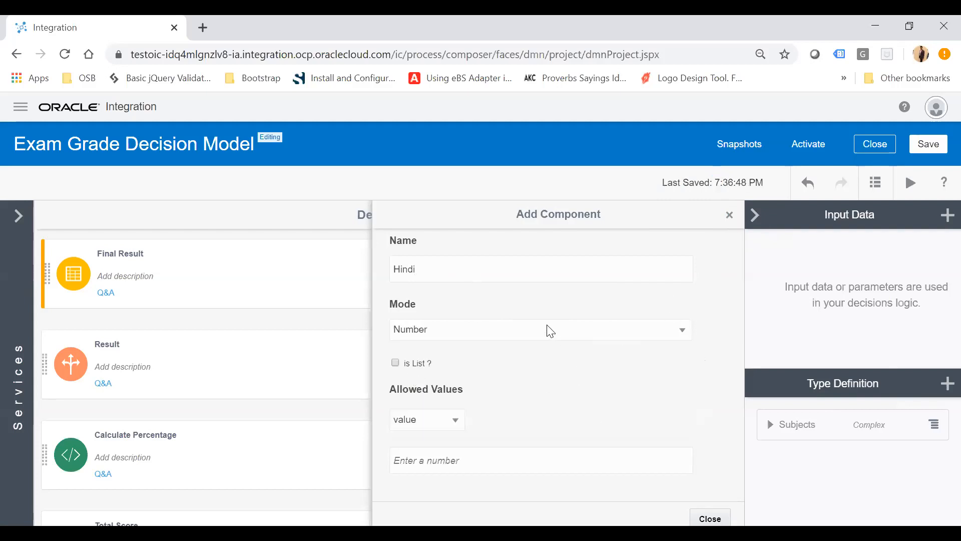
left_click(729, 214)
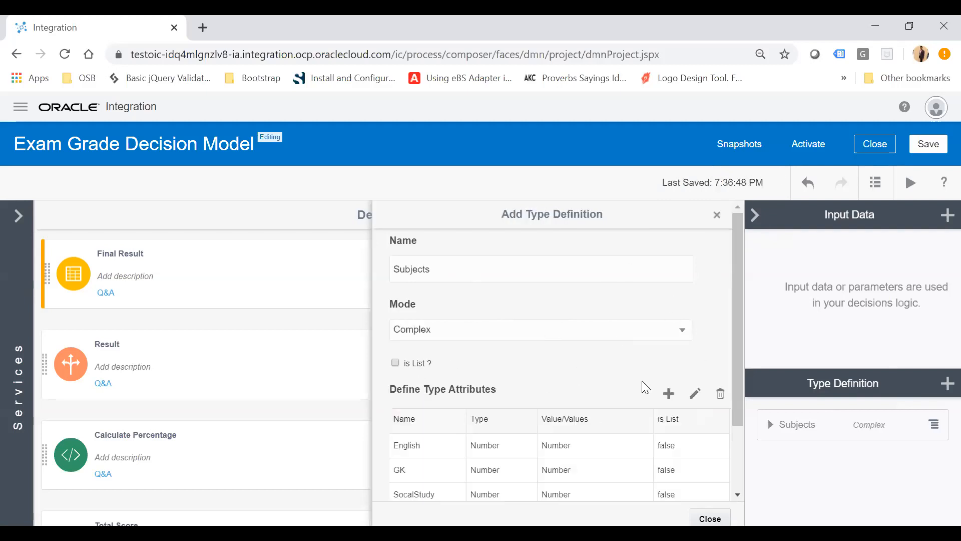
Add a Number attribute named Maths to the Subjects type and close the type definition.
scroll(642, 381, "down", 1)
left_click(668, 372)
double_click(473, 269)
type("MAth")
key("BackSpace")
key("BackSpace")
key("BackSpace")
type("aths")
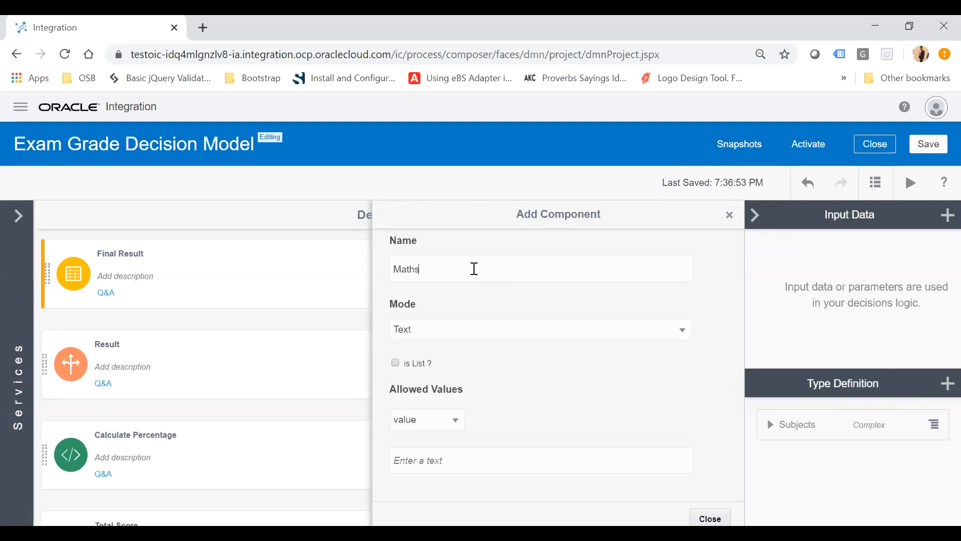
left_click(425, 332)
left_click(408, 371)
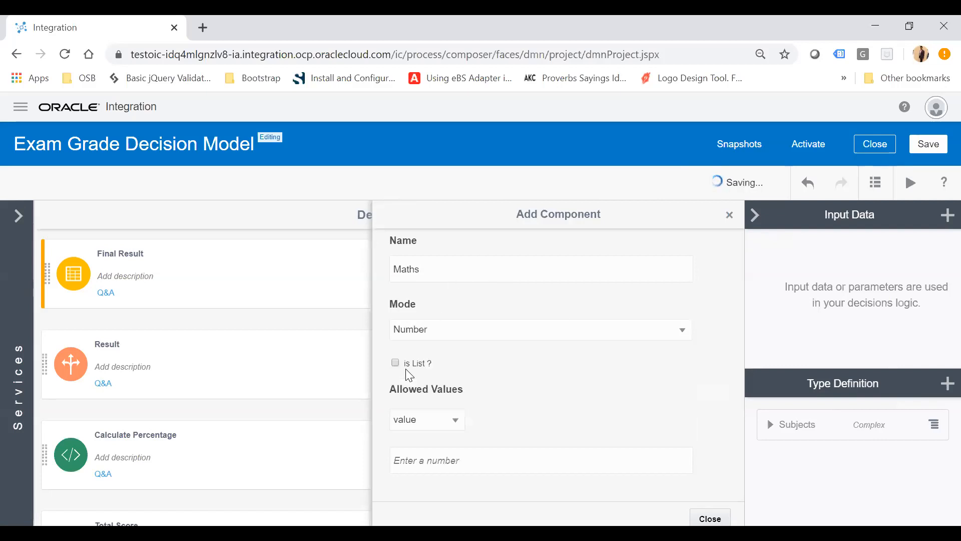
left_click(729, 215)
scroll(519, 420, "down", 2)
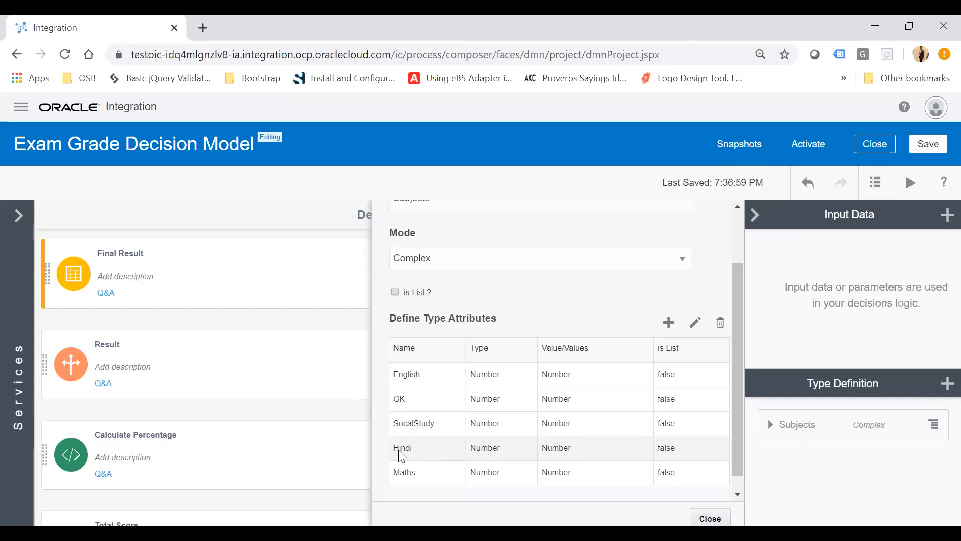
scroll(464, 418, "up", 2)
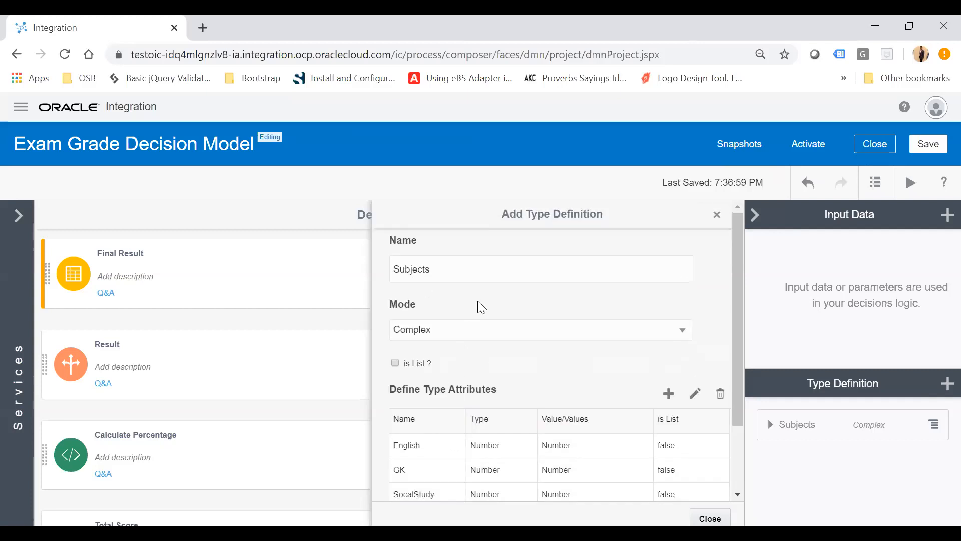
left_click(717, 215)
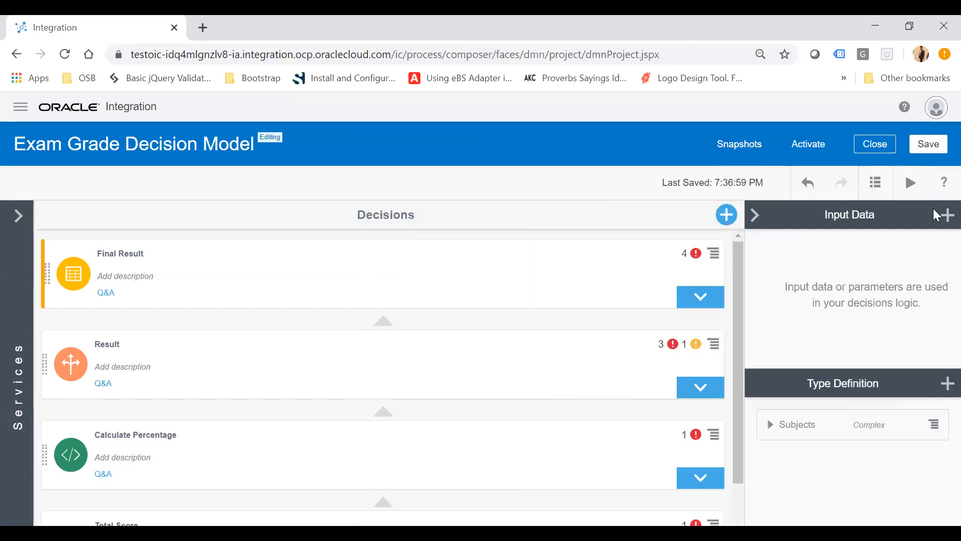
Add an input data item named Subject of Other Type, using the Subjects type definition.
left_click(941, 219)
left_click(455, 256)
key("ctrl+a")
type("Subject")
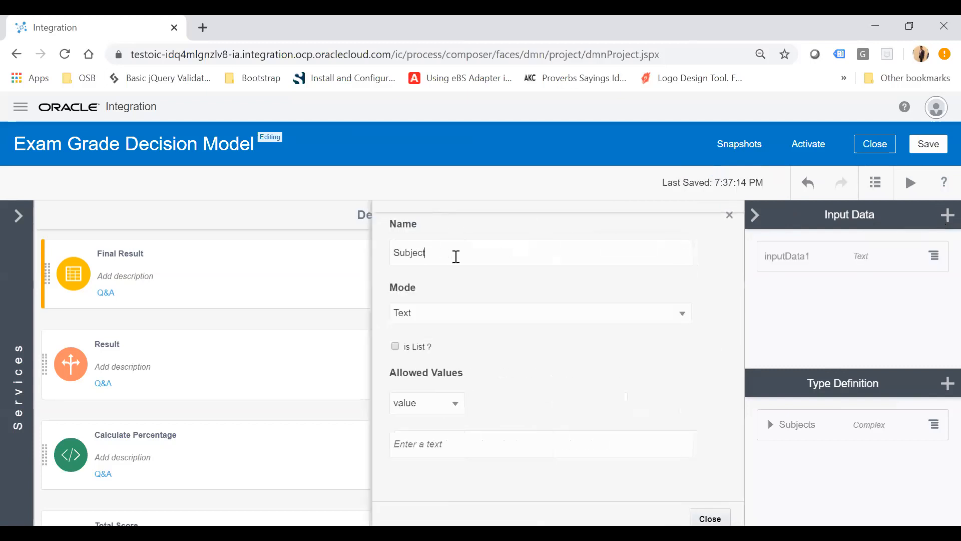
left_click(425, 317)
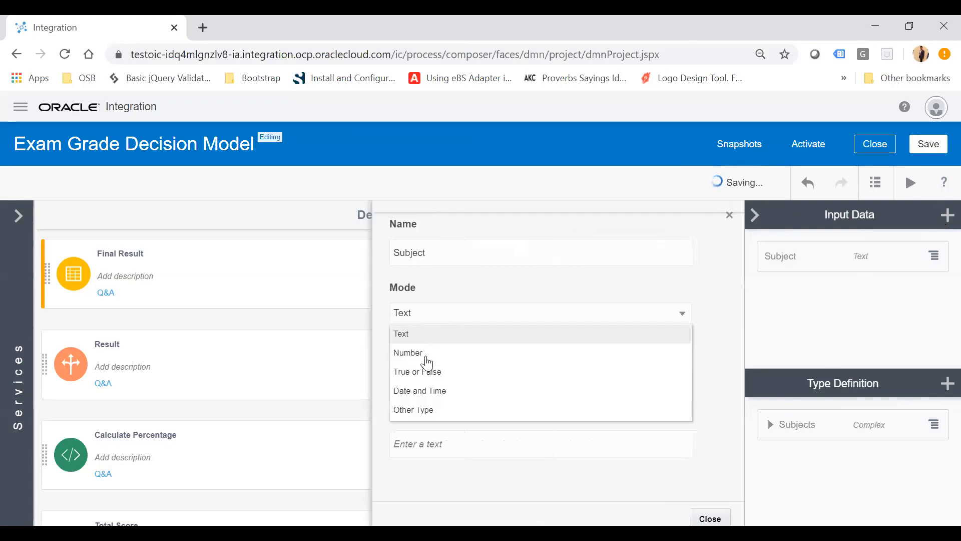
left_click(415, 409)
left_click(460, 368)
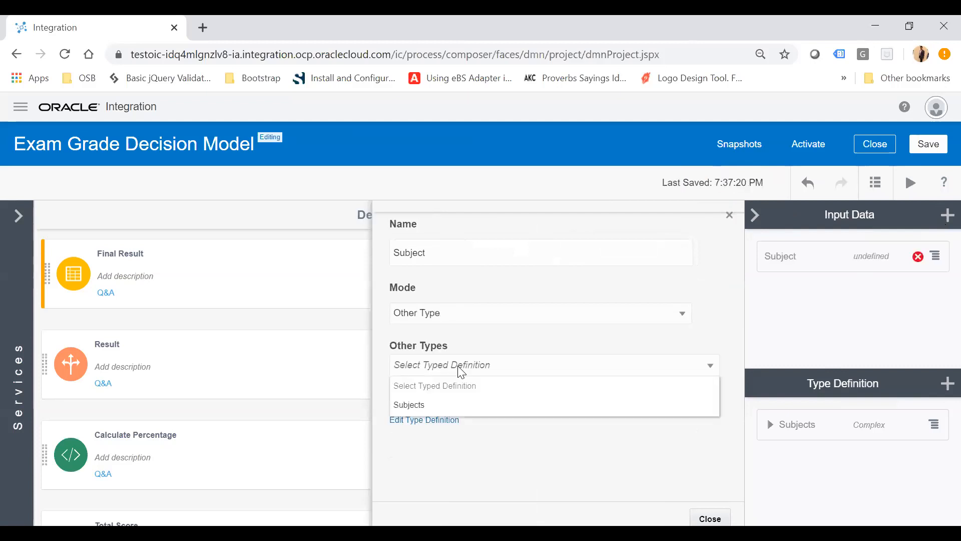
left_click(423, 403)
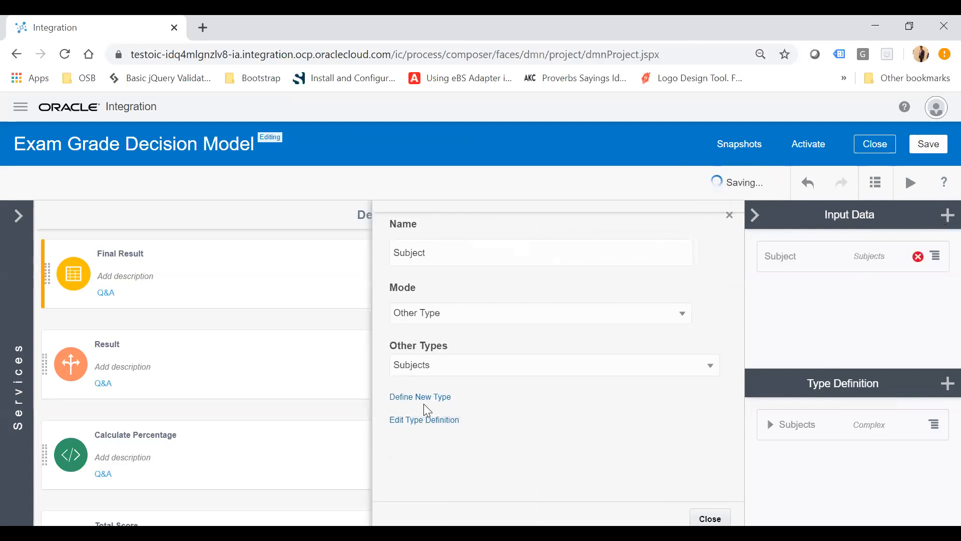
Close the input data dialog, open the Total Score decision and begin its expression as Subject.English+Subject.GK+Subject.Hindi.
left_click(730, 215)
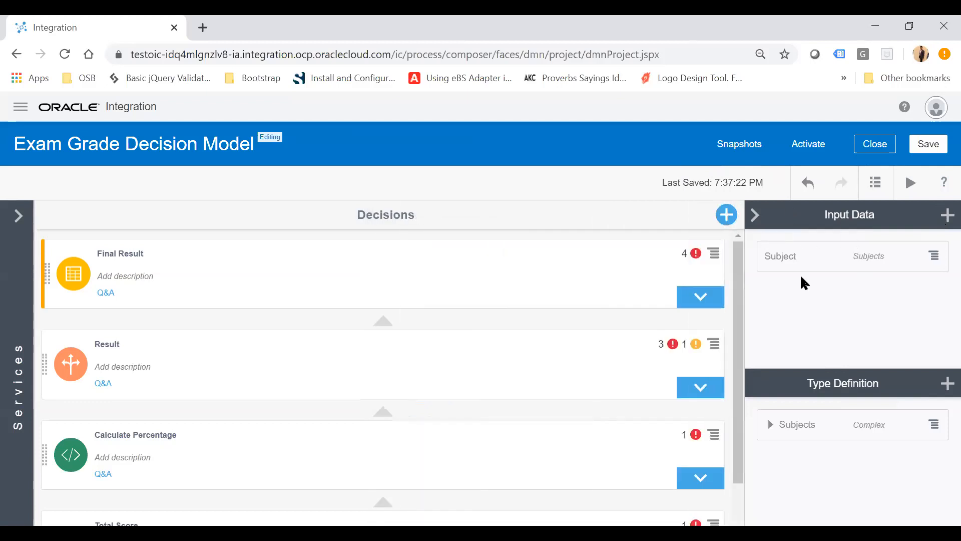
left_click(754, 213)
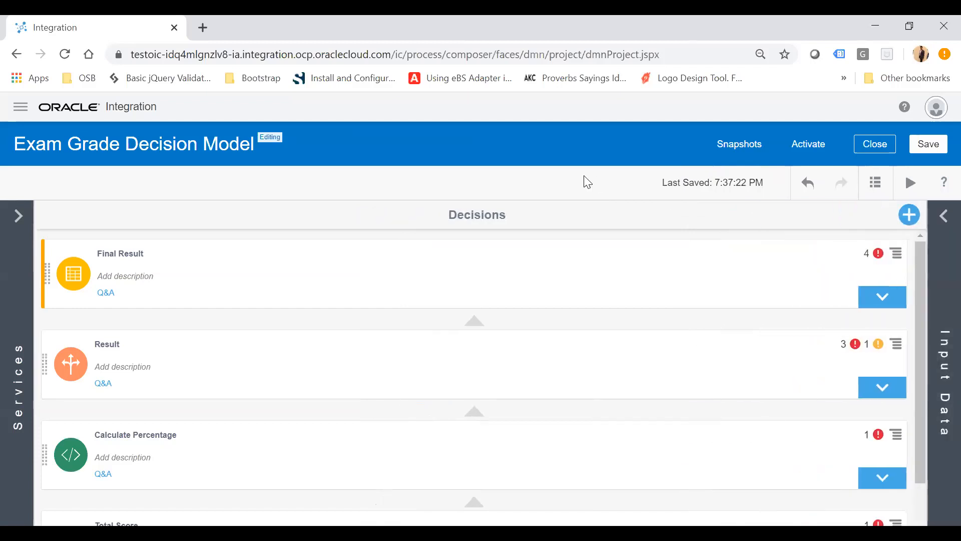
scroll(561, 404, "down", 1)
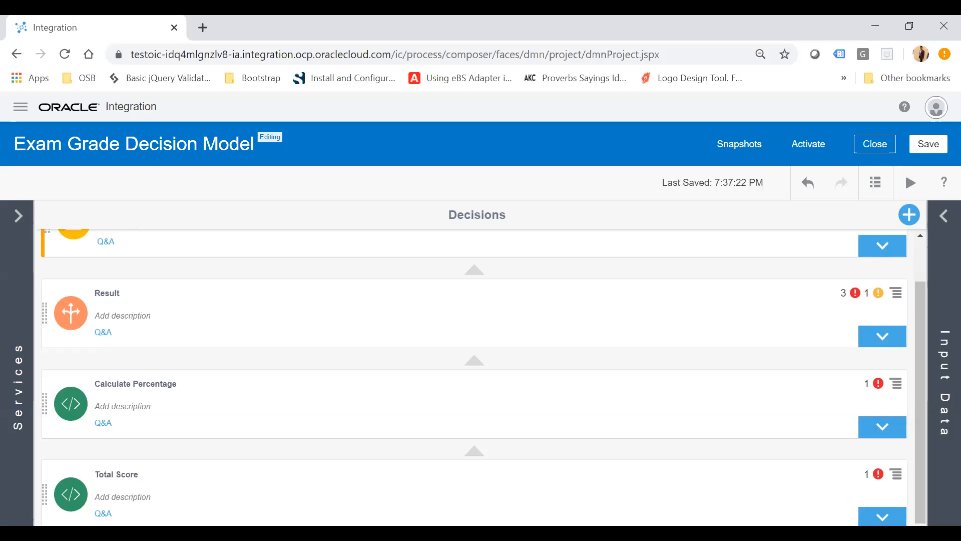
left_click(882, 517)
scroll(847, 464, "down", 2)
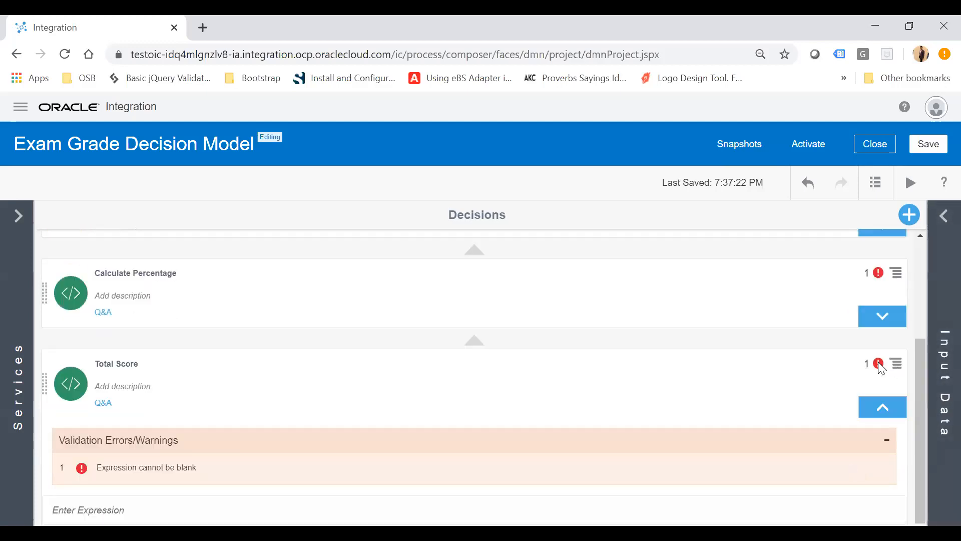
left_click(150, 509)
type("Subject")
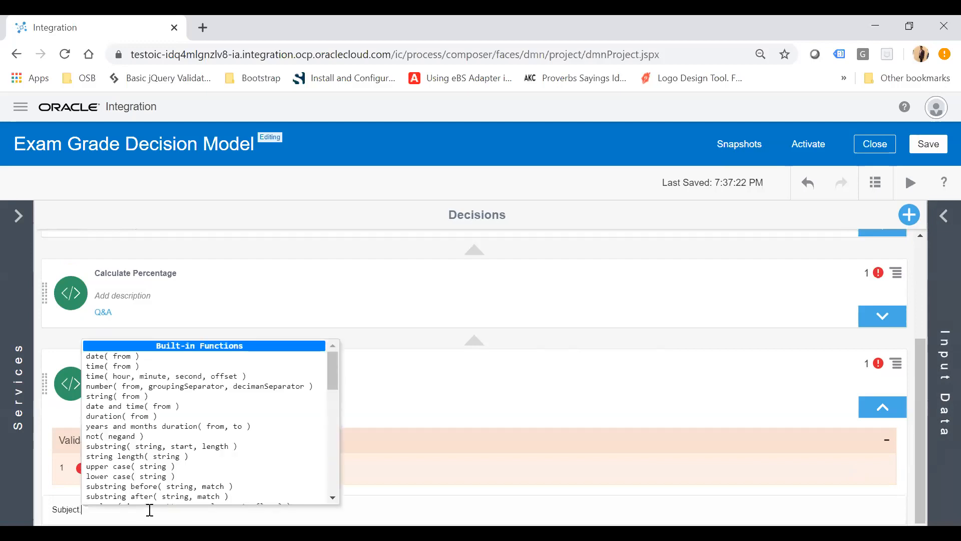
scroll(195, 443, "down", 10)
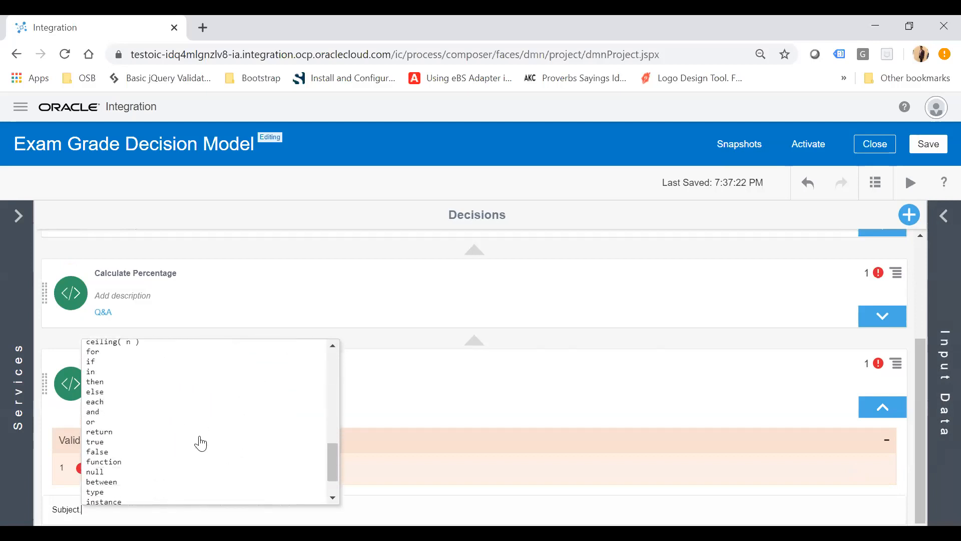
scroll(200, 443, "up", 10)
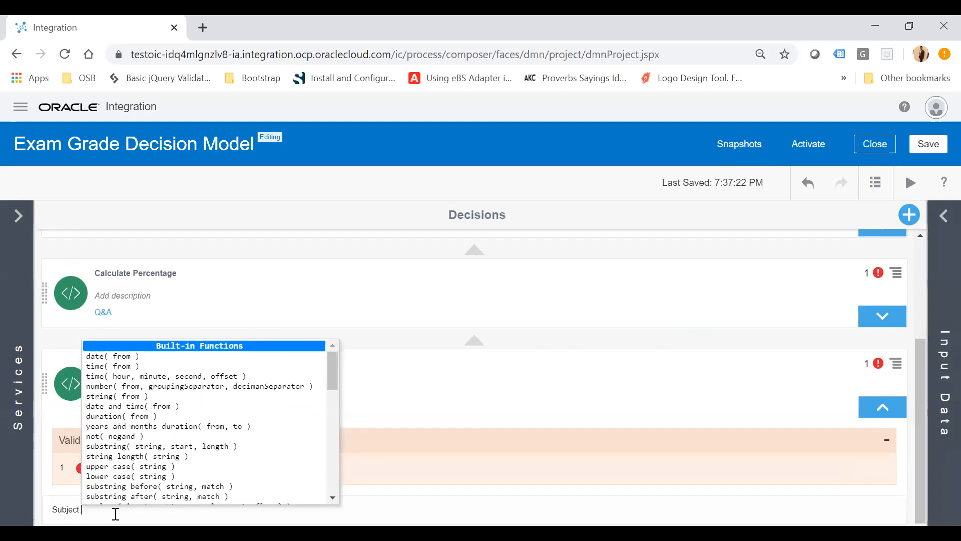
type(".English")
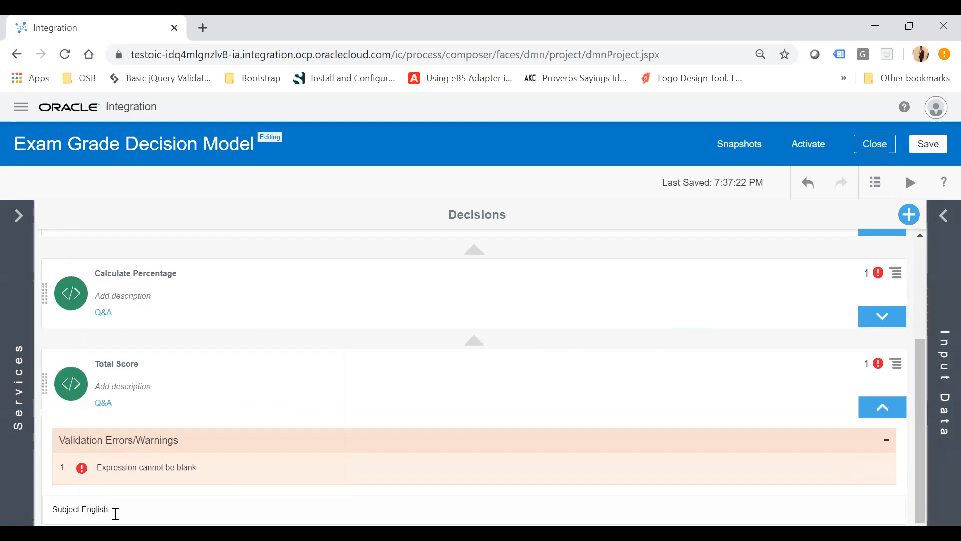
type("+S")
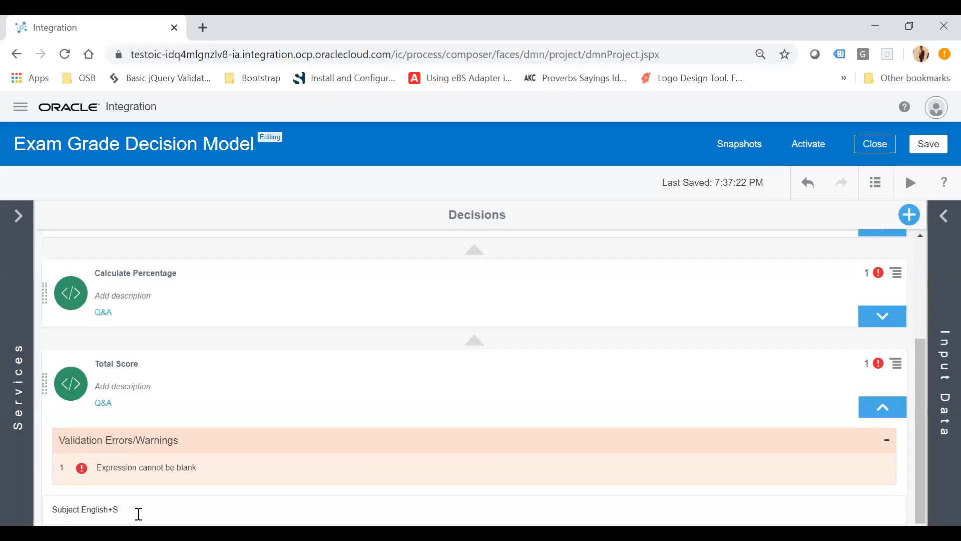
type("ubject.GK+Subject.")
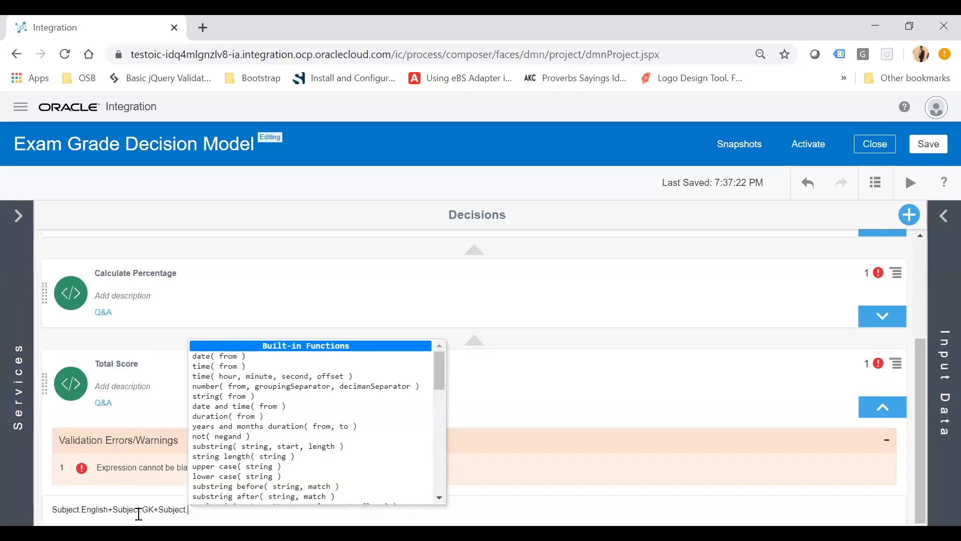
type("Hin")
key("BackSpace")
type("indi")
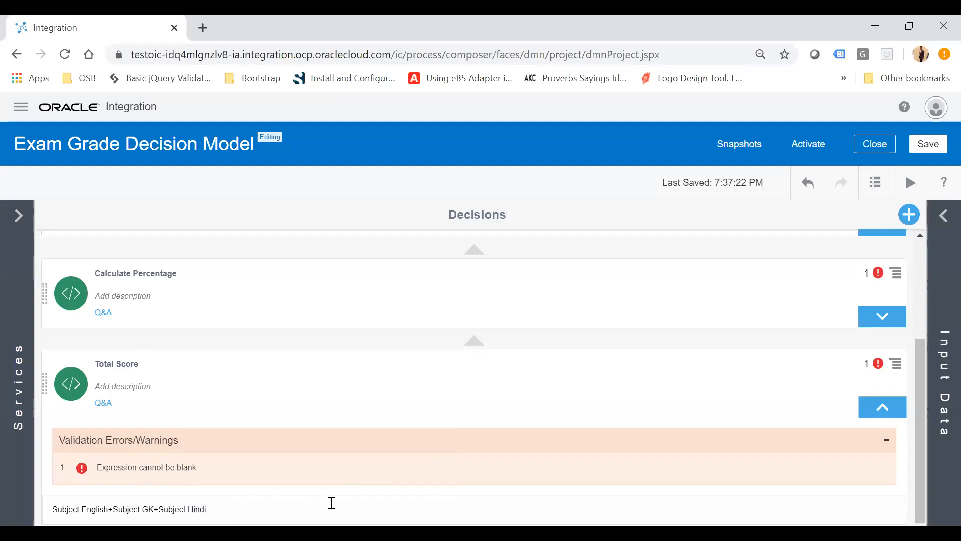
type("+Subject.")
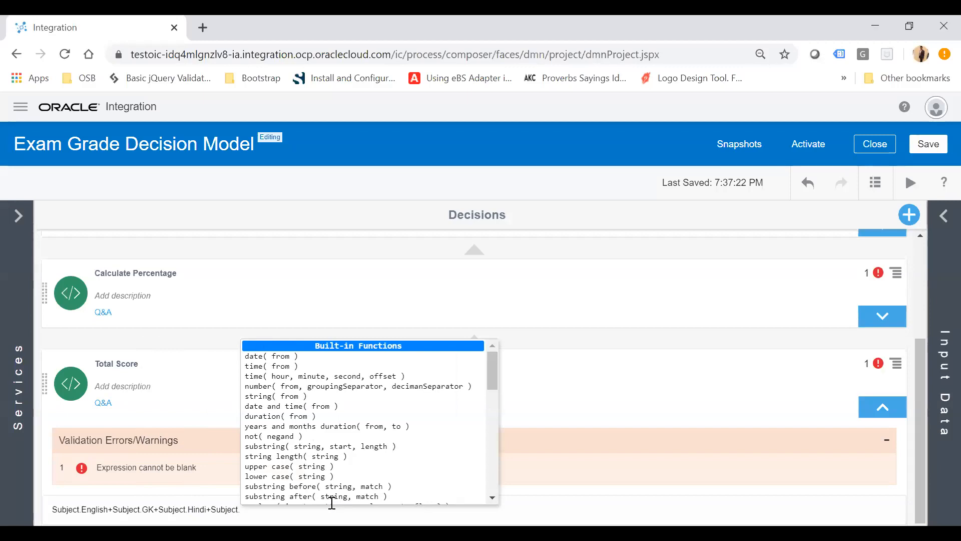
type("SocialStudy+")
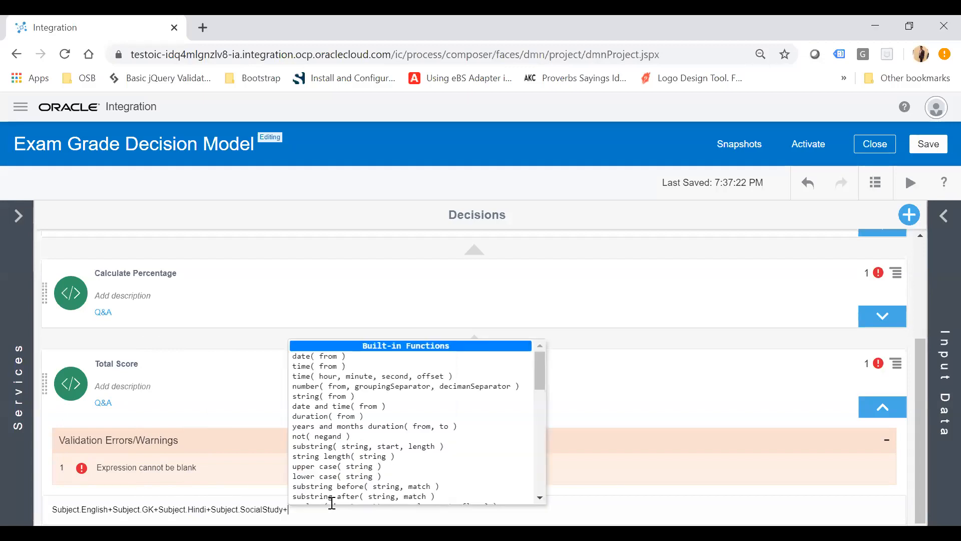
type("Subject")
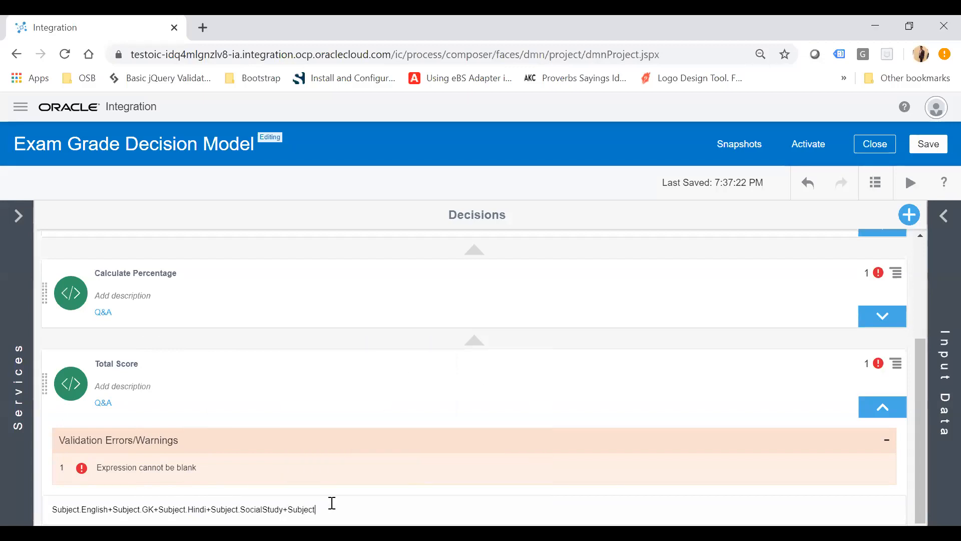
type(".")
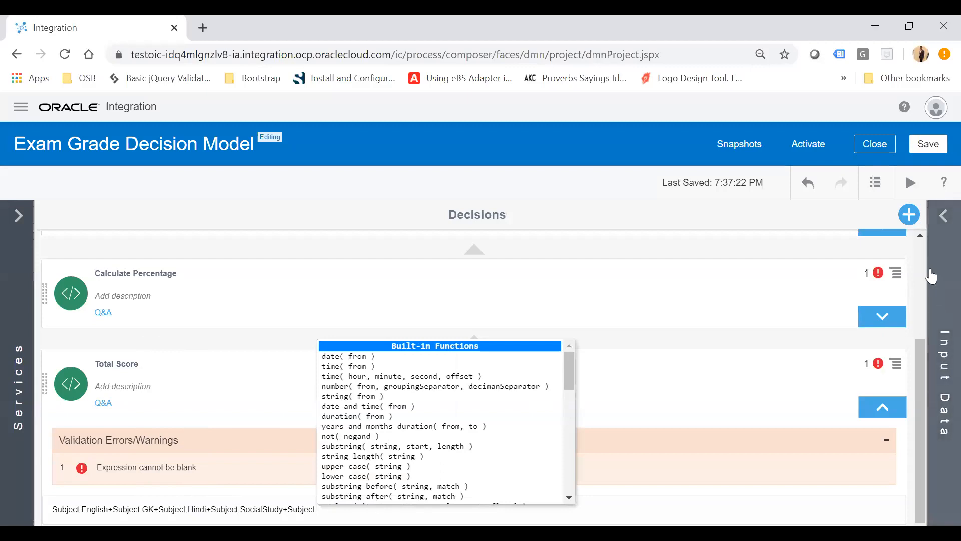
Extend the Total Score expression with +Subject.SocialStudy+Subject.Maths, expanding the Subjects type to check attribute names.
left_click(943, 219)
left_click(770, 425)
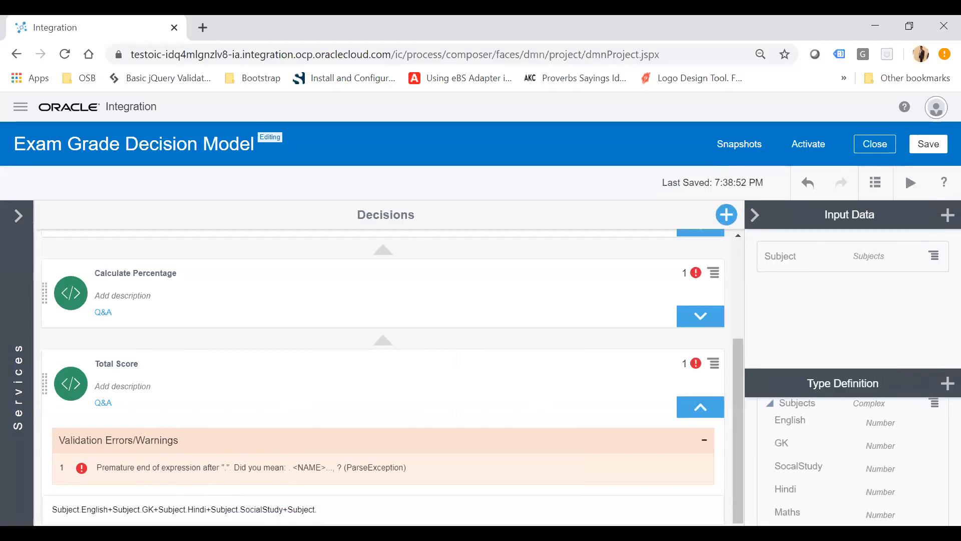
type("Mat")
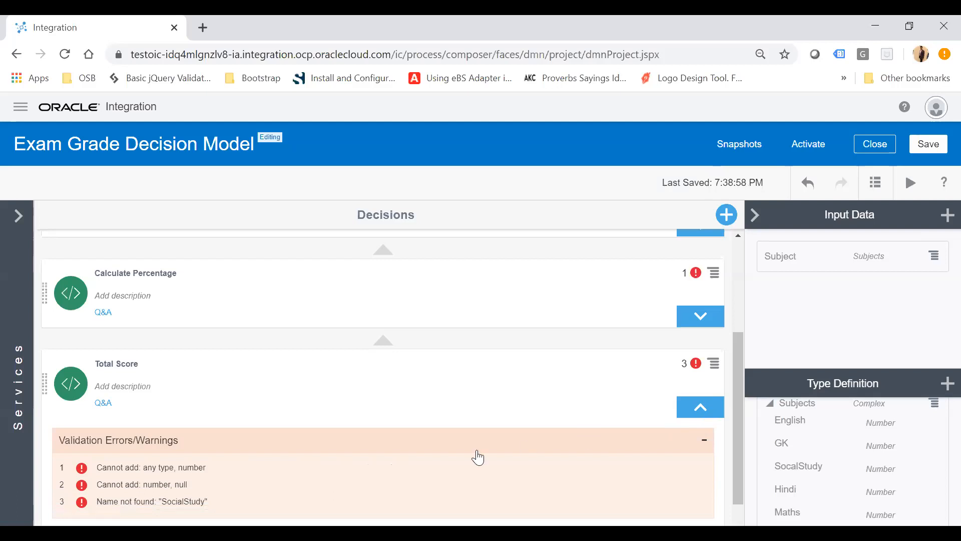
Correct the attribute name to SocalStudy in the Total Score expression and collapse the Total Score decision.
scroll(478, 457, "down", 1)
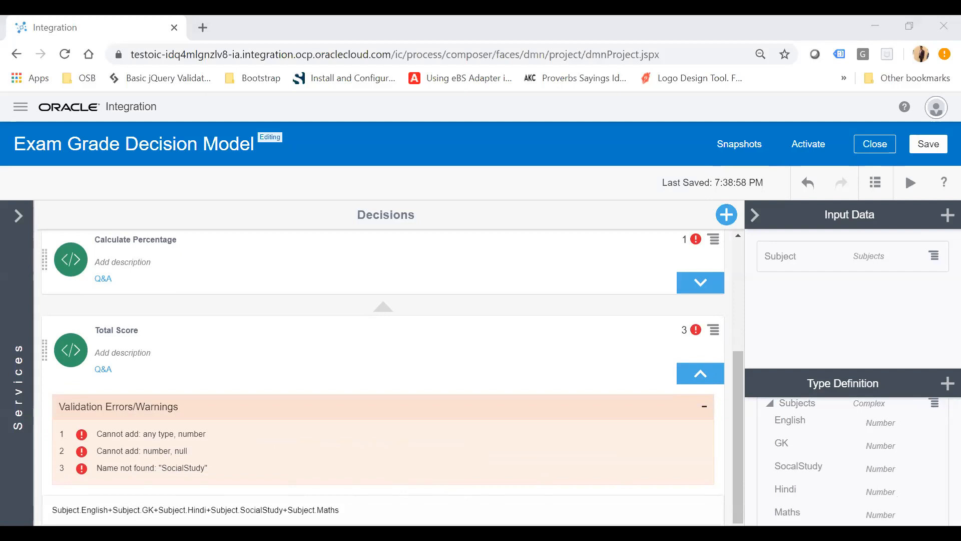
left_click(704, 406)
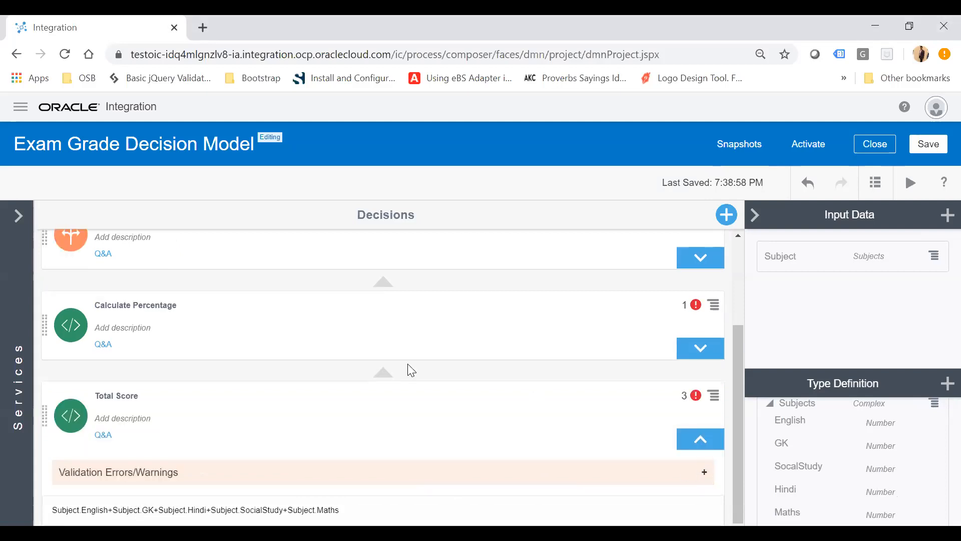
left_click(709, 440)
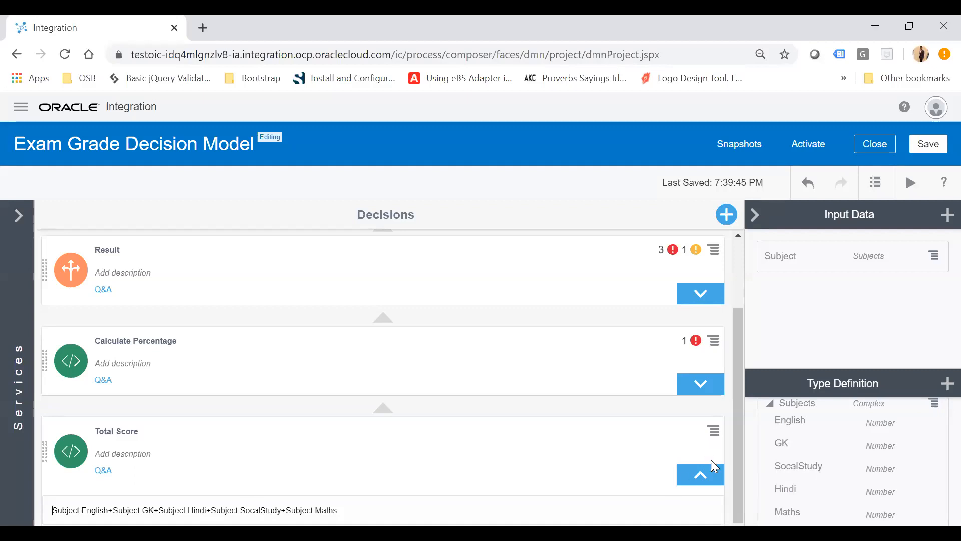
left_click(702, 477)
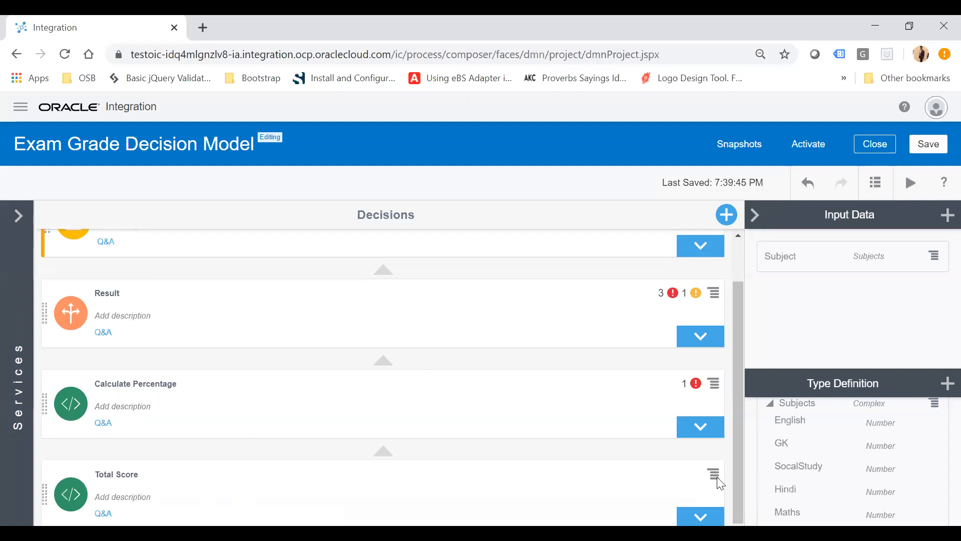
Set the Calculate Percentage decision's expression to (Total Score*100)/500 and collapse the decision.
left_click(700, 427)
scroll(404, 465, "down", 3)
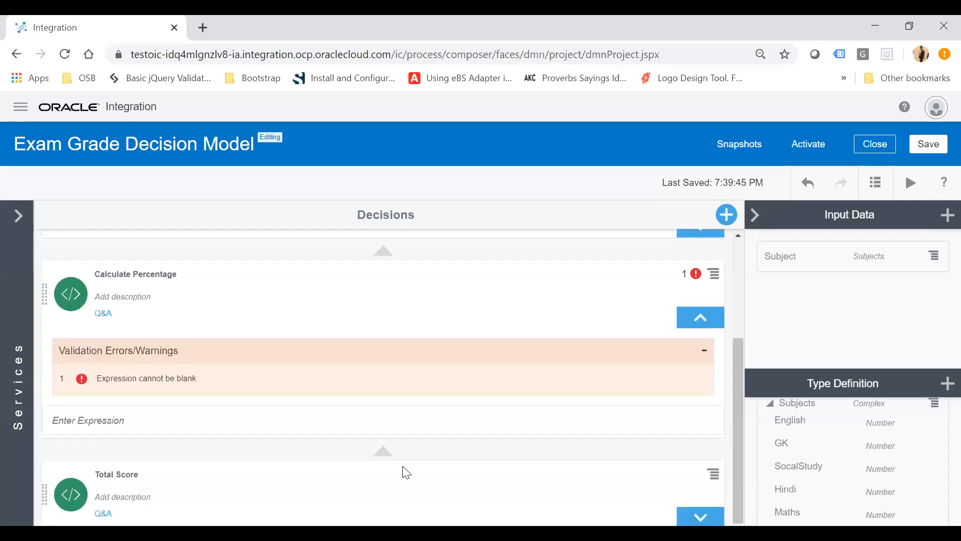
left_click(135, 420)
type("(tot")
key("BackSpace")
key("BackSpace")
type("T")
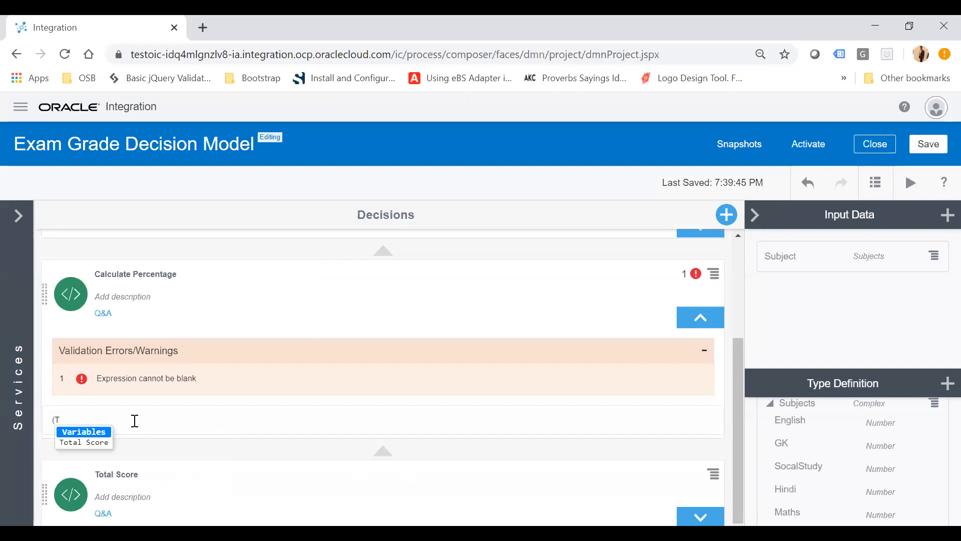
key("Return")
type("*100")
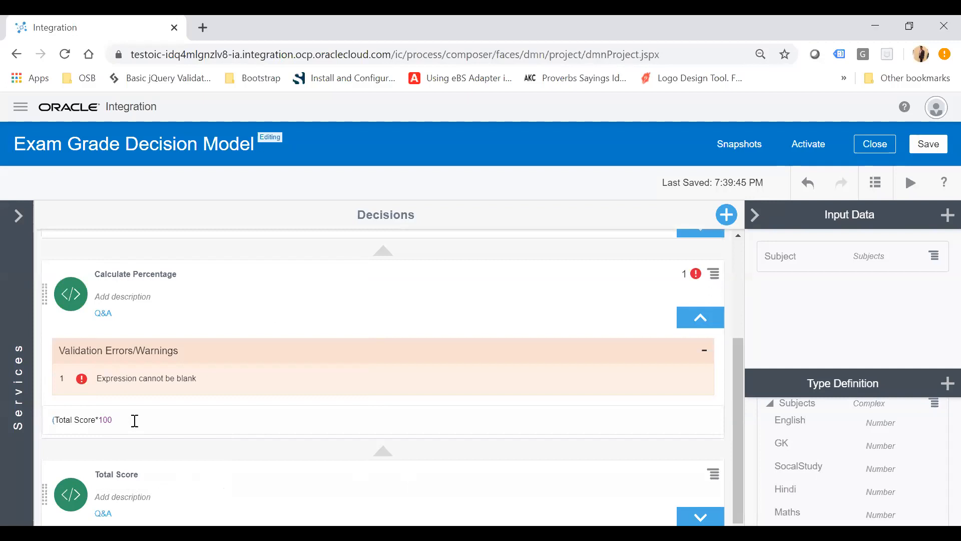
type(")/")
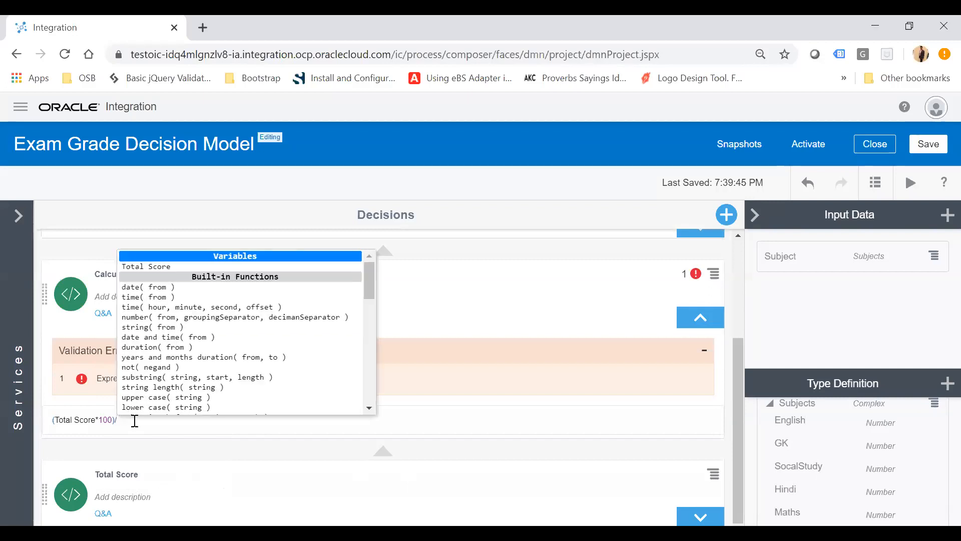
type("500")
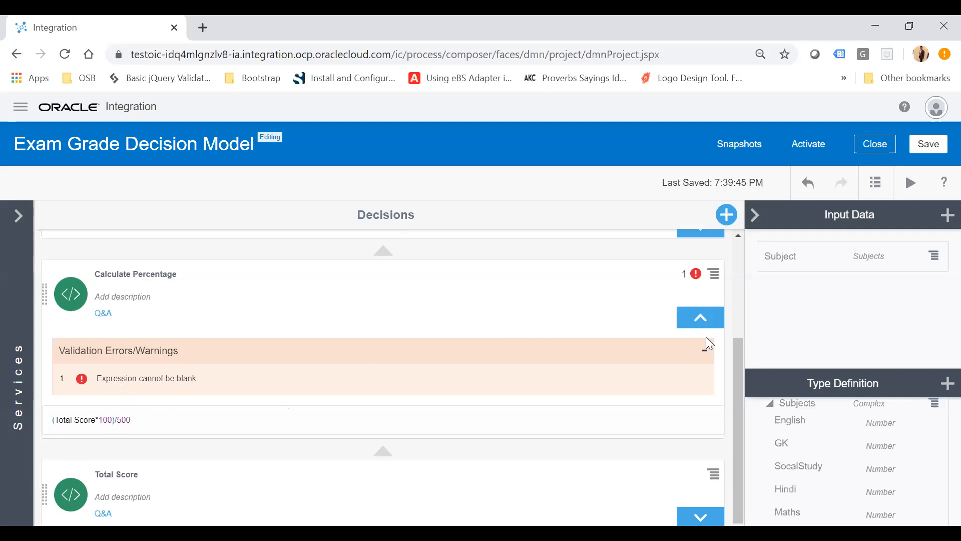
left_click(706, 320)
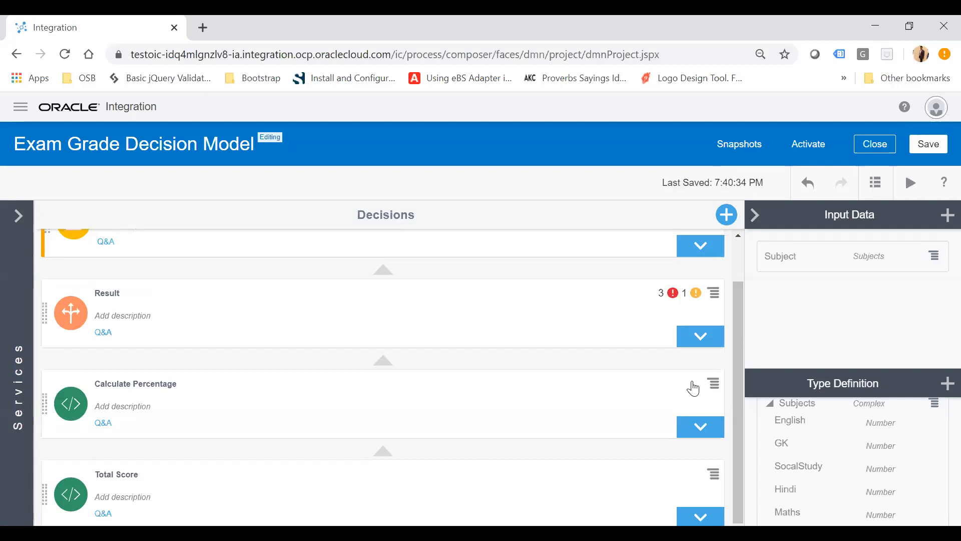
In the Result decision, set the if condition to Calculate Percentage<33 with then value "Fail".
scroll(493, 406, "up", 1)
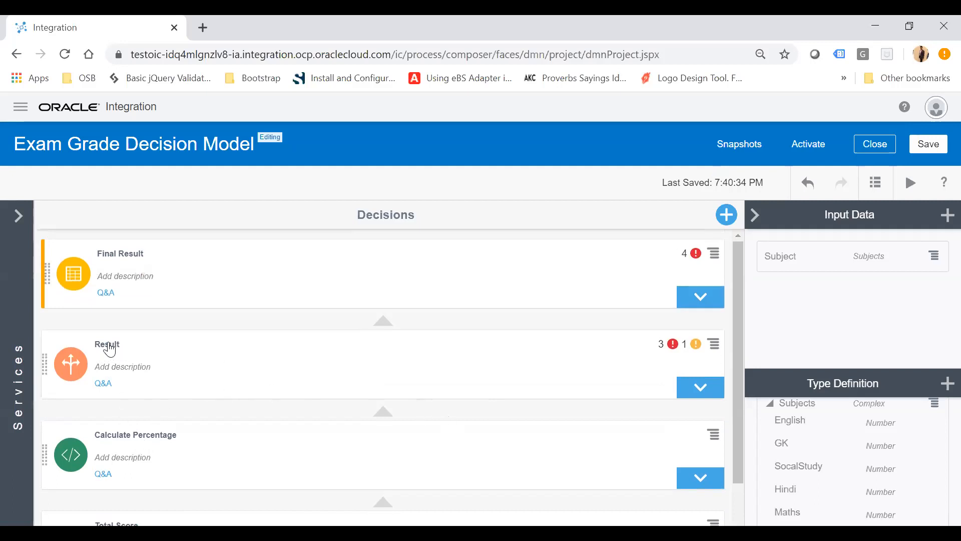
left_click(705, 391)
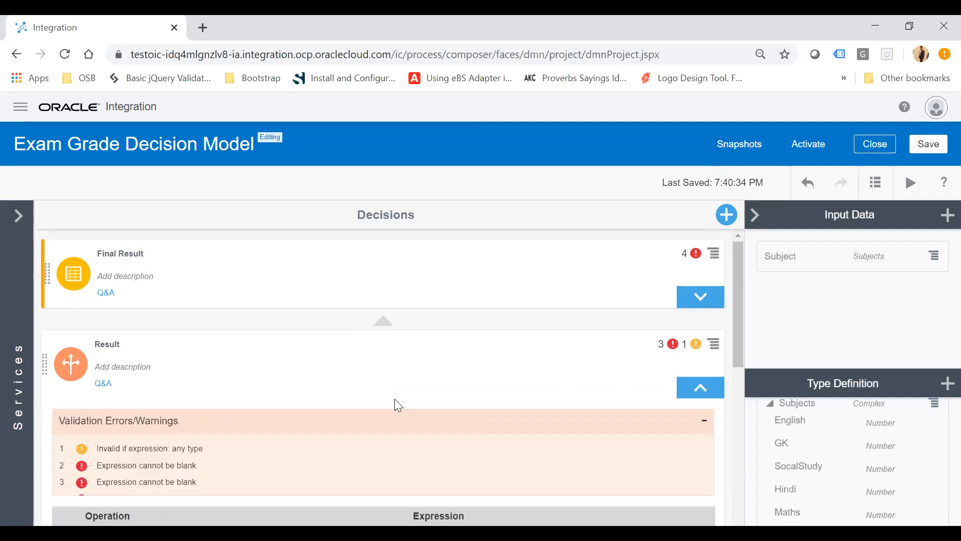
scroll(395, 400, "down", 5)
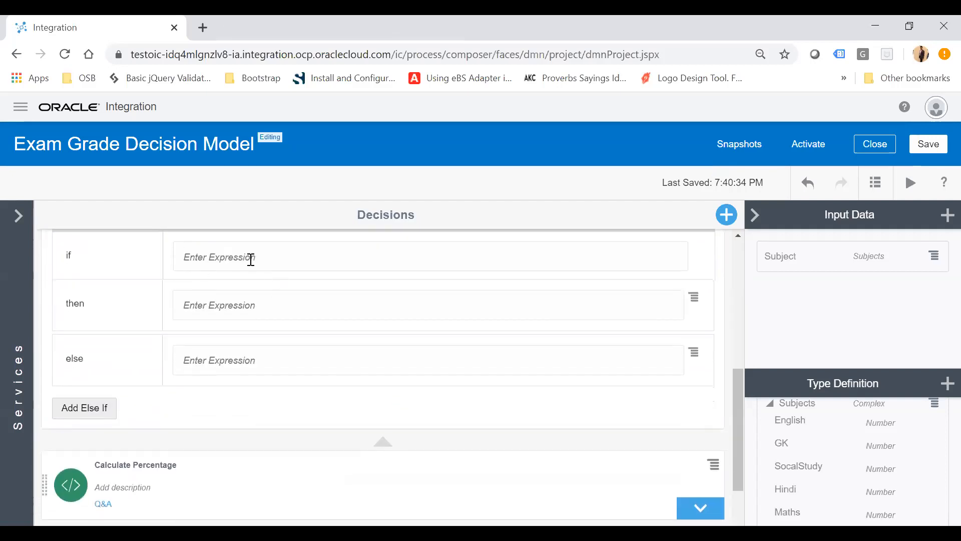
type("Cal")
key("Down")
key("Return")
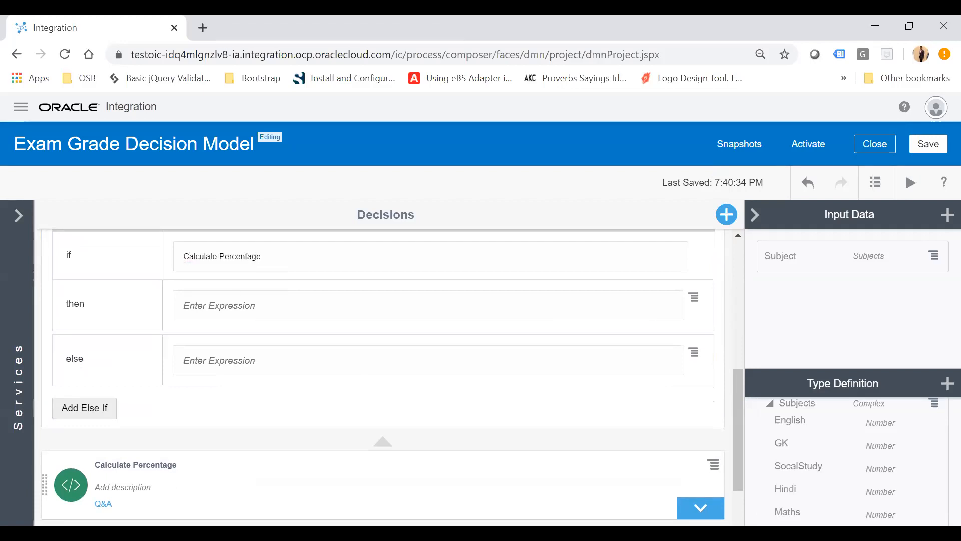
type("<")
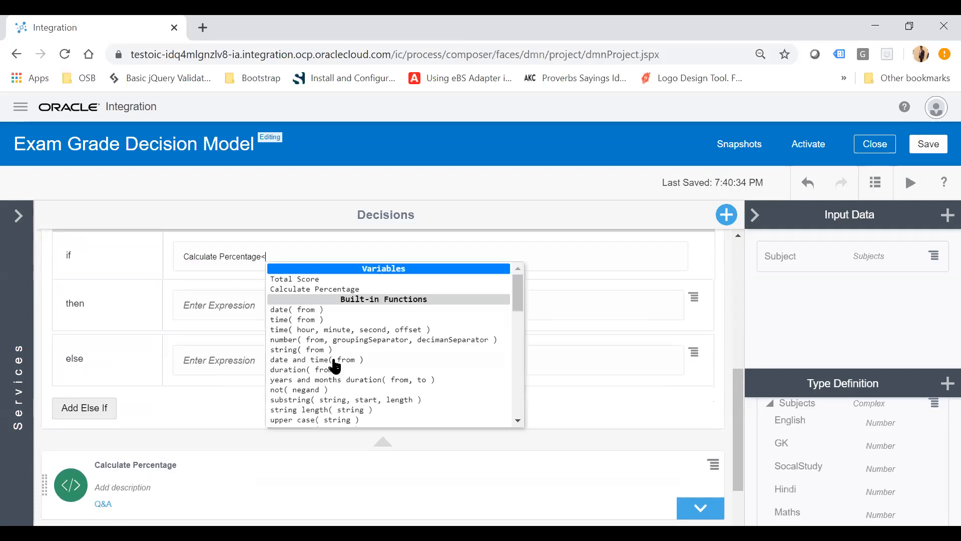
type("33\"Fail")
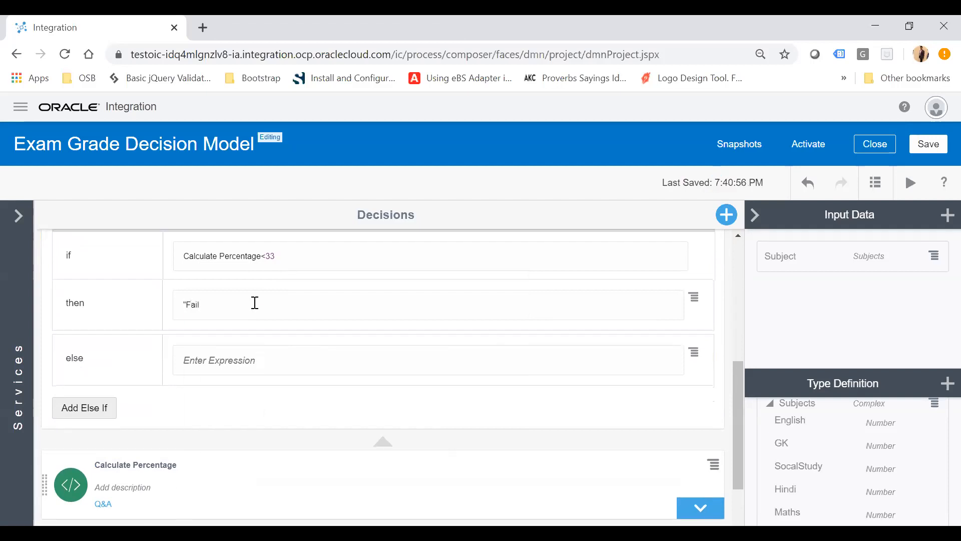
type("\"")
Add an else-if branch to the Result decision with condition Calculate Percentage>33, reusing the copied if condition.
left_click(572, 361)
left_click(87, 414)
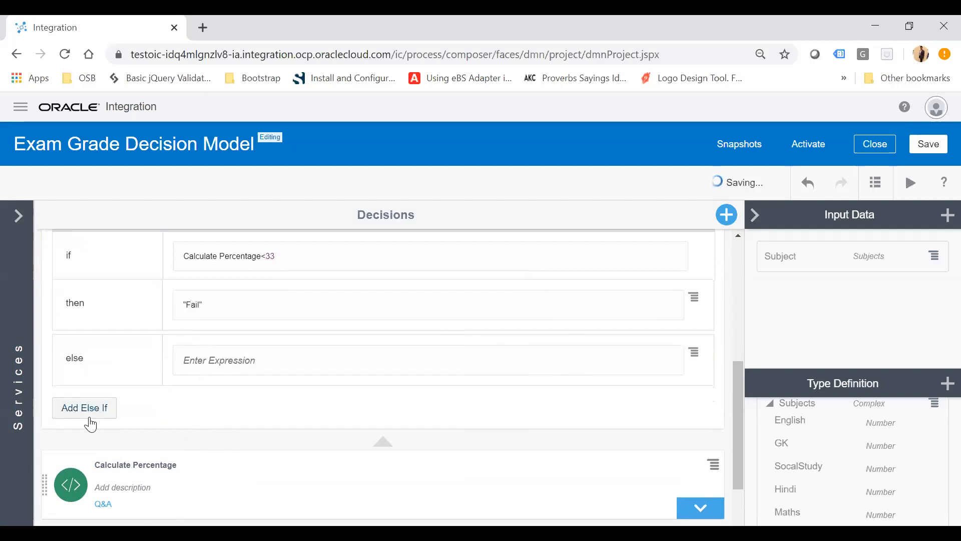
left_click_drag(296, 253, 157, 266)
key("ctrl+c")
left_click(242, 361)
key("ctrl+v")
left_click(266, 359)
key("BackSpace")
type(">")
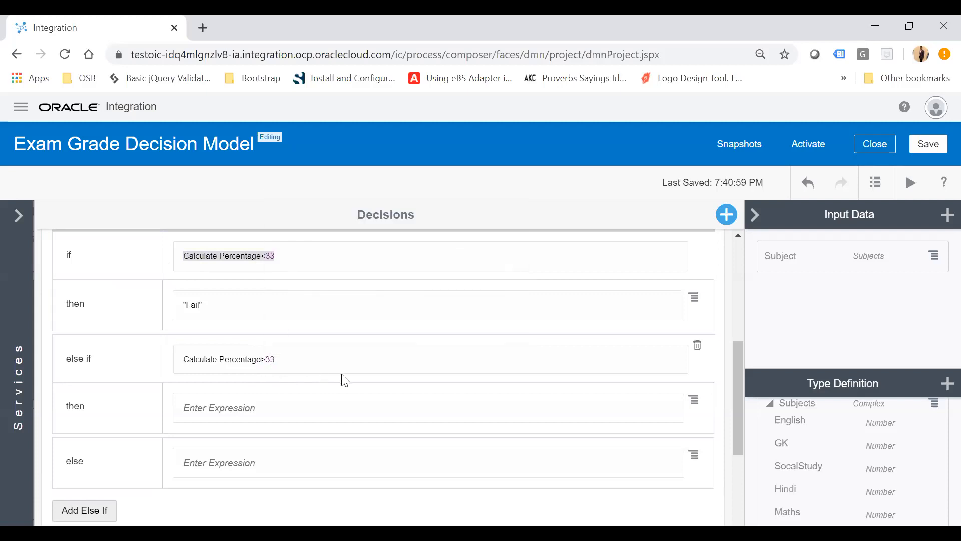
type("=")
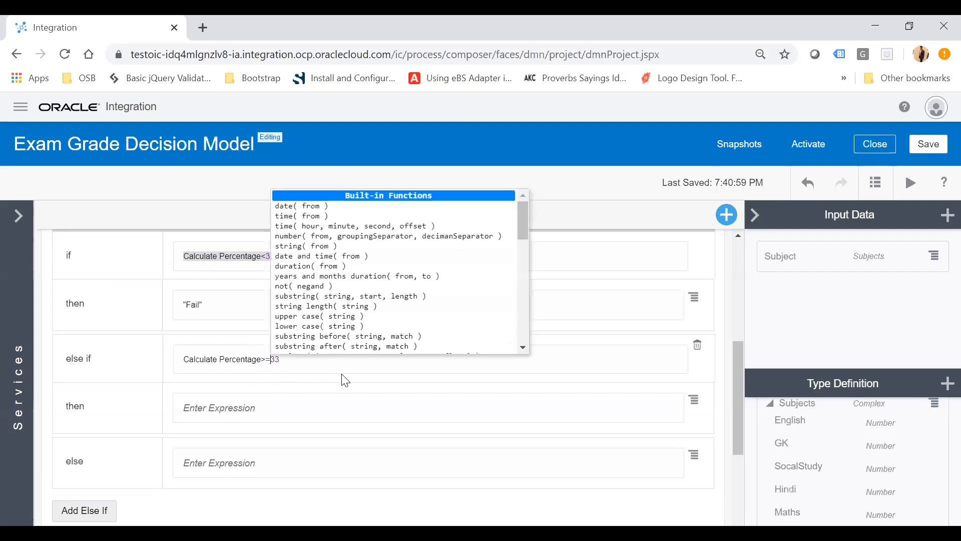
Extend the first else-if condition to Calculate Percentage>=33 and Calculate Percentage<45.
left_click(326, 356)
type("and")
key("ctrl+v")
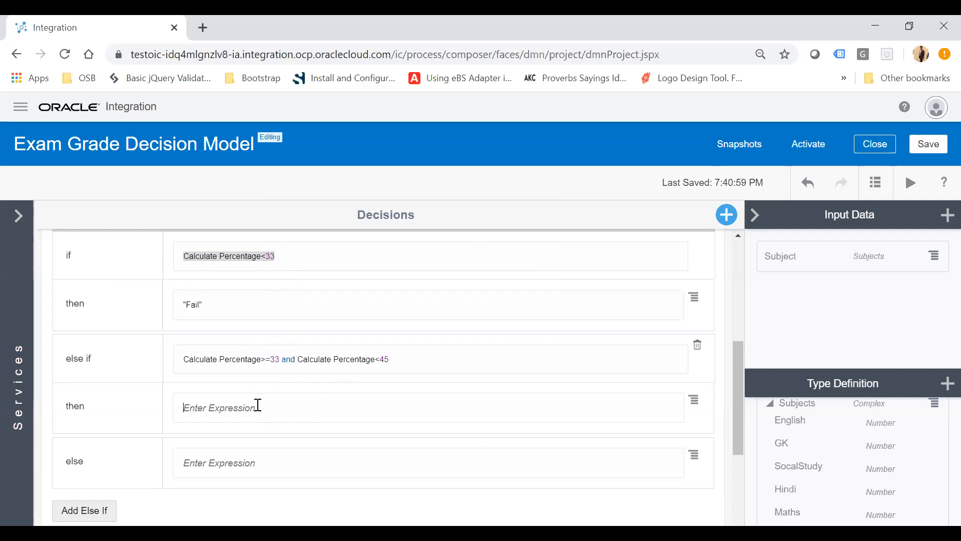
Set that else-if branch's then value to "Thrid".
type("\"Thrid\"")
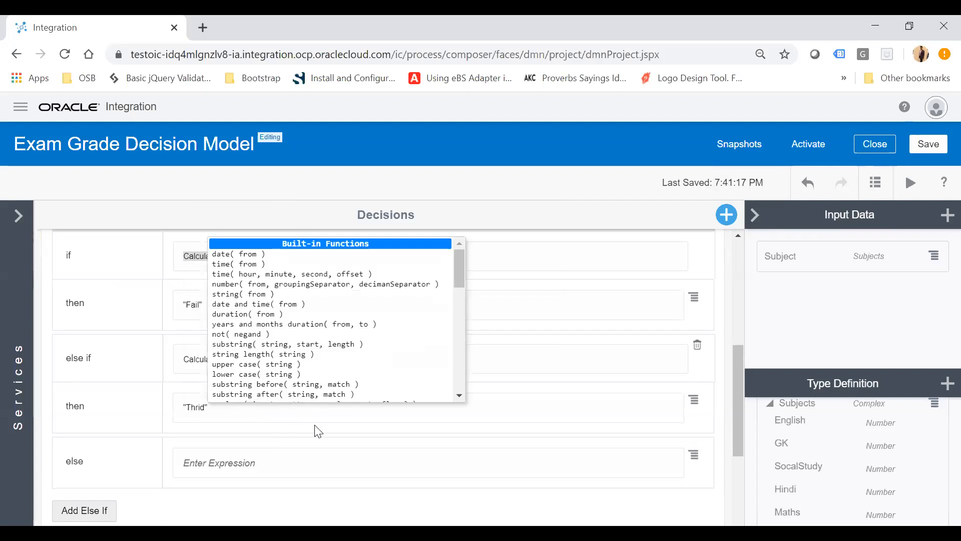
left_click(536, 362)
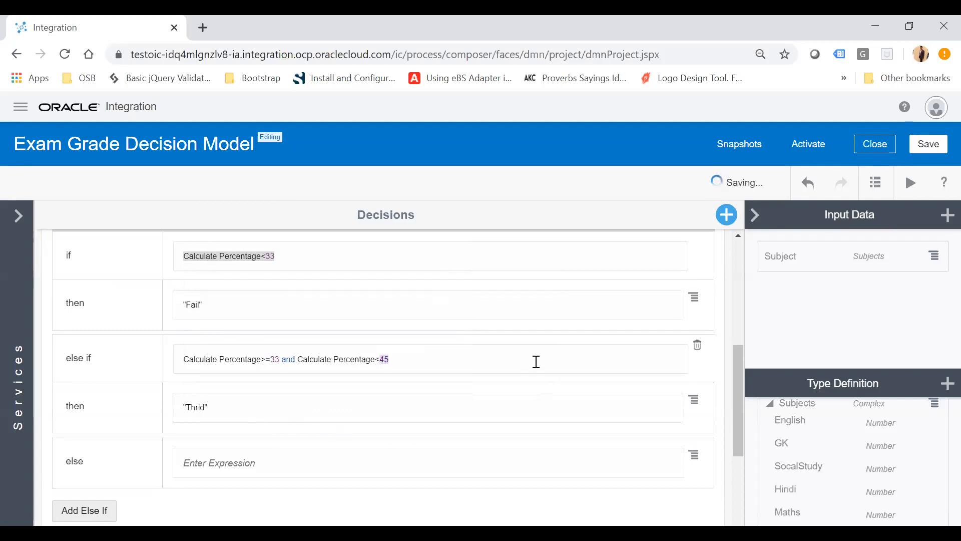
Add a second else-if branch with condition Calculate Percentage>=45 and Calculate Percentage<60, reusing the pasted condition.
left_click(98, 509)
scroll(235, 348, "down", 3)
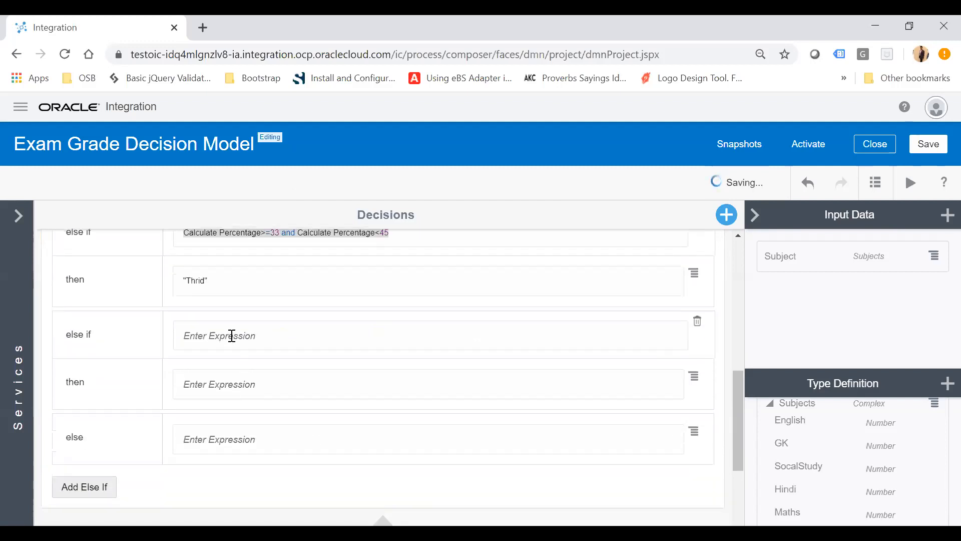
left_click(283, 337)
type("Calculate Percentage>=33 and Calculate Percentage<45")
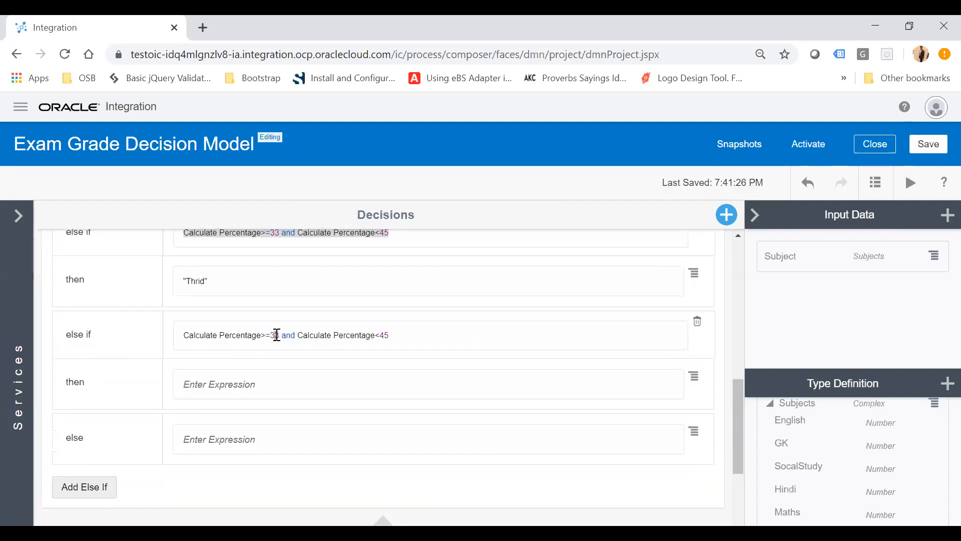
key("BackSpace")
key("BackSpace")
type("45")
Set the second else-if's then value to "Second" and the else value to "First".
type("\"S")
type("econd")
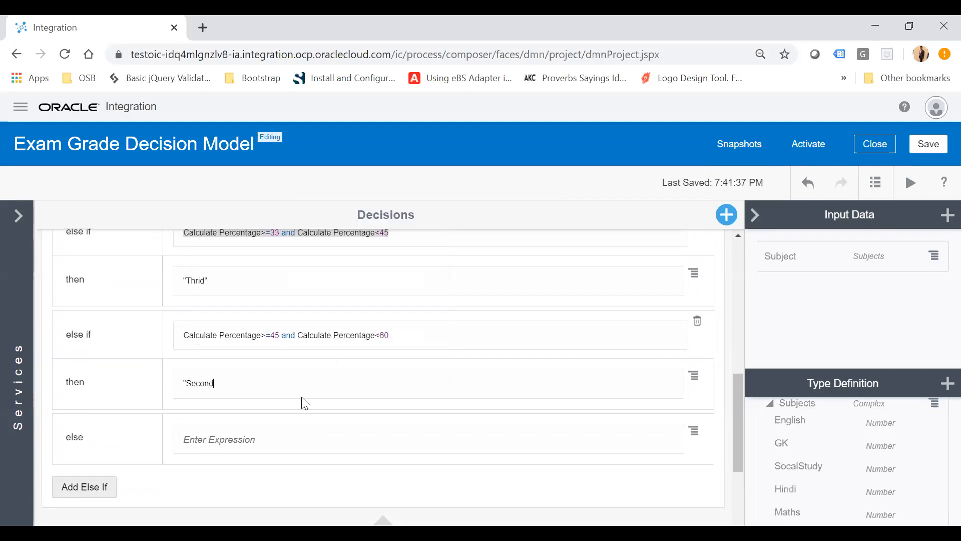
type("\"")
left_click(256, 439)
type("\"F")
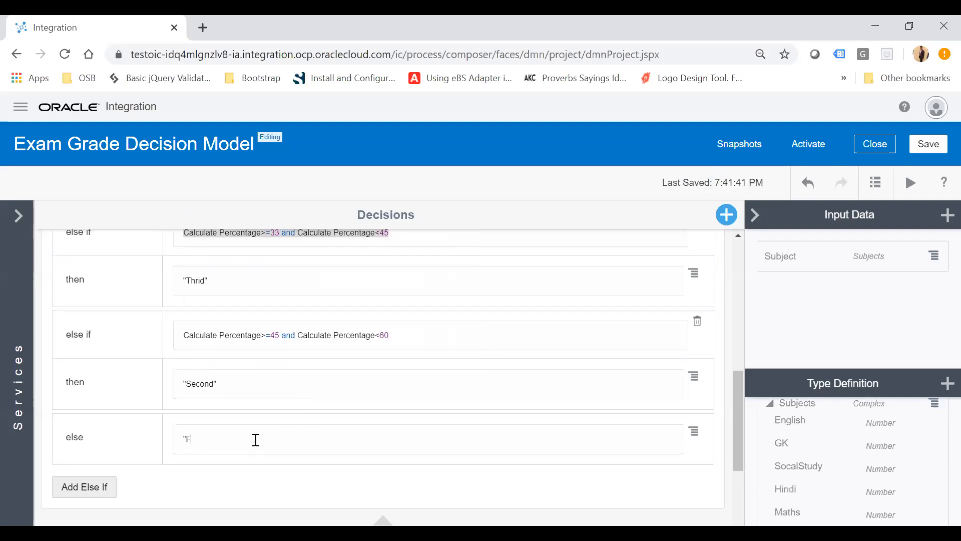
type("inal\"")
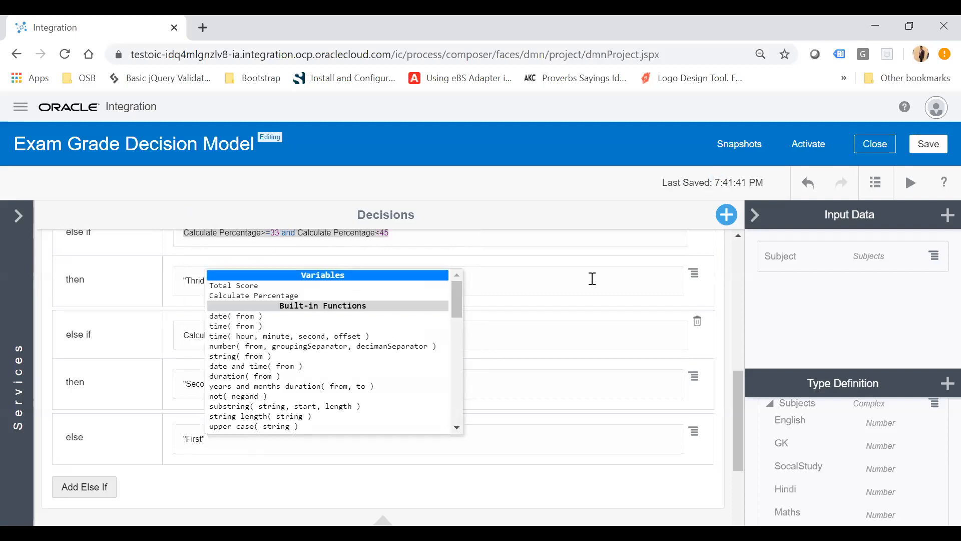
left_click(649, 263)
Correct the first else-if's then value to "Third" and collapse the Result decision.
scroll(471, 325, "up", 1)
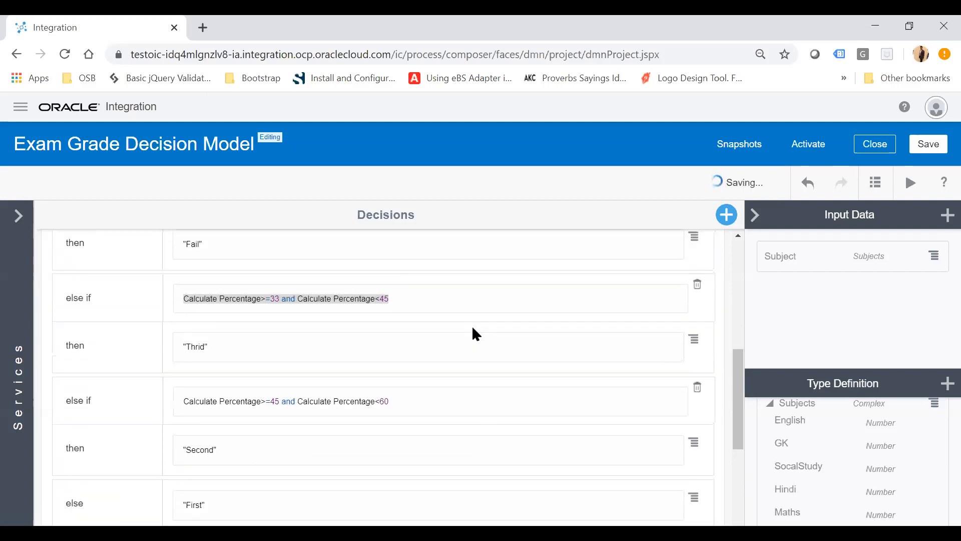
scroll(305, 332, "up", 2)
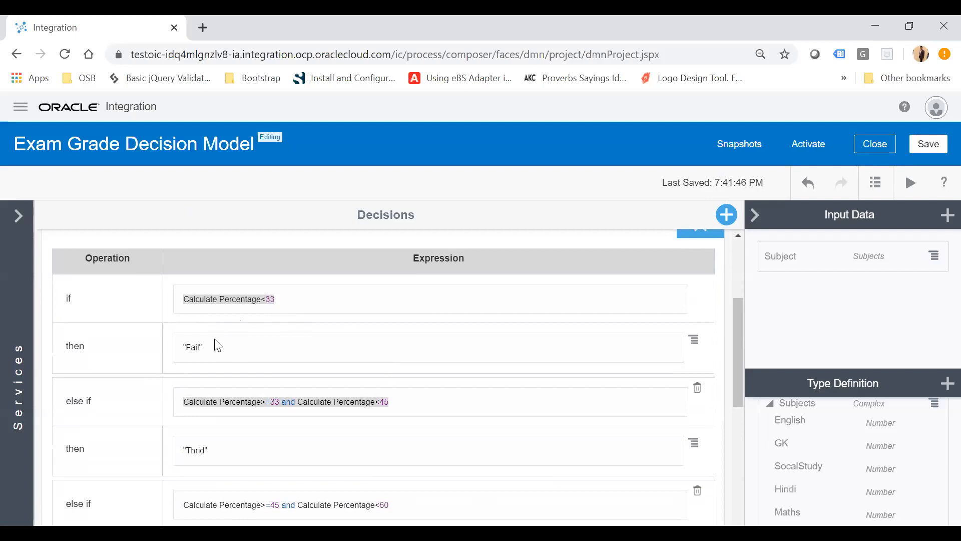
double_click(234, 401)
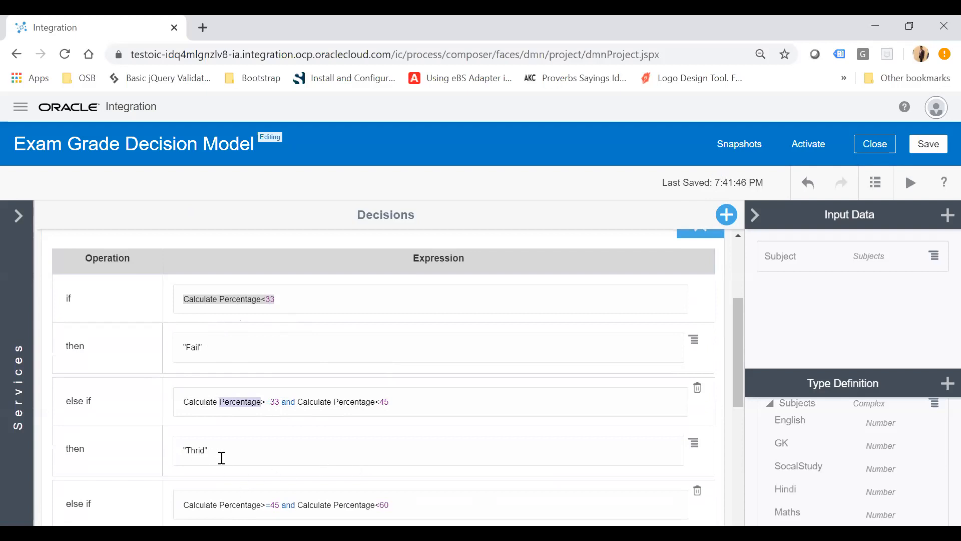
double_click(195, 455)
type("Third")
left_click(247, 454)
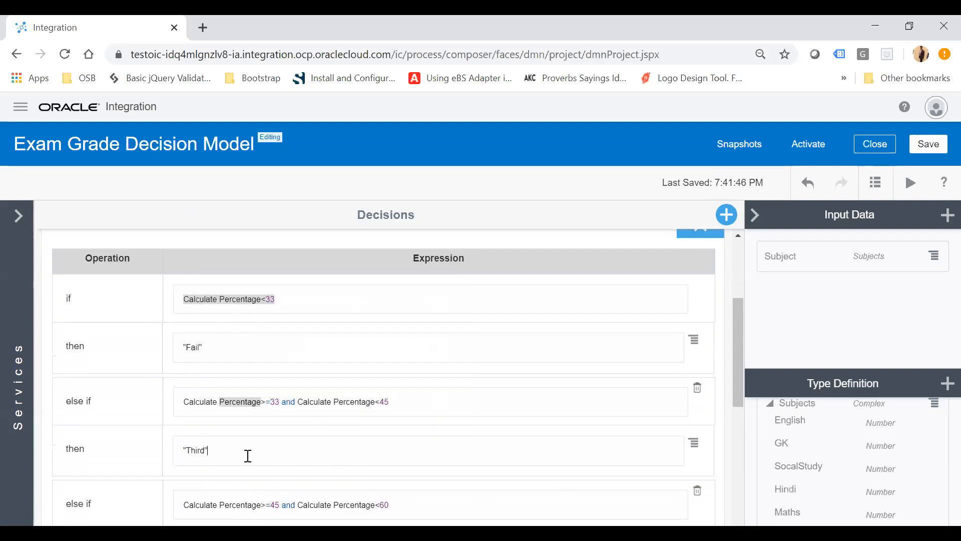
scroll(245, 452, "down", 3)
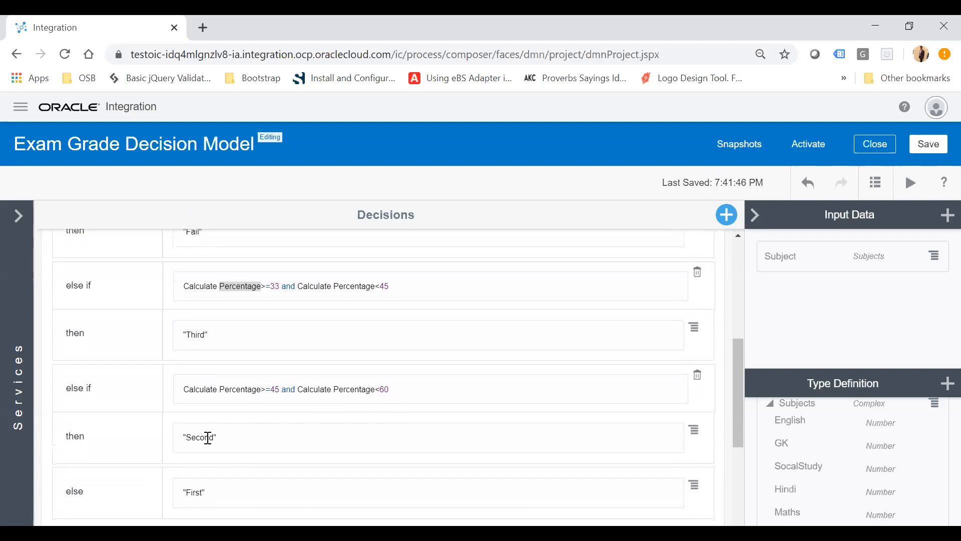
scroll(490, 397, "up", 5)
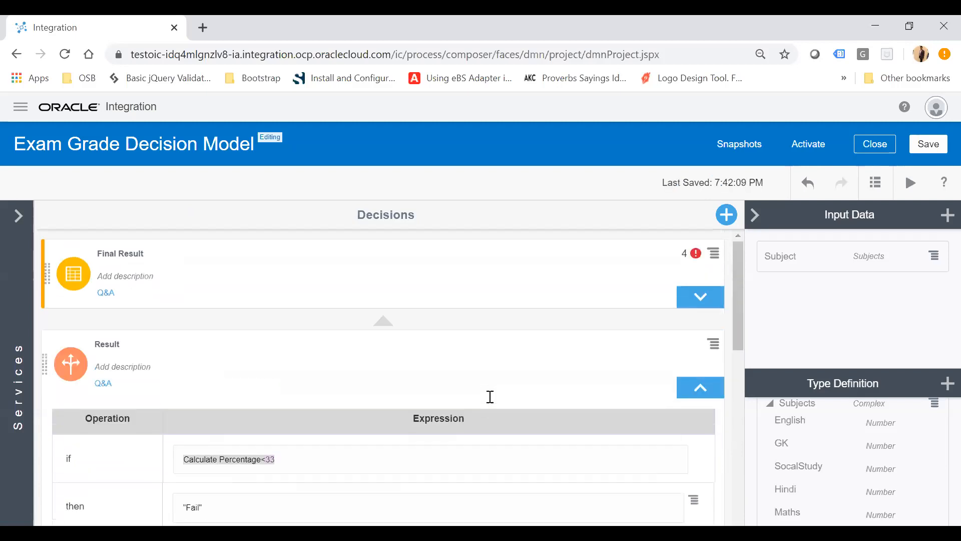
left_click(701, 388)
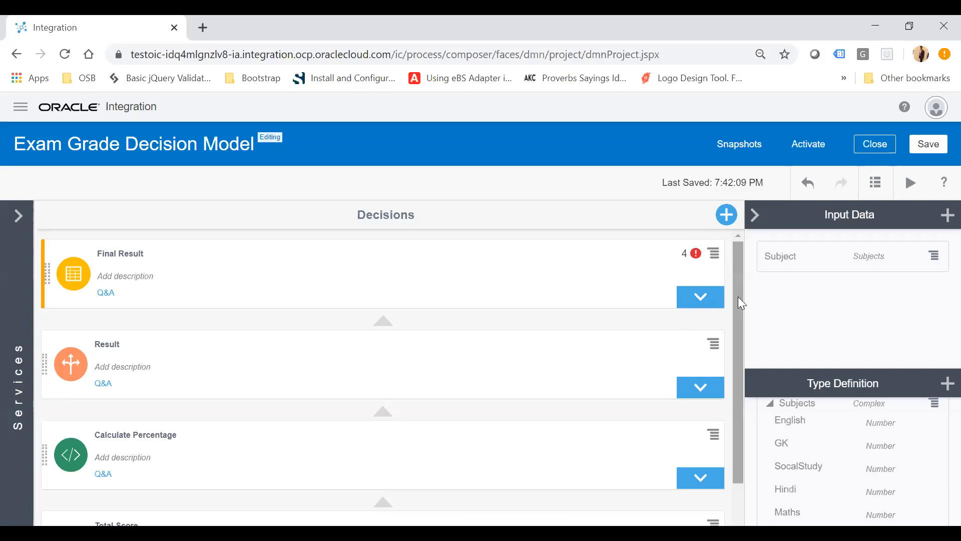
Expand the Final Result decision table and set its input column expression to Result.
left_click(707, 298)
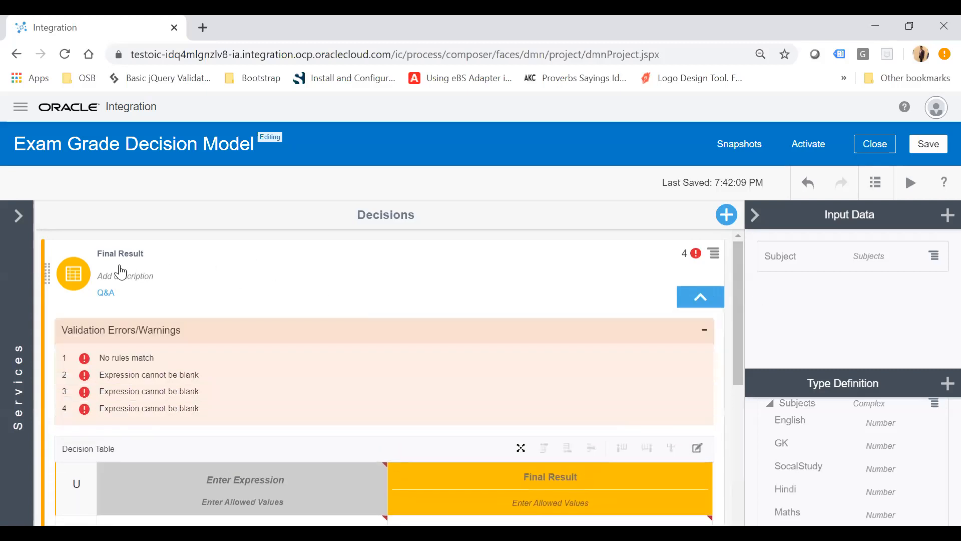
scroll(396, 337, "down", 2)
scroll(299, 357, "up", 1)
scroll(299, 357, "down", 1)
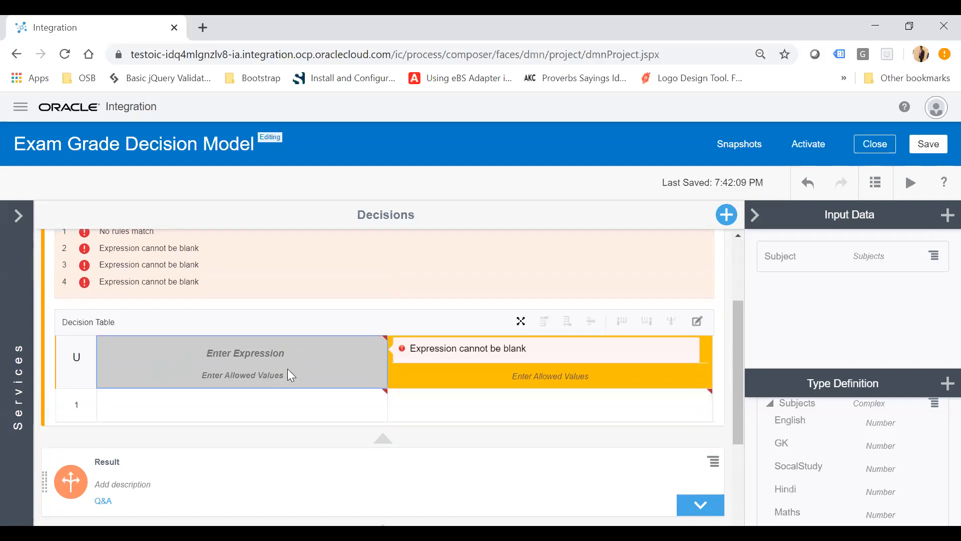
scroll(337, 378, "down", 1)
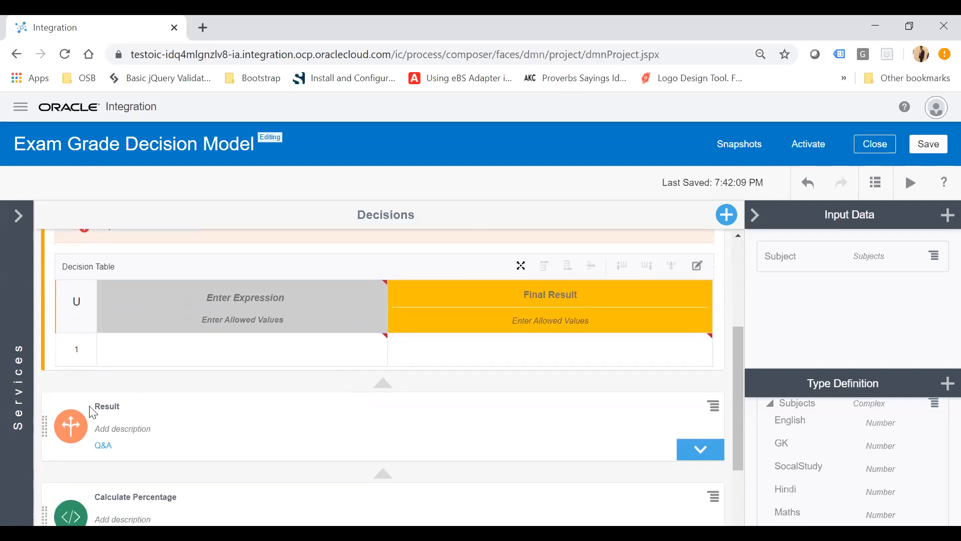
left_click(301, 300)
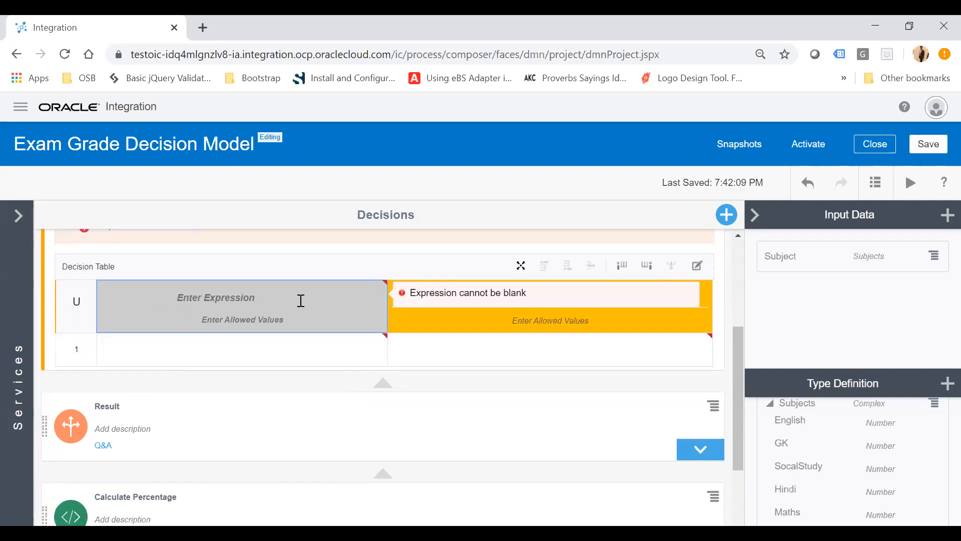
type("R")
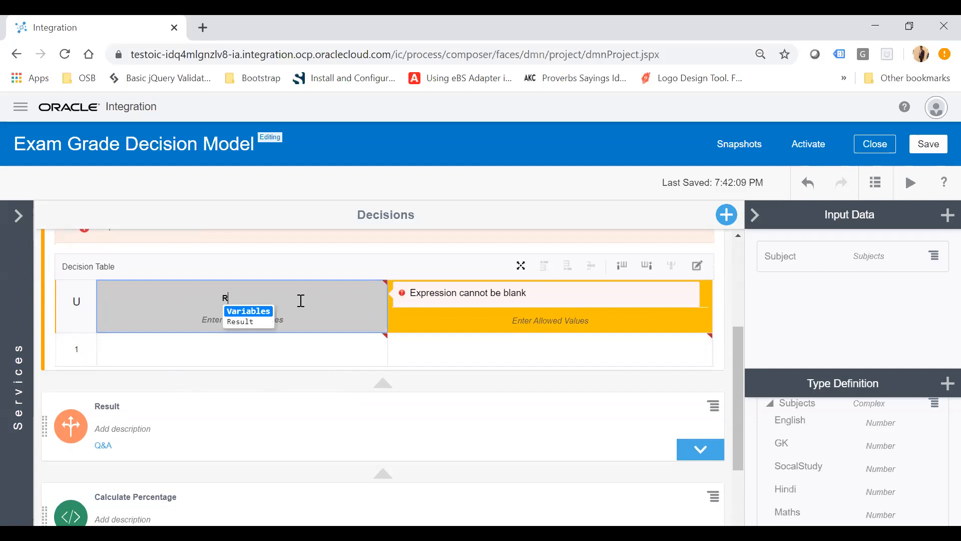
left_click(246, 323)
double_click(265, 321)
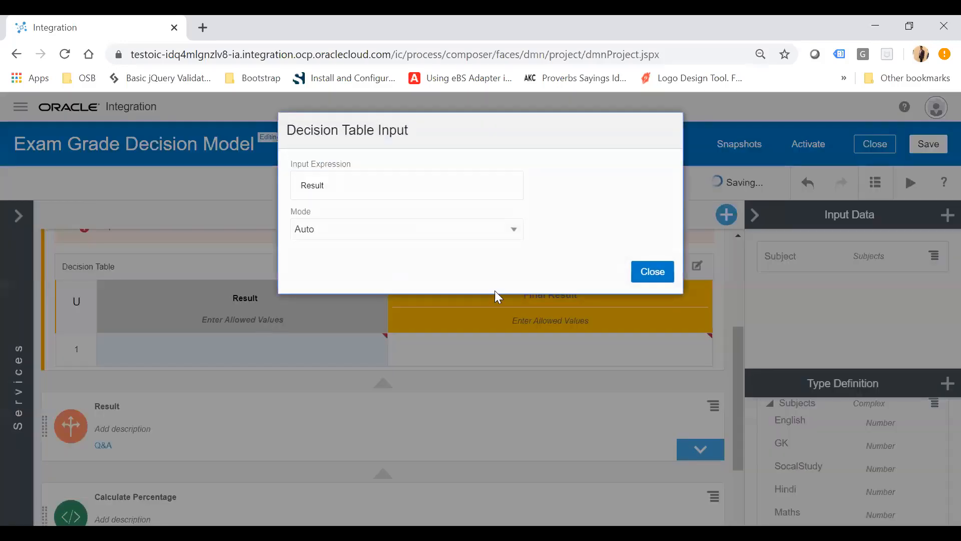
left_click(653, 272)
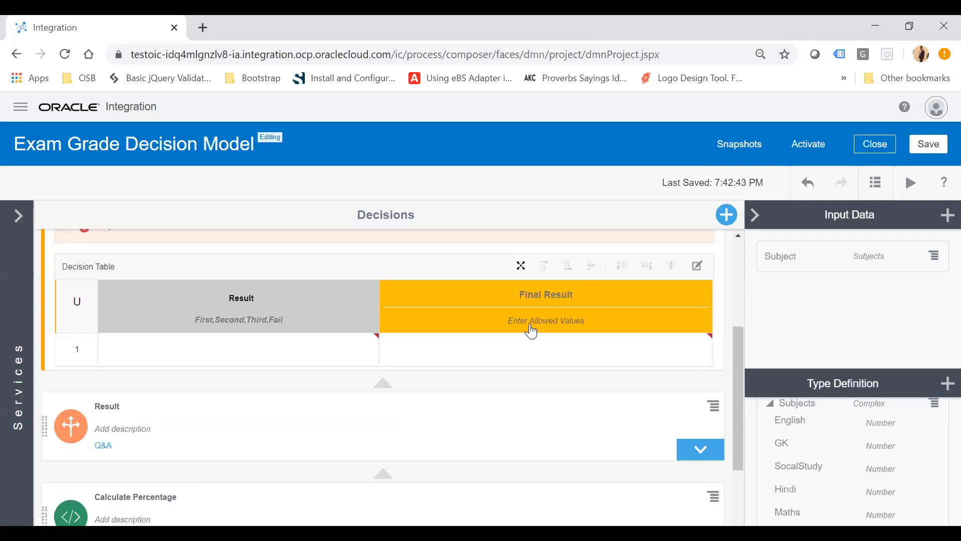
Configure the Final Result output column as Text with a list of values GradeA, GradeB, GradeC, GradeD.
double_click(550, 324)
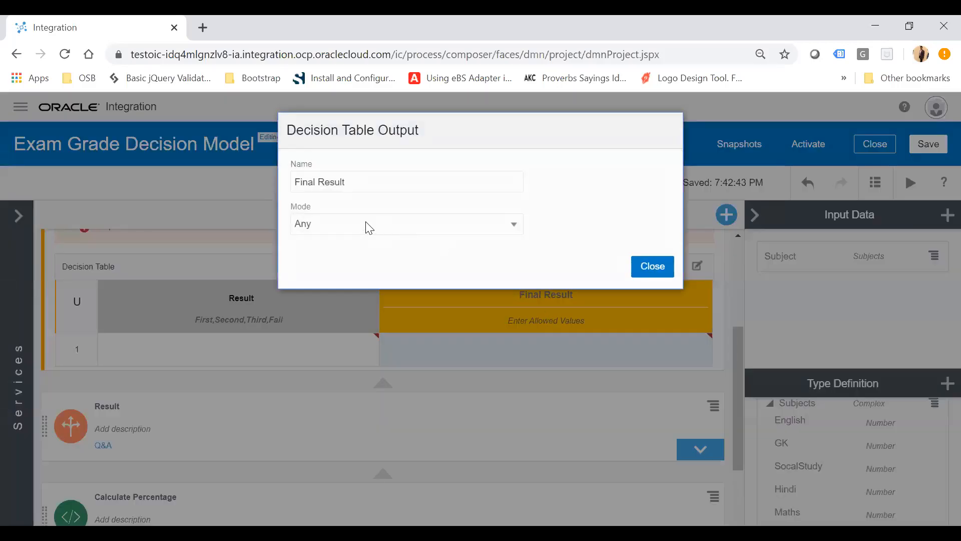
left_click(367, 226)
left_click(325, 269)
left_click(365, 271)
left_click(337, 306)
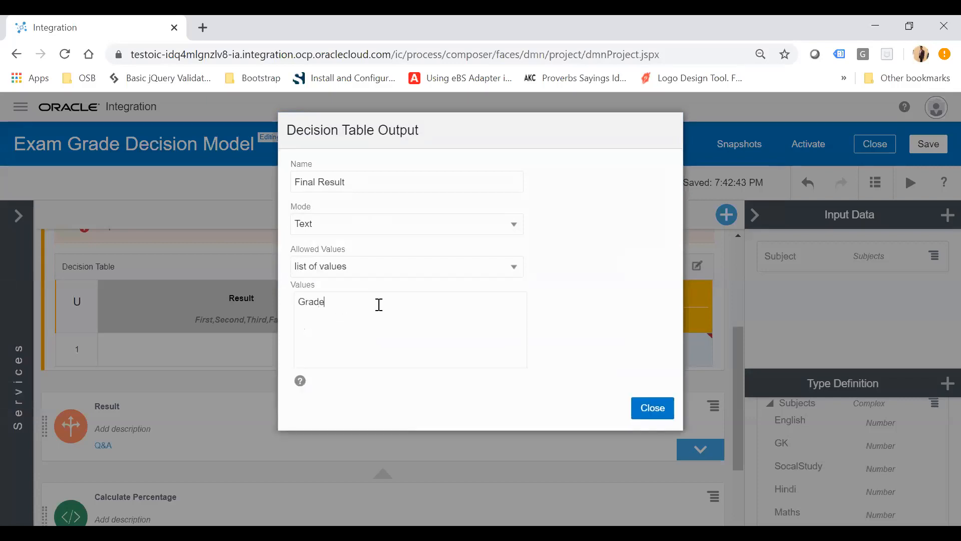
key("ctrl+a")
key("ctrl+c")
key("Right")
key("Return")
key("ctrl+v")
key("ctrl+v")
key("Return")
key("ctrl+v")
key("BackSpace")
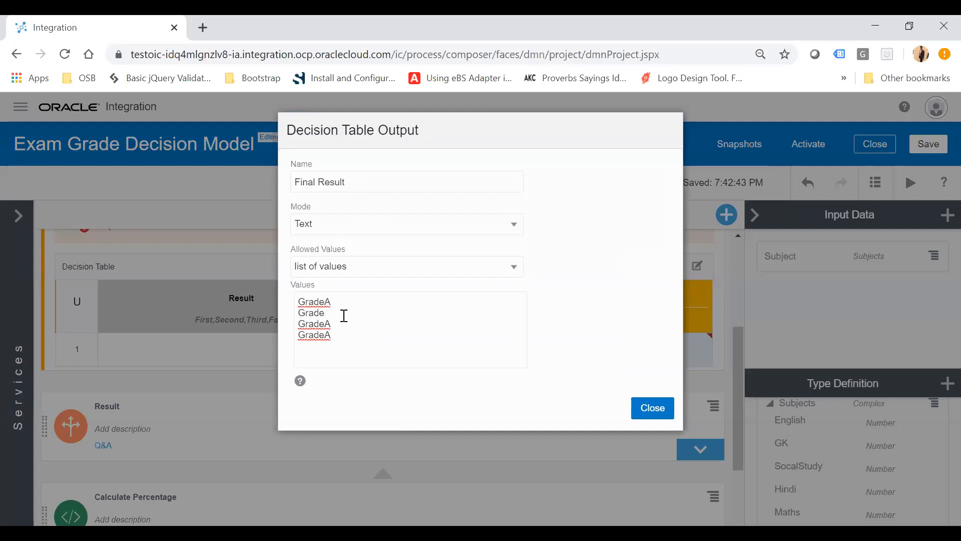
key("BackSpace")
key("BackSpace")
left_click(653, 409)
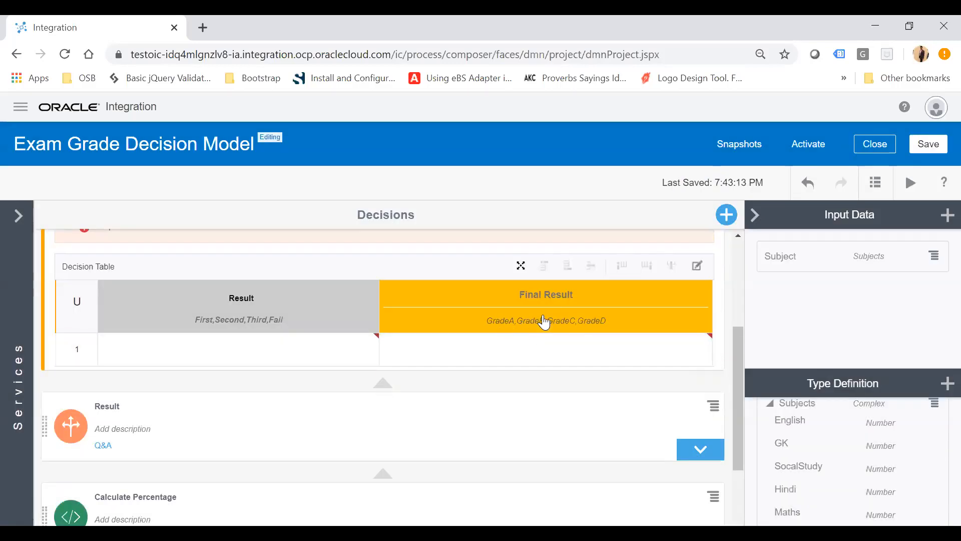
Fill the first rule with Result First and Final Result GradeA.
left_click(276, 347)
left_click(332, 346)
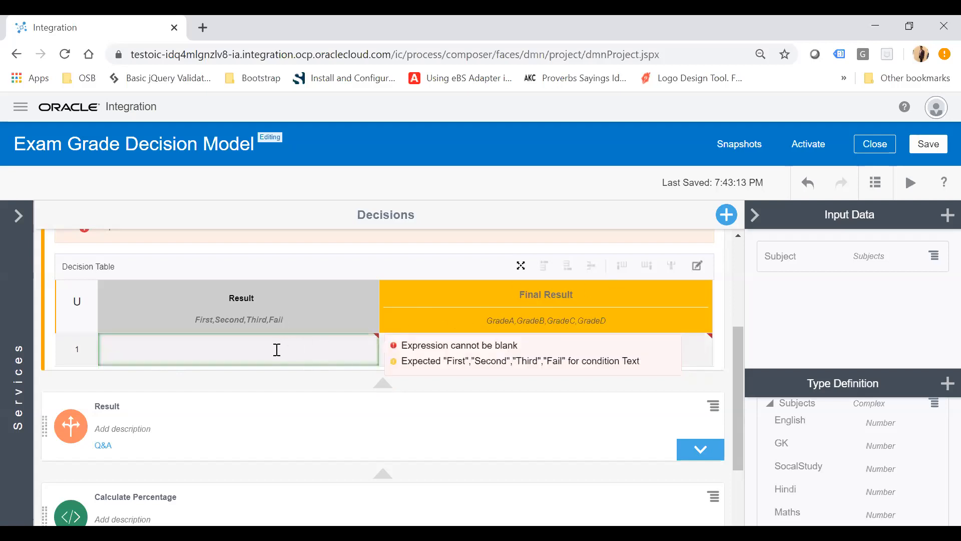
left_click(277, 350)
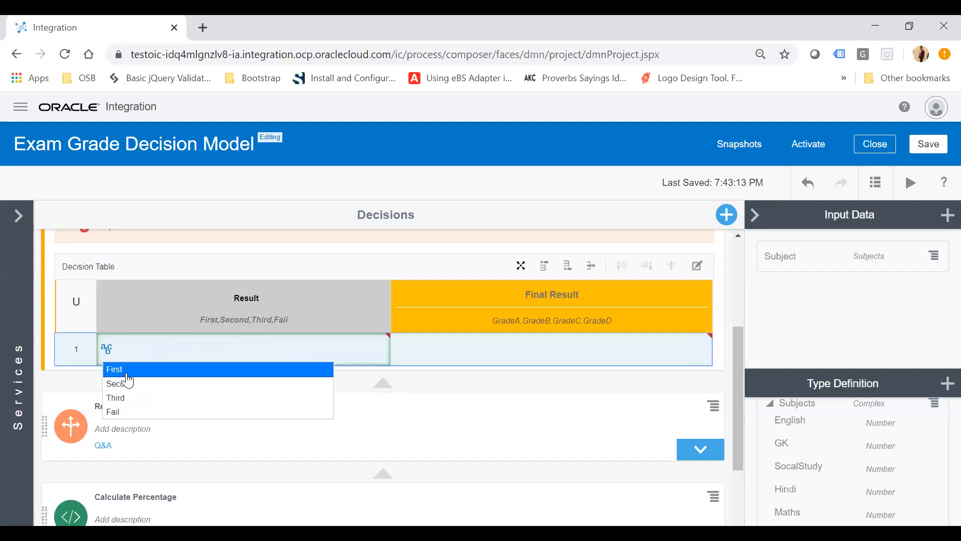
left_click(125, 373)
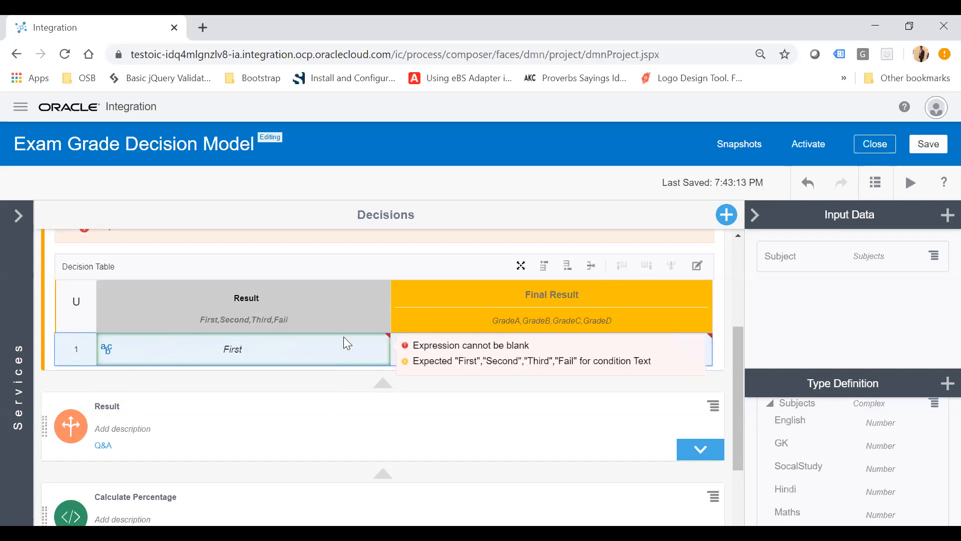
key("Tab")
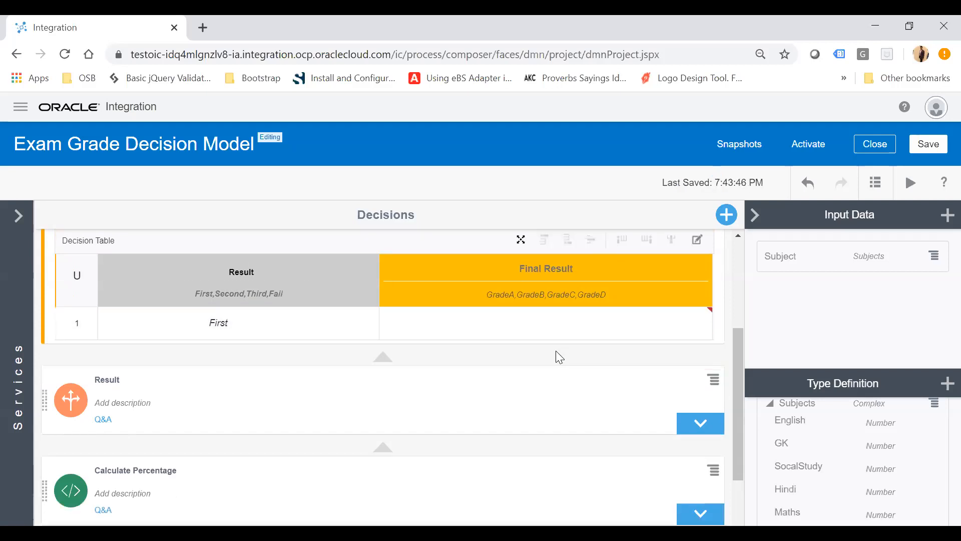
left_click(536, 324)
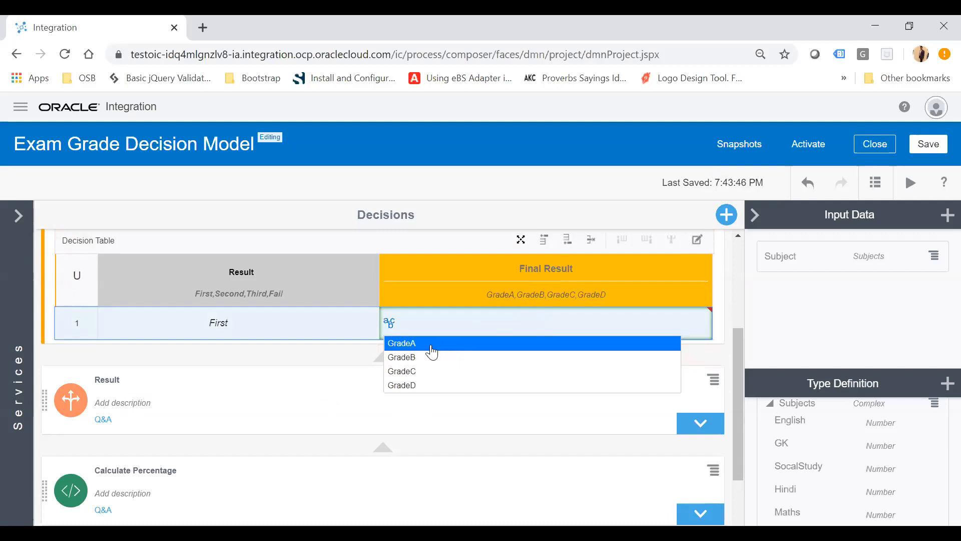
left_click(431, 348)
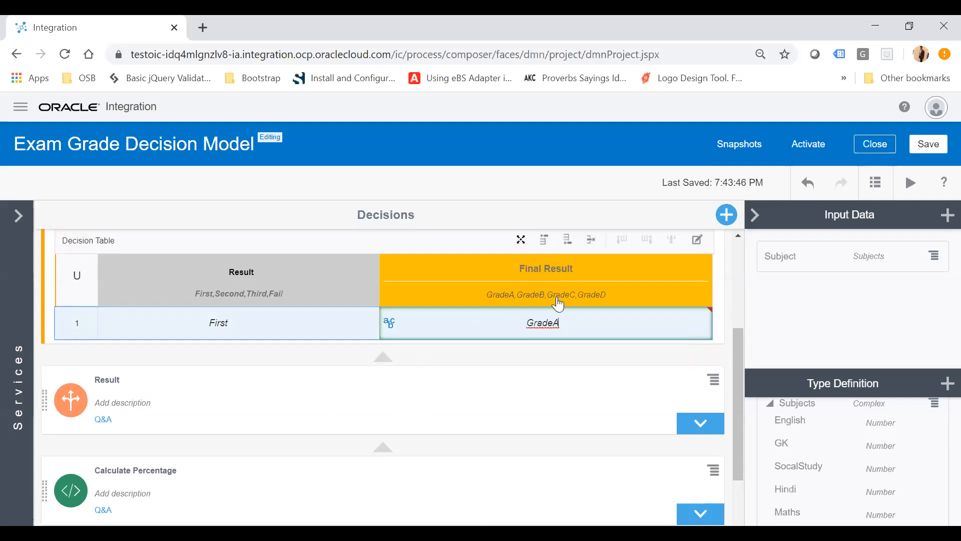
Add a second rule below the first with Result Second and Final Result GradeB.
left_click(307, 320)
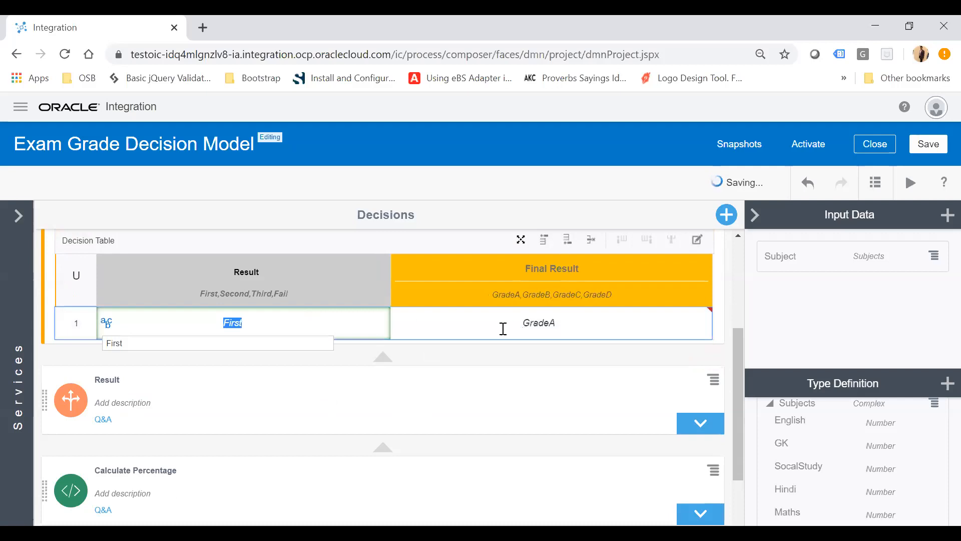
left_click(324, 328)
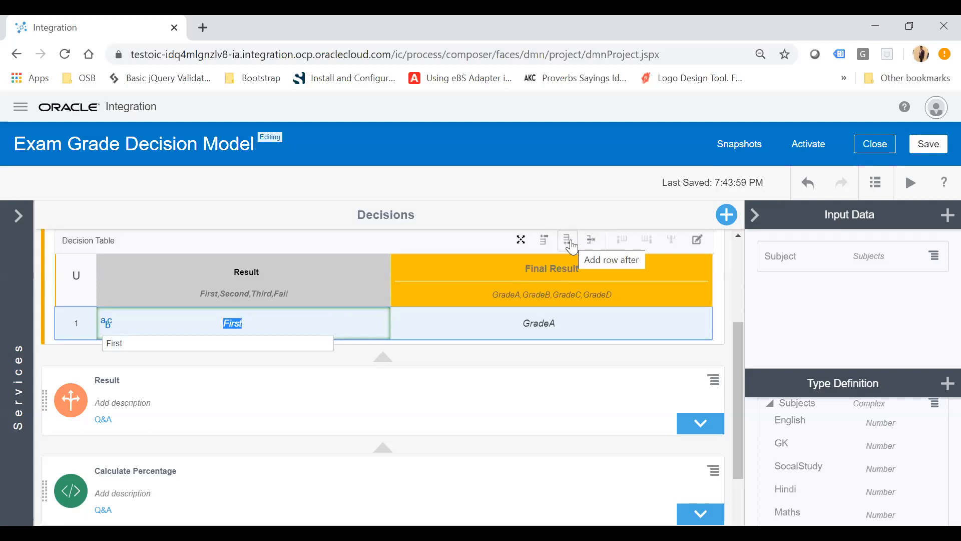
left_click(568, 240)
left_click(258, 361)
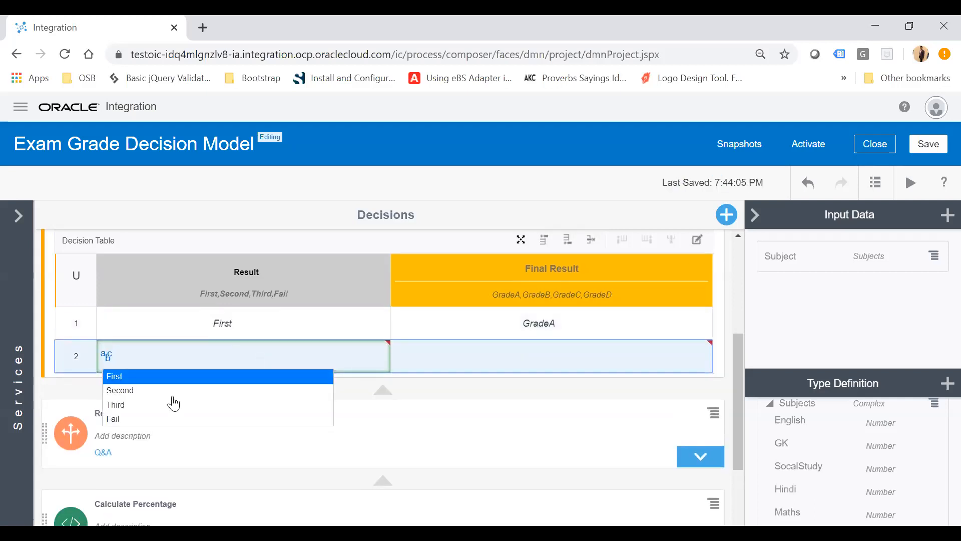
left_click(165, 390)
left_click(531, 355)
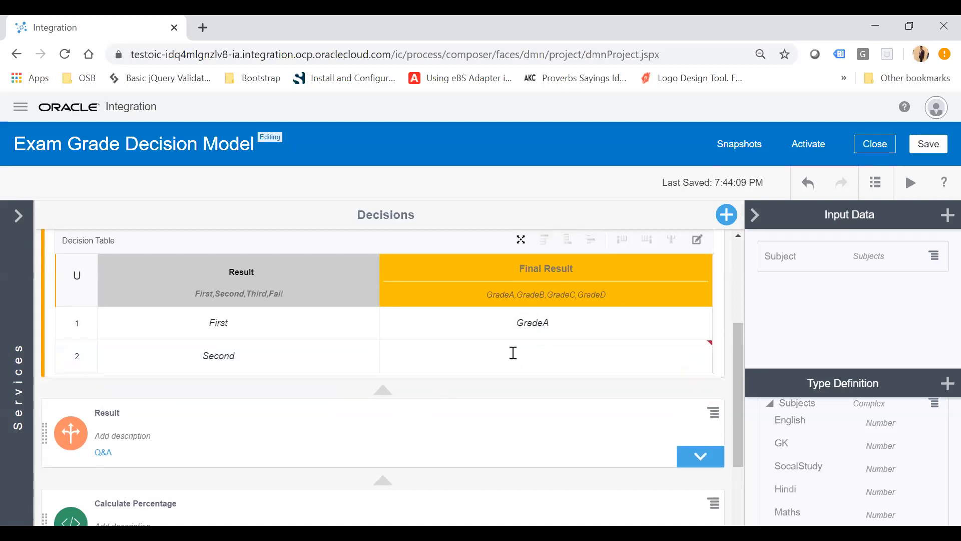
left_click(513, 352)
left_click(440, 391)
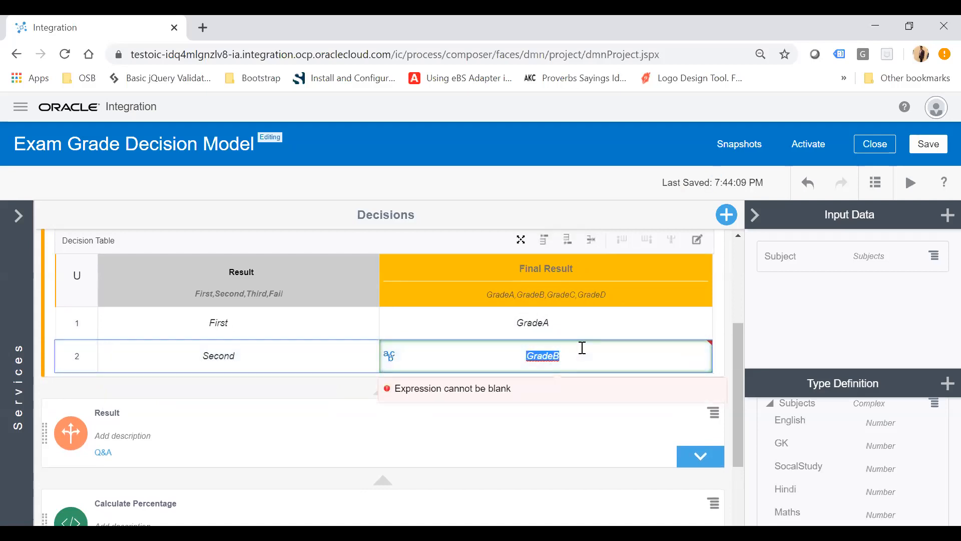
left_click(567, 240)
left_click(272, 386)
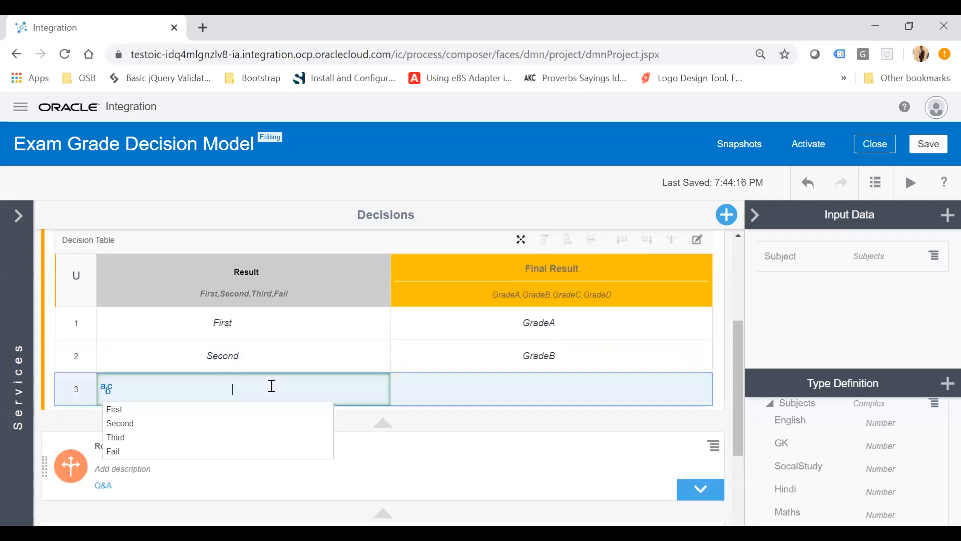
left_click(152, 438)
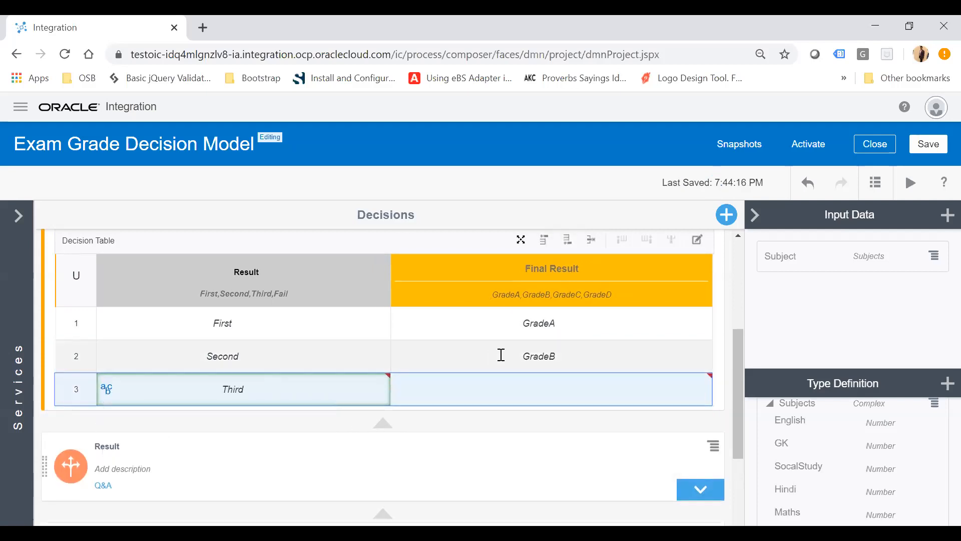
left_click(543, 385)
left_click(539, 393)
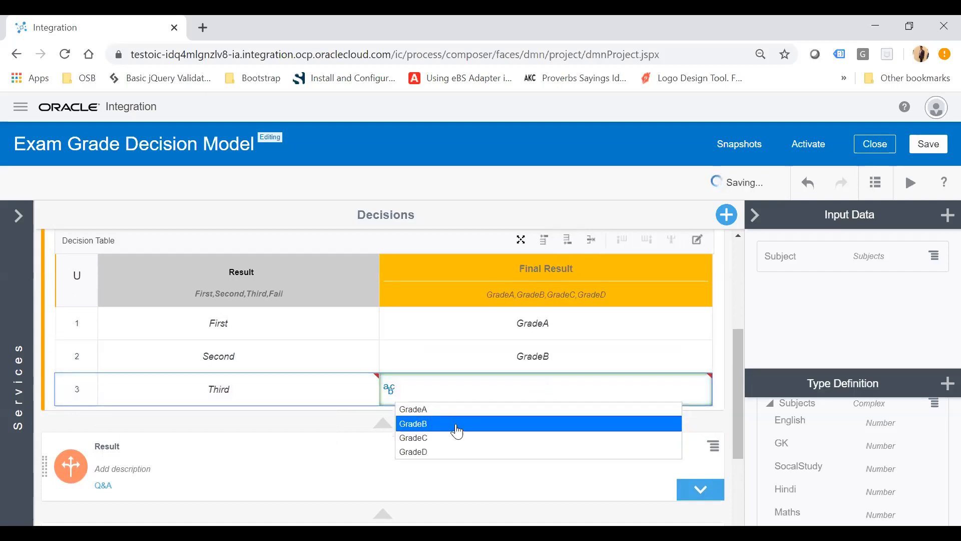
left_click(437, 443)
left_click(532, 390)
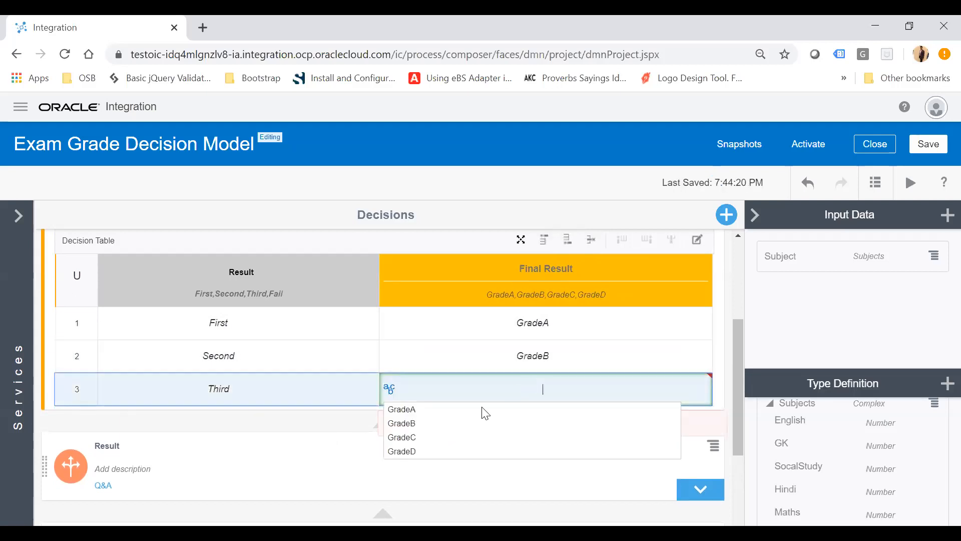
left_click(421, 436)
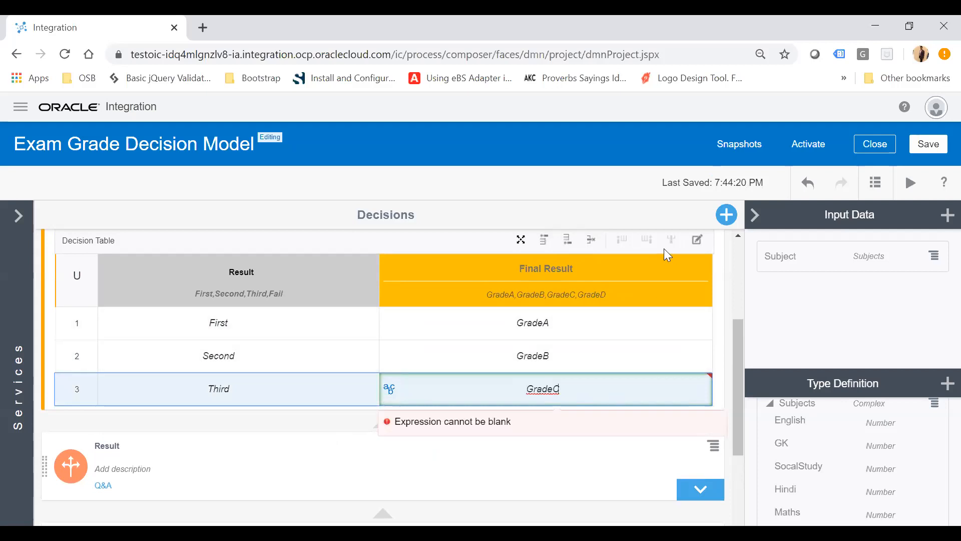
left_click(593, 246)
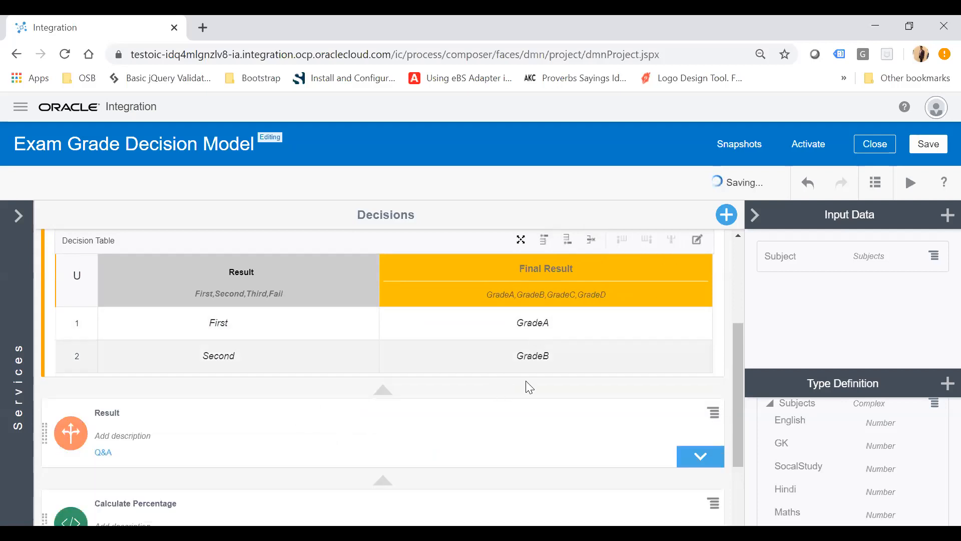
Add a third rule after the Second row with Result Third and Final Result GradeC.
left_click(565, 355)
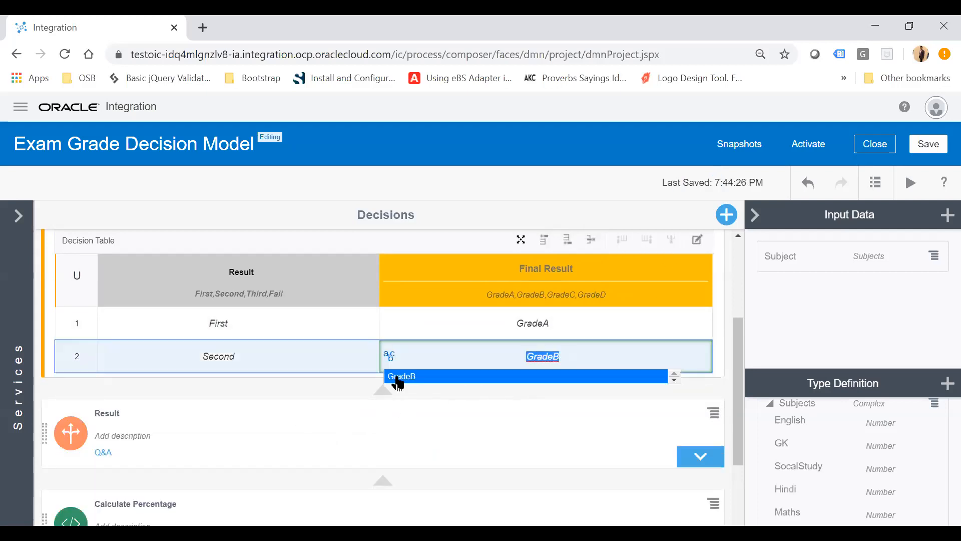
left_click(313, 365)
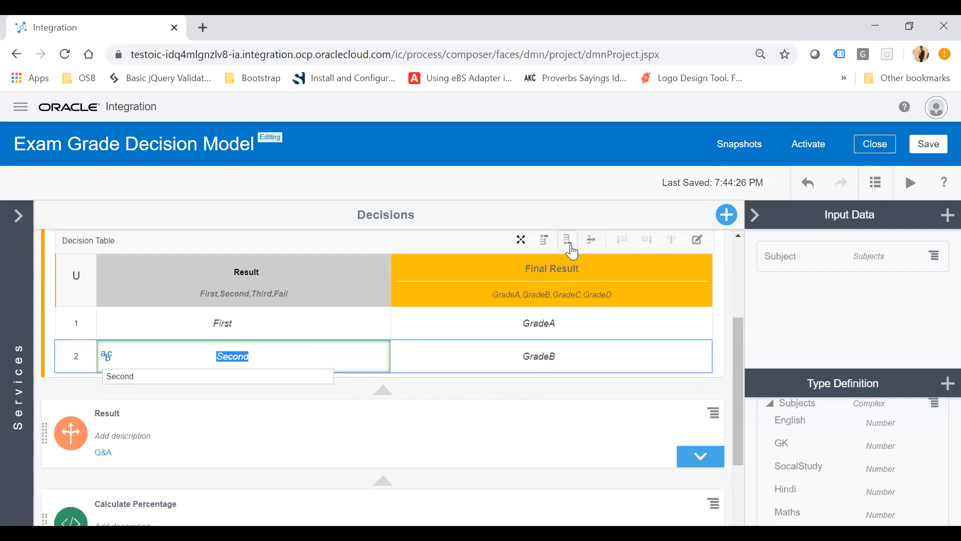
left_click(569, 247)
left_click(254, 393)
left_click(235, 386)
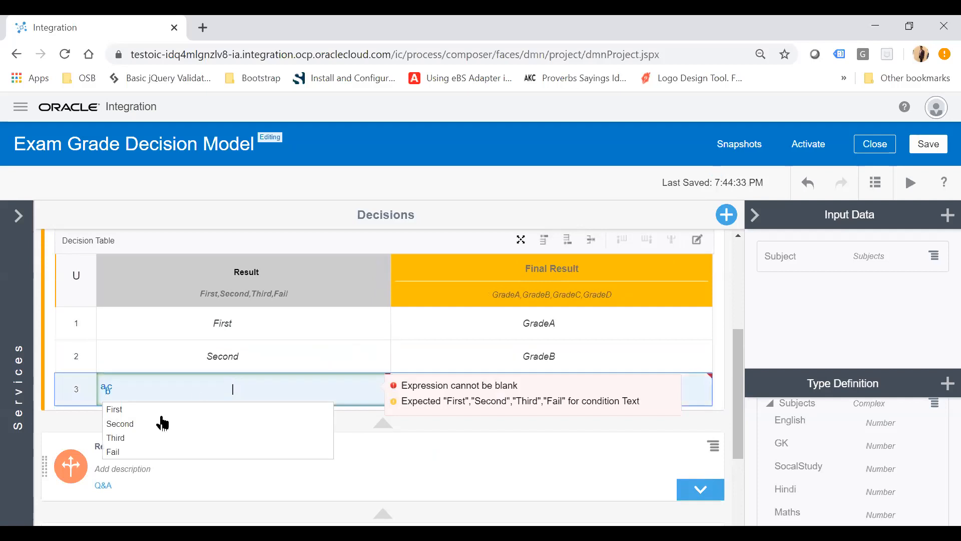
left_click(138, 438)
left_click(464, 385)
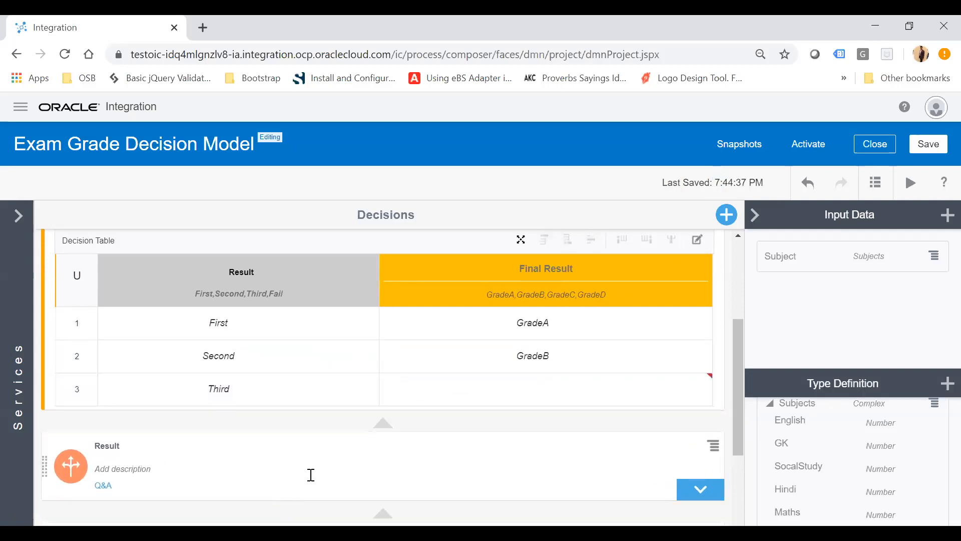
left_click(508, 386)
left_click(437, 437)
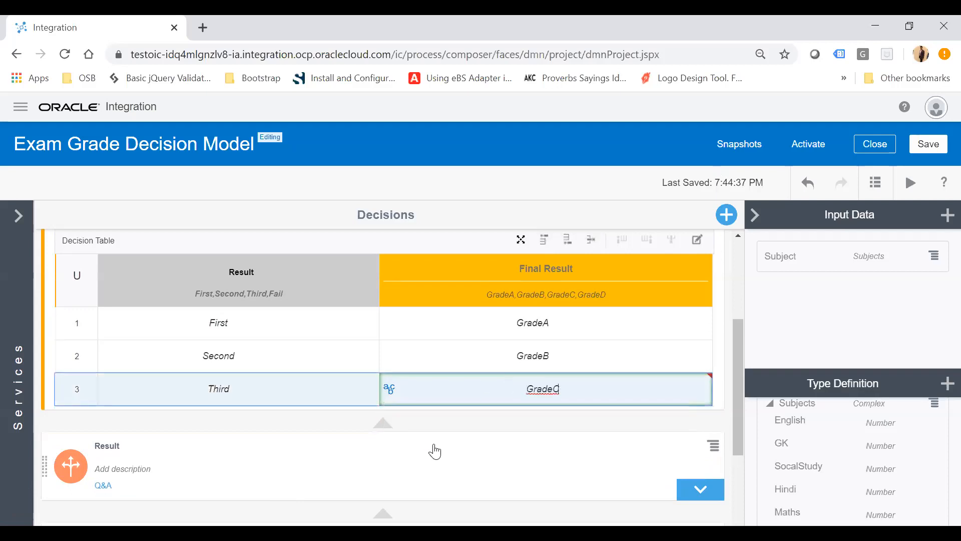
Add a fourth rule after the Third row with Result Fail and Final Result GradeD.
double_click(625, 391)
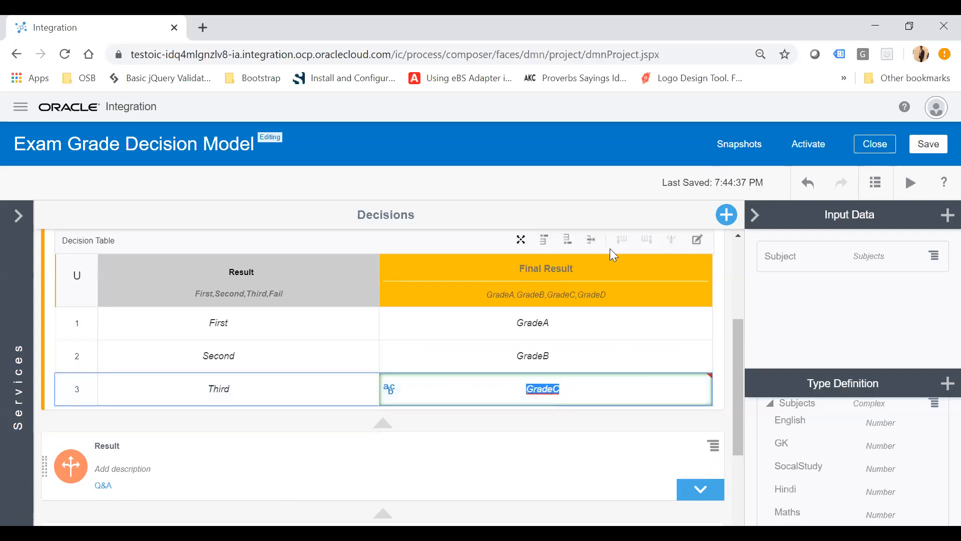
left_click(568, 242)
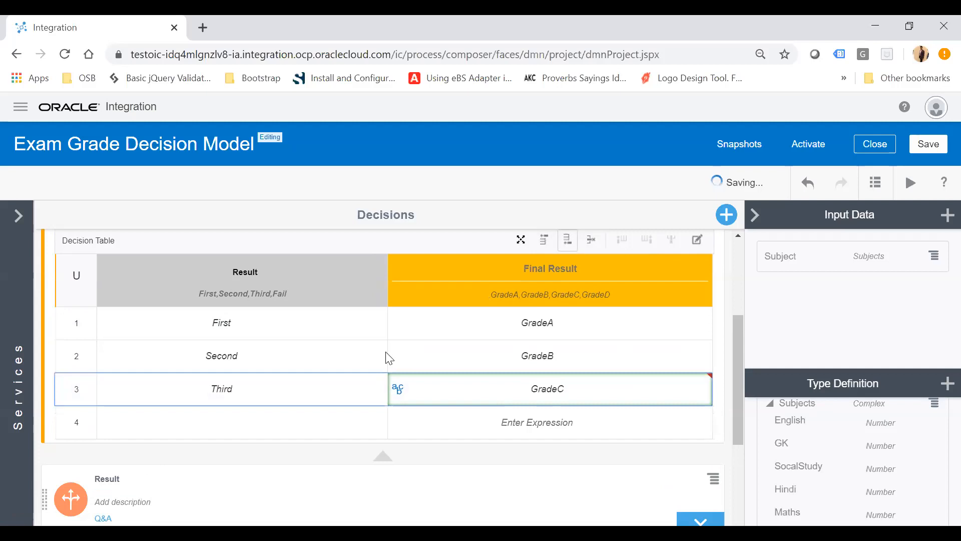
left_click(254, 427)
left_click(160, 484)
left_click(393, 420)
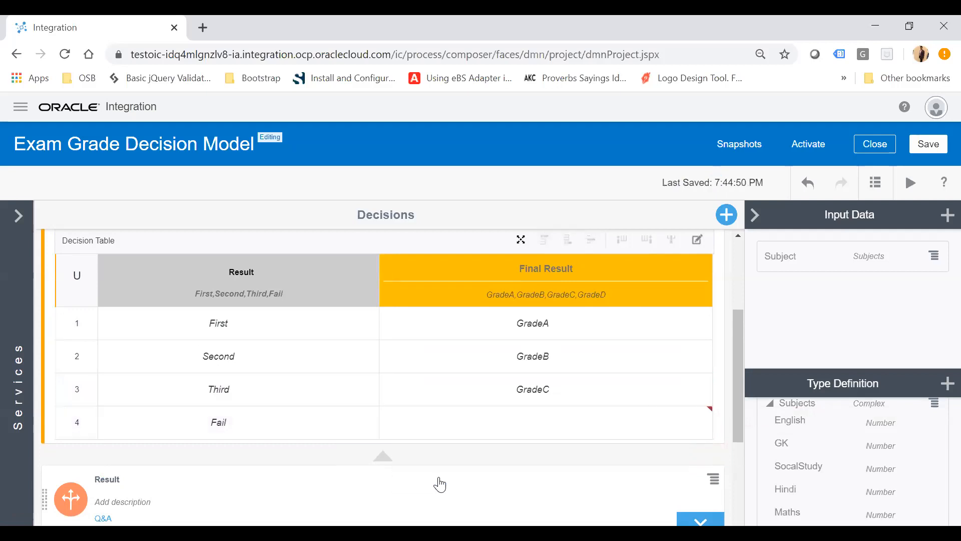
left_click(515, 428)
left_click(427, 485)
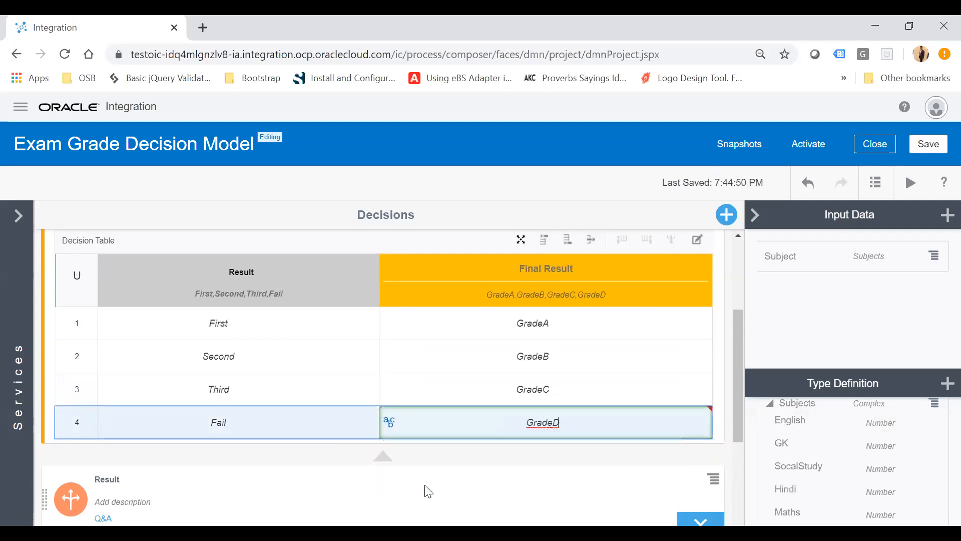
Collapse the Final Result decision table.
left_click(615, 390)
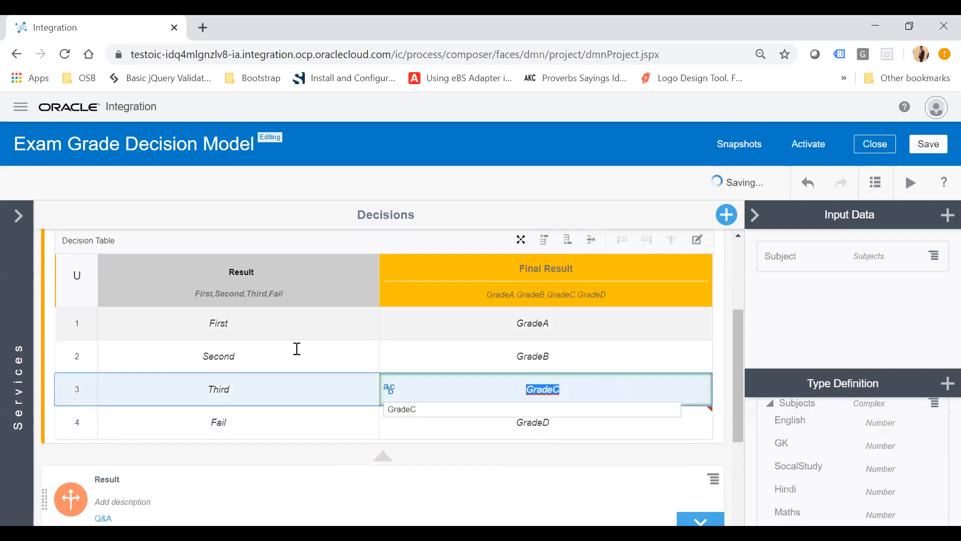
scroll(297, 349, "up", 2)
scroll(297, 349, "down", 1)
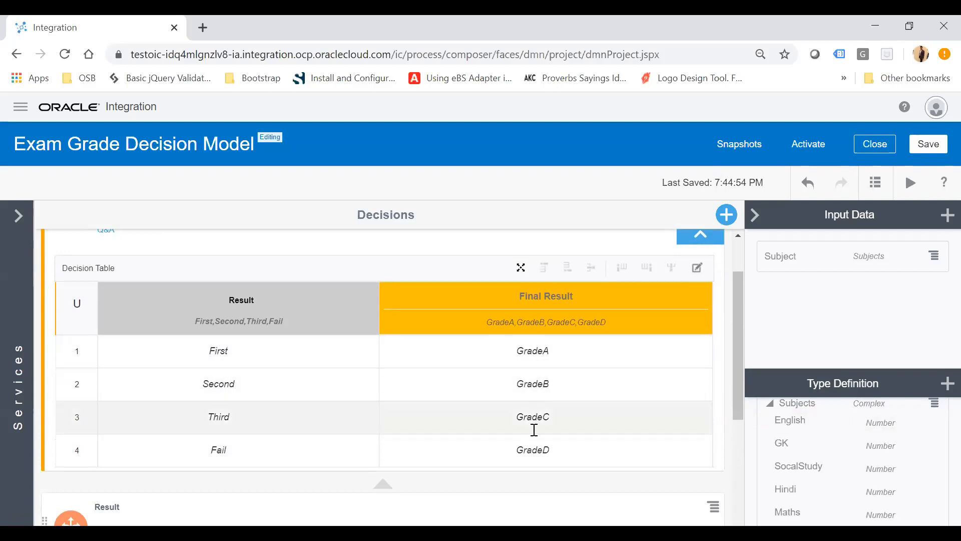
scroll(461, 420, "up", 1)
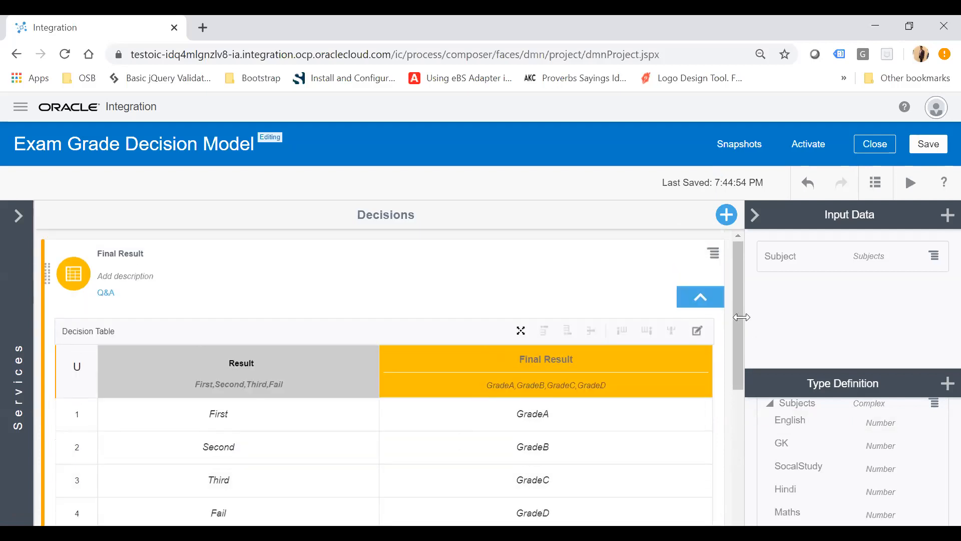
left_click(717, 297)
scroll(497, 354, "down", 1)
scroll(497, 354, "up", 1)
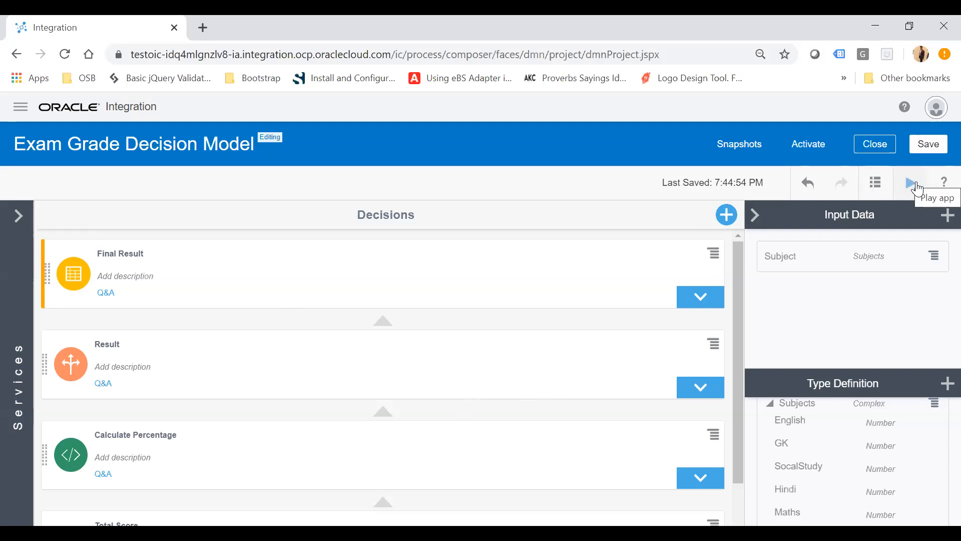
Test the decision model with English 33, GK 32, SocalStudy 33, Hindi 33 and Maths 33.
left_click(913, 191)
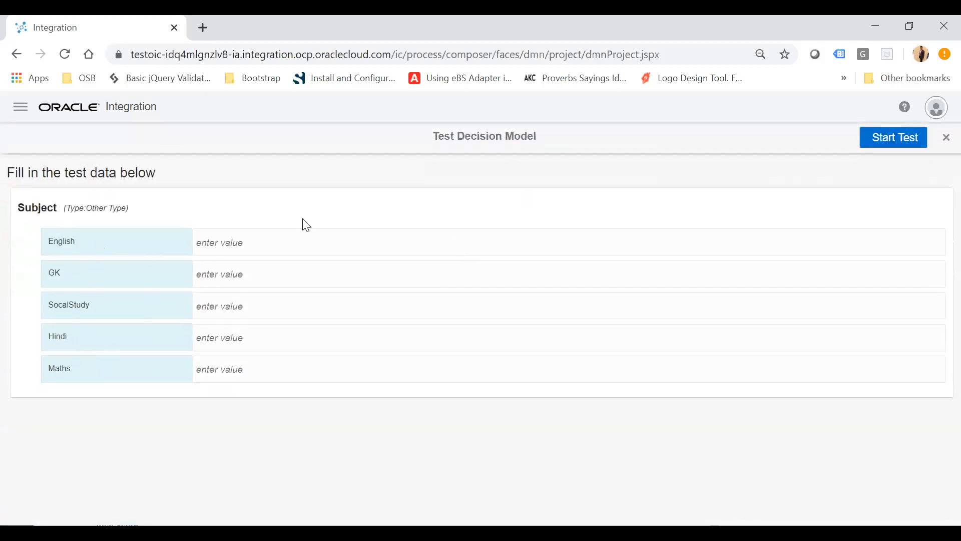
left_click(255, 240)
type("33")
type("32")
key("Tab")
type("333")
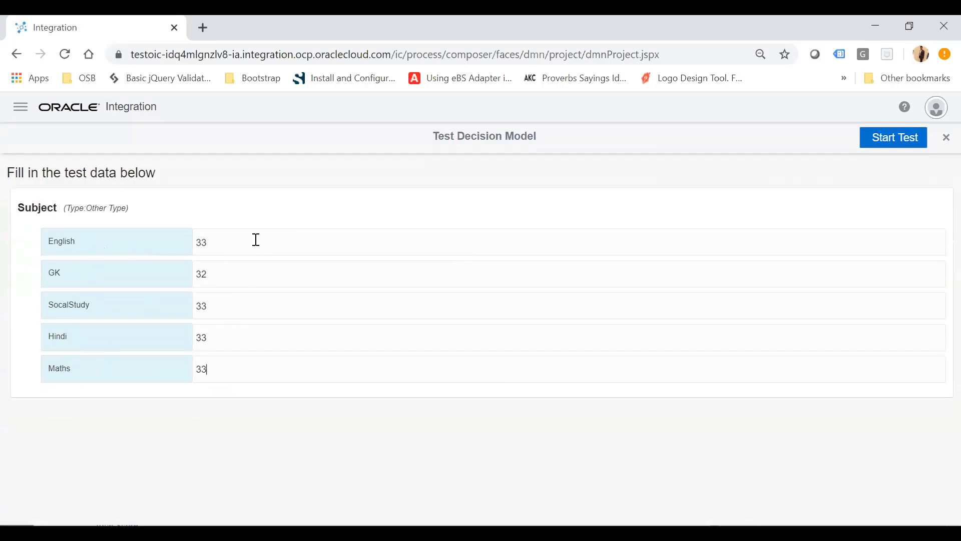
left_click(899, 145)
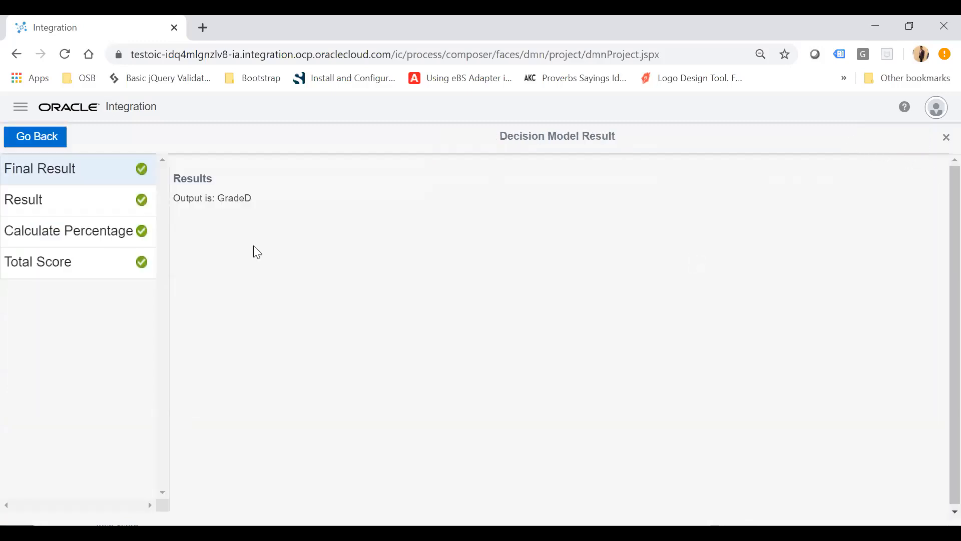
Review the test outputs of Final Result, Result, Calculate Percentage and Total Score.
double_click(240, 200)
left_click(33, 199)
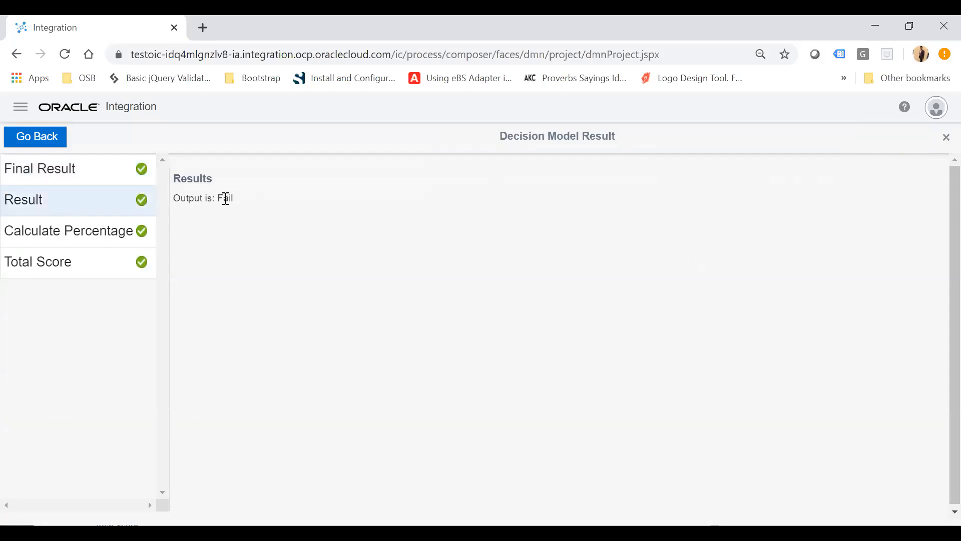
left_click(60, 233)
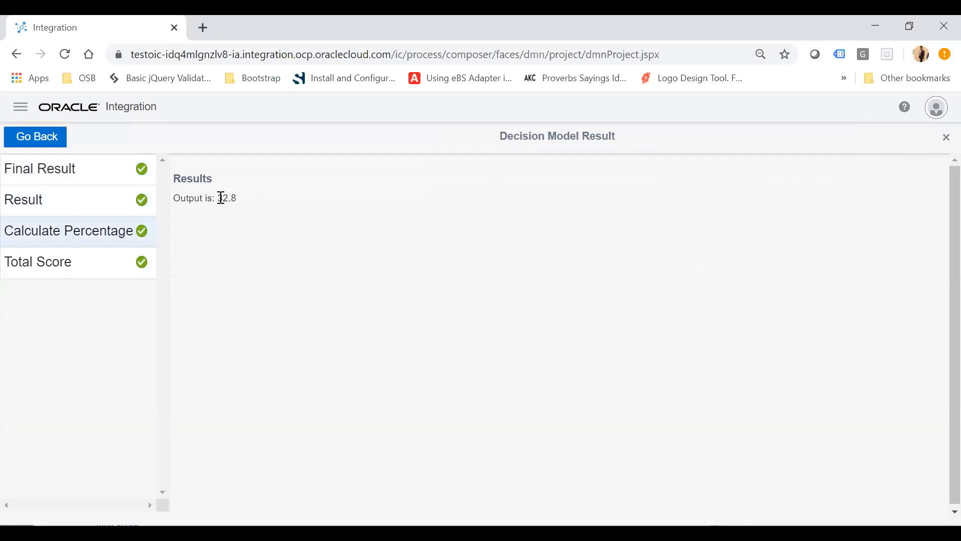
left_click(49, 261)
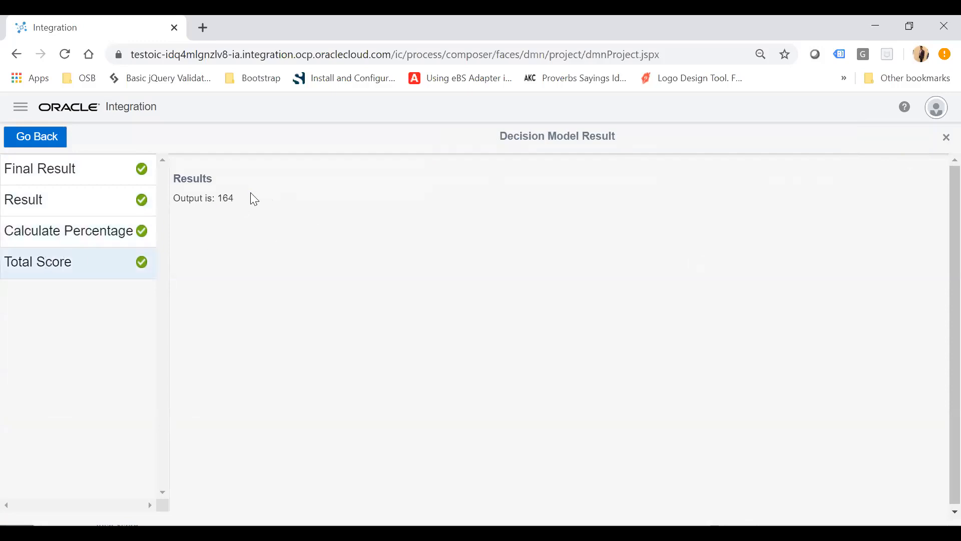
left_click_drag(218, 199, 251, 206)
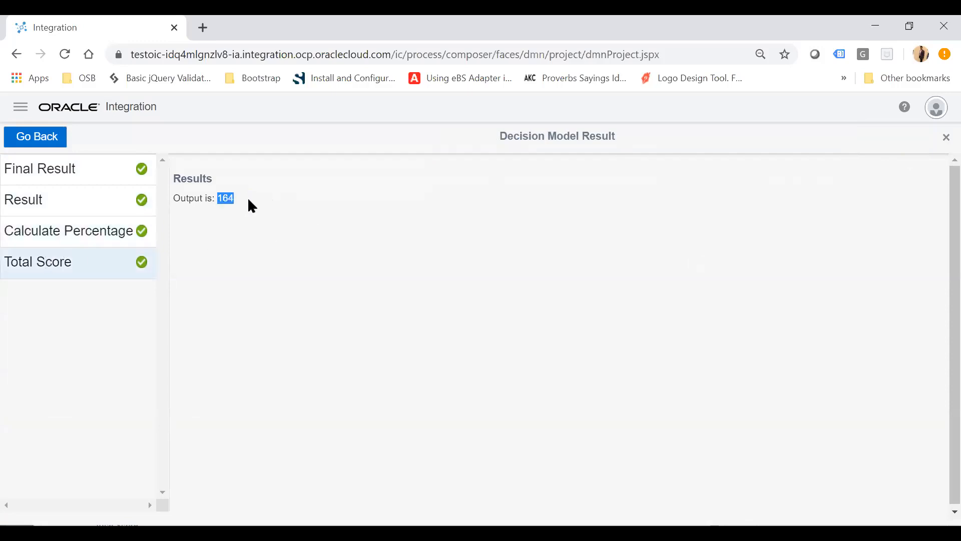
Return to the test data, set GK to 56, and run the test again.
left_click(35, 143)
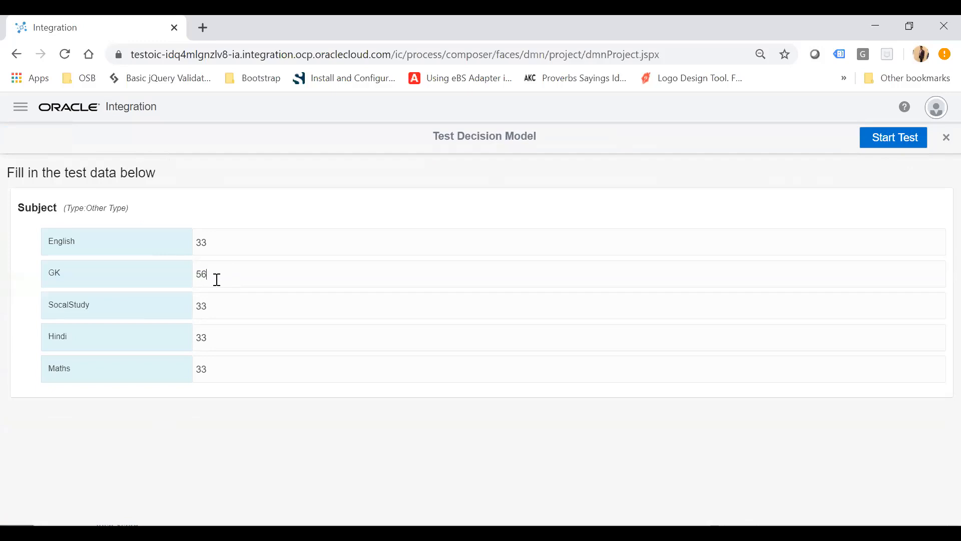
double_click(224, 348)
type("60")
left_click(900, 140)
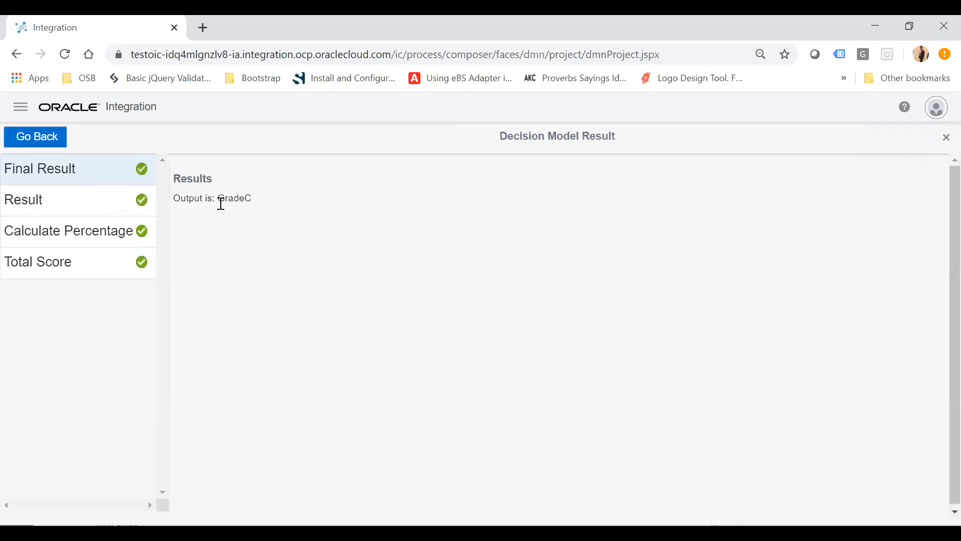
Review each decision's output for the new test, then return to the test data.
double_click(240, 200)
left_click(75, 198)
left_click(87, 225)
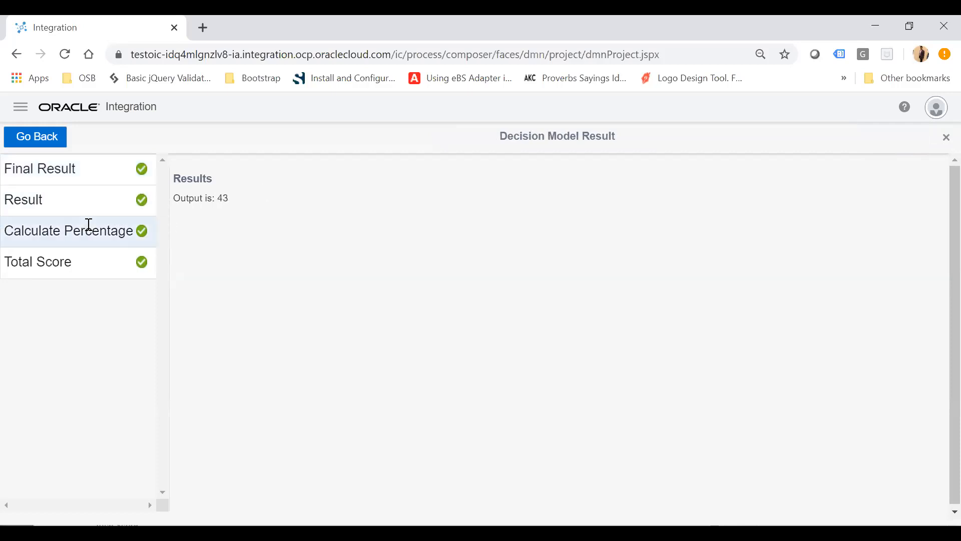
left_click(96, 270)
left_click(45, 145)
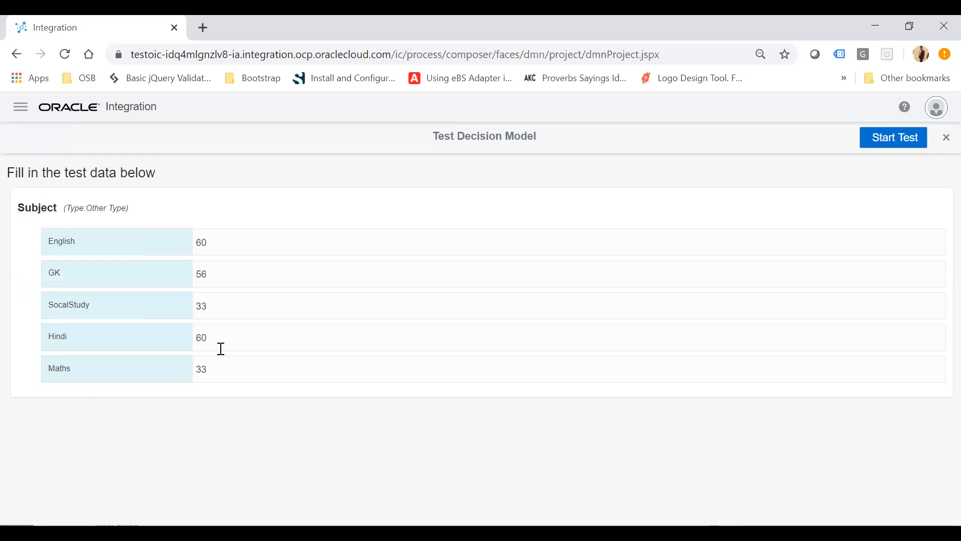
Set Maths to 60 and SocalStudy to 70 in the test data, then run the test again.
double_click(230, 369)
type("60")
double_click(221, 305)
type("70")
double_click(233, 301)
double_click(233, 268)
left_click(896, 142)
Review the outputs of Final Result, Calculate Percentage and Total Score, then return to the test data.
double_click(237, 201)
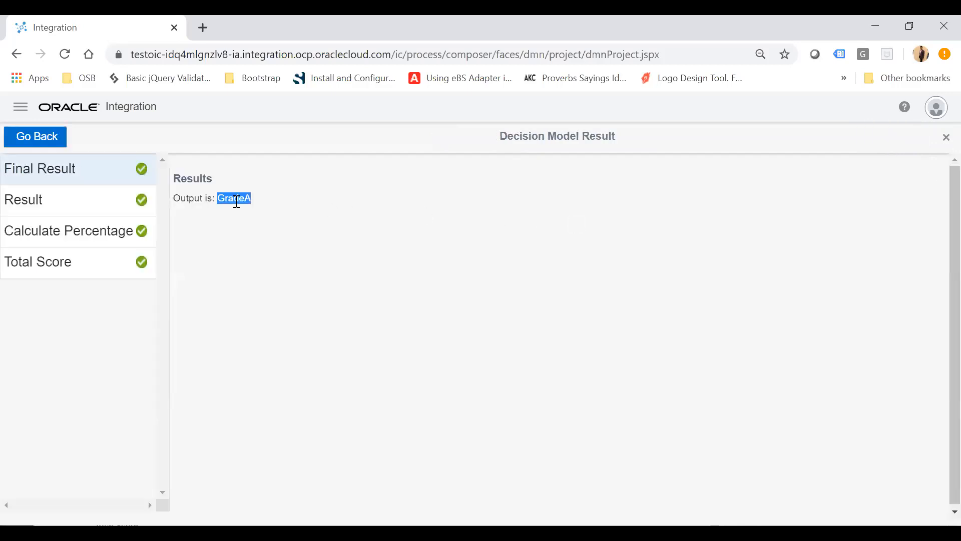
left_click(83, 203)
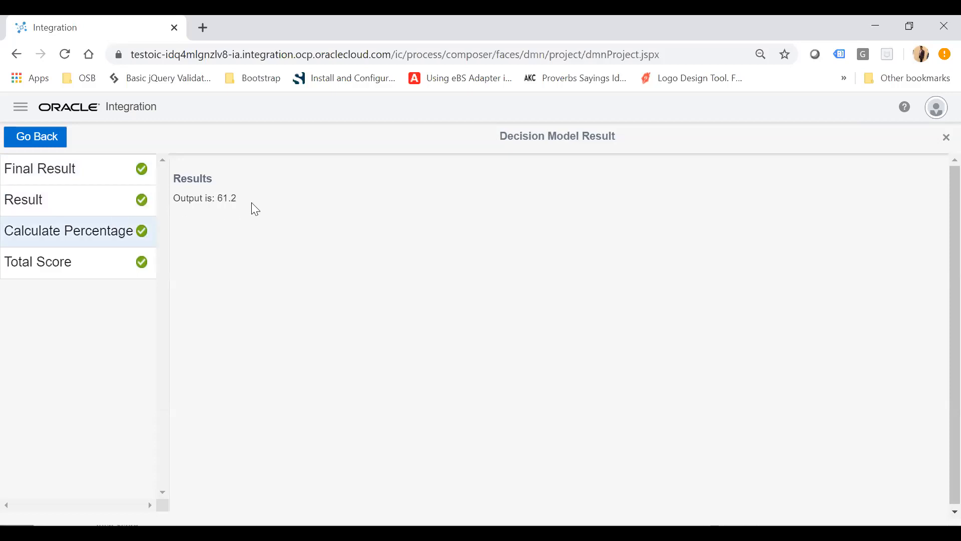
left_click(83, 265)
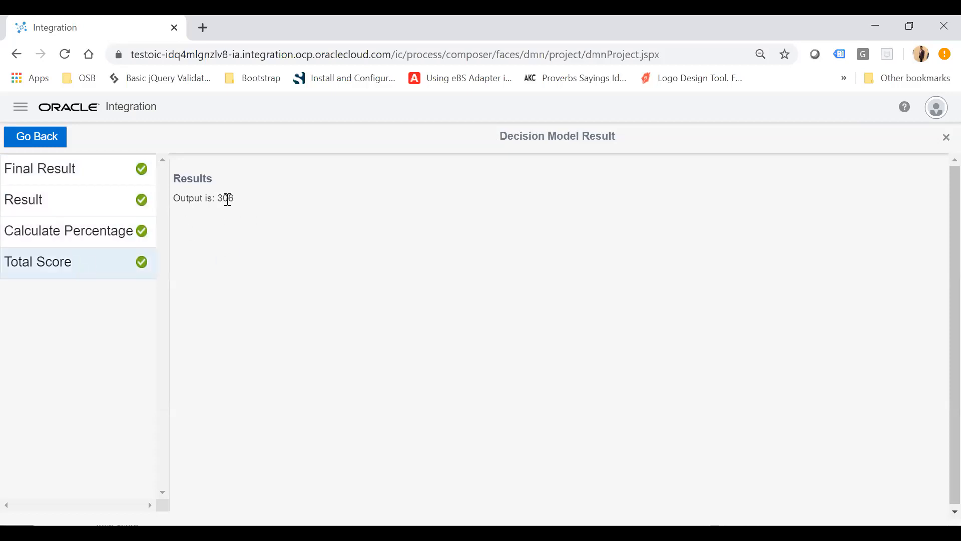
left_click(42, 138)
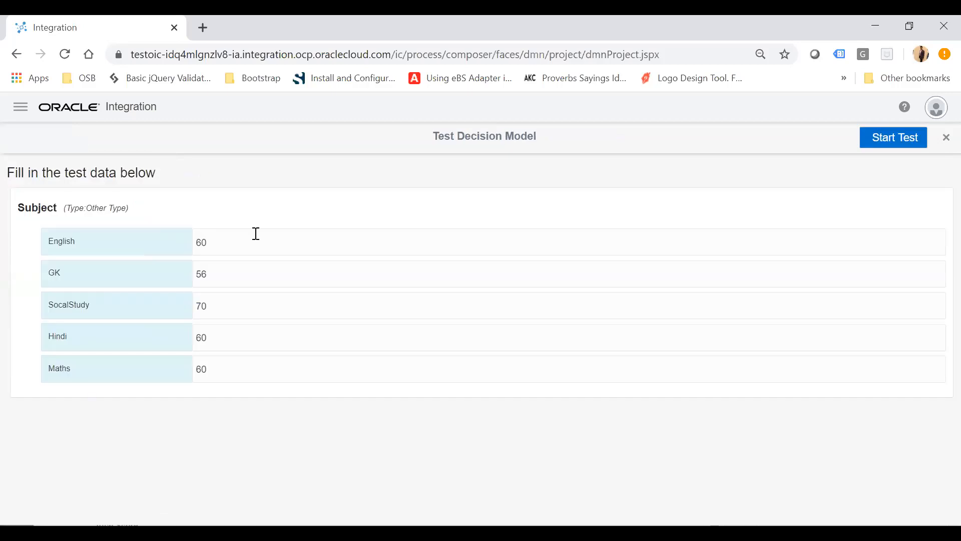
Close the test and add a new decision service named ExamGradeService.
left_click(943, 144)
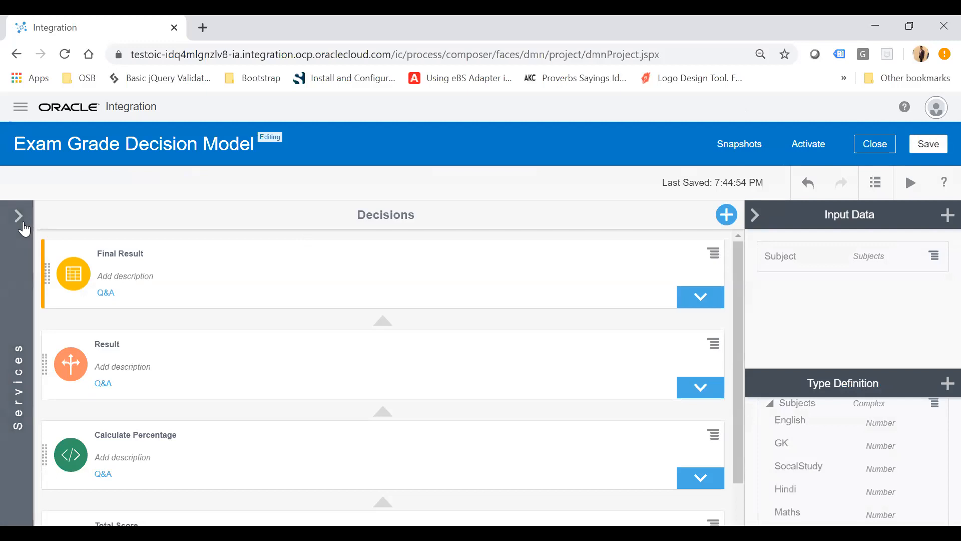
left_click(20, 220)
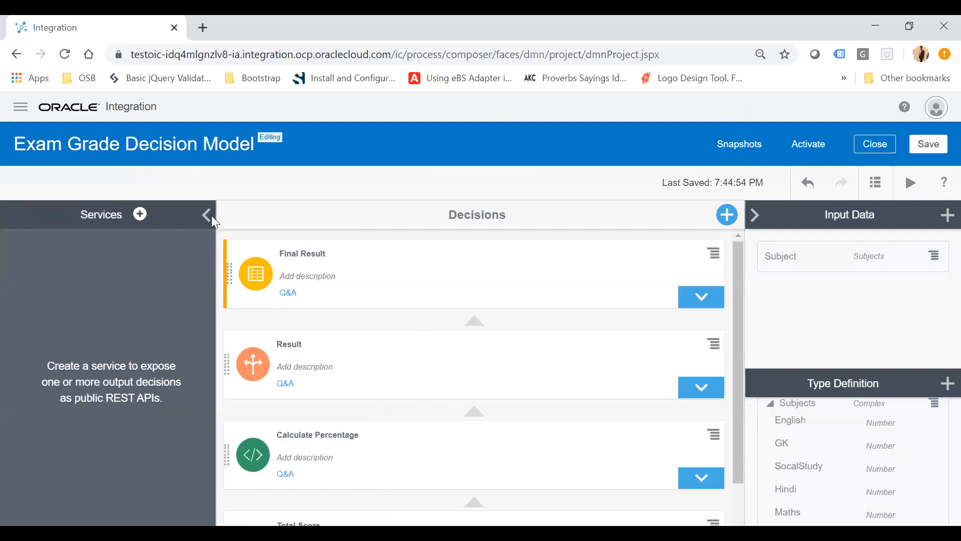
left_click(140, 215)
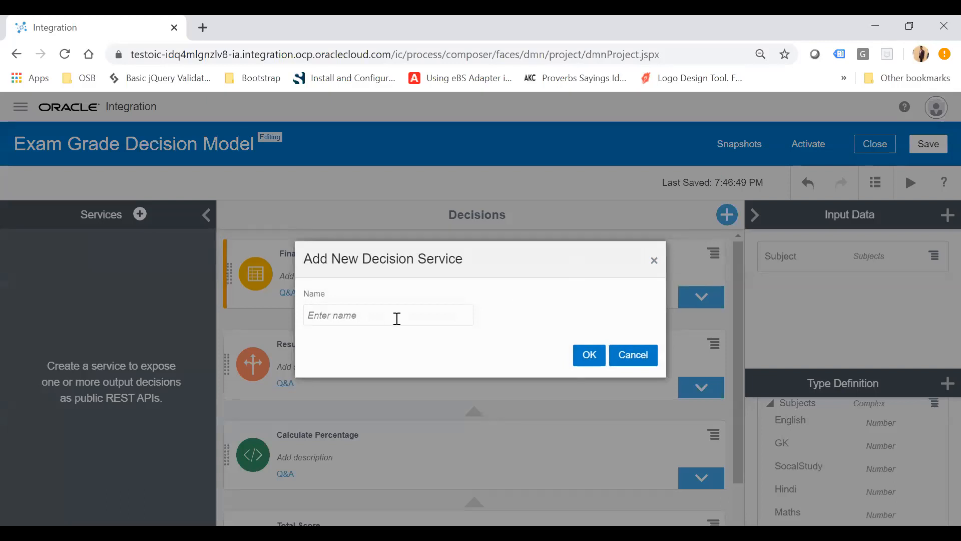
type("Ex")
type("amGradeService")
left_click(593, 357)
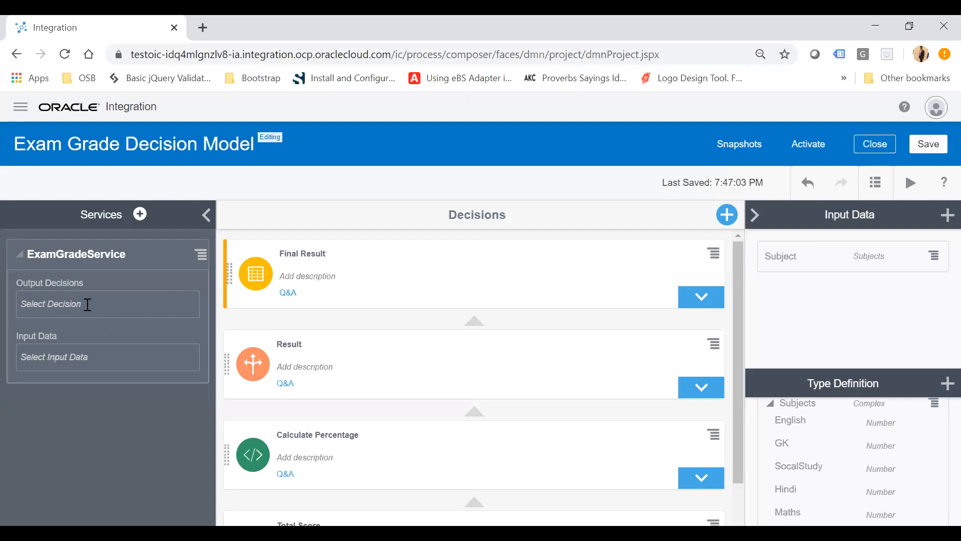
Set the service's output decision to Final Result and its input data to Subject.
left_click(88, 303)
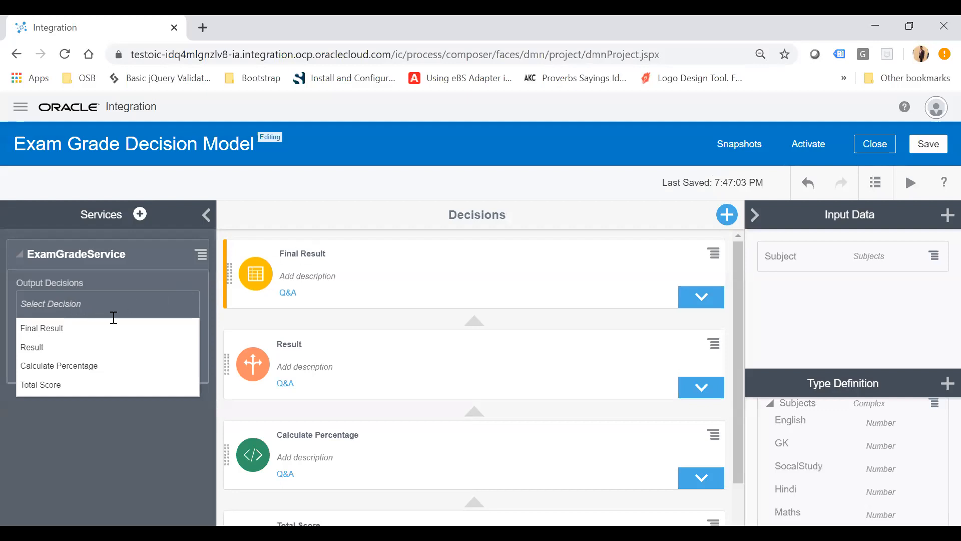
left_click(64, 336)
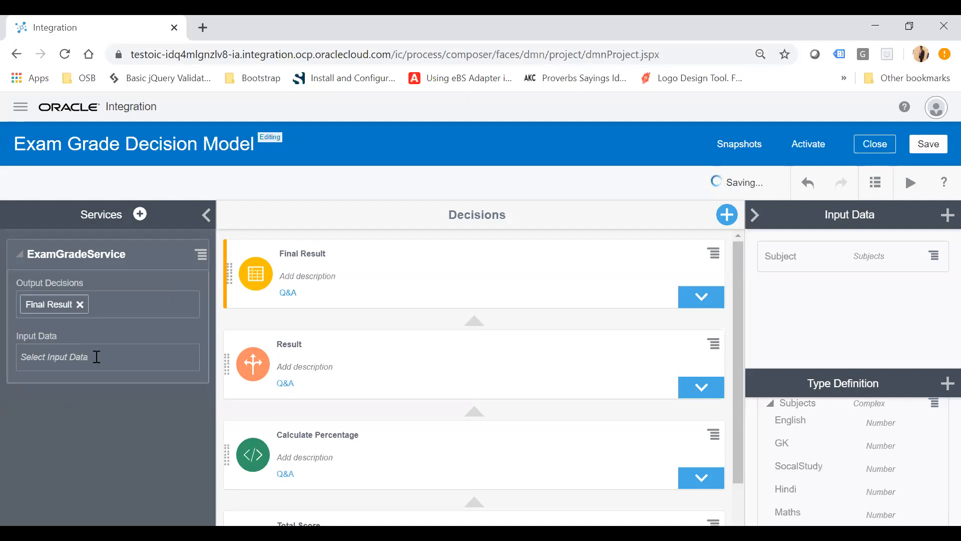
left_click(73, 388)
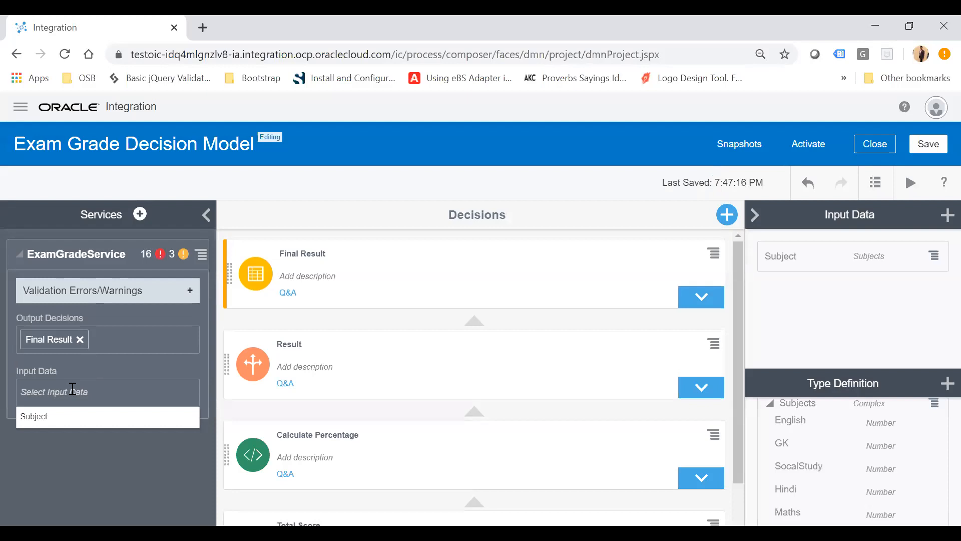
left_click(49, 422)
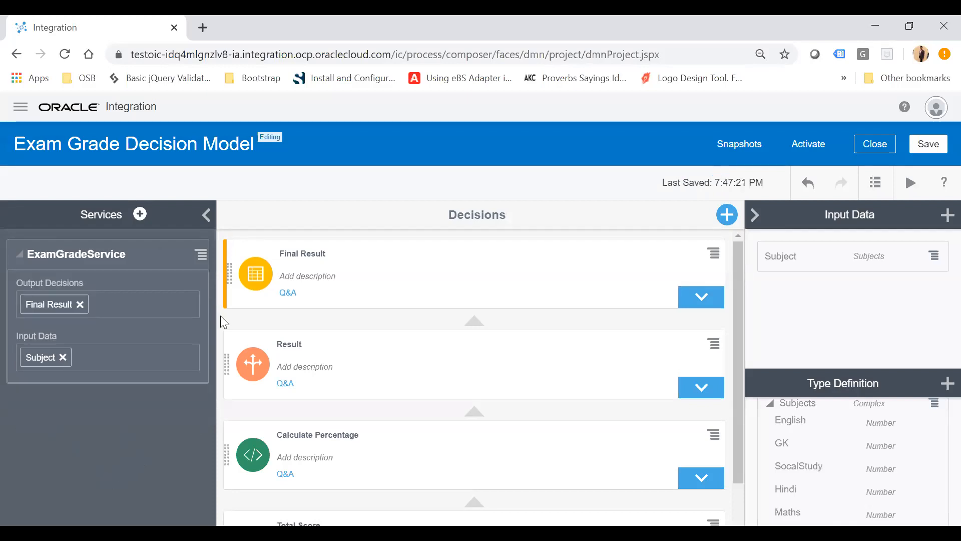
left_click(288, 293)
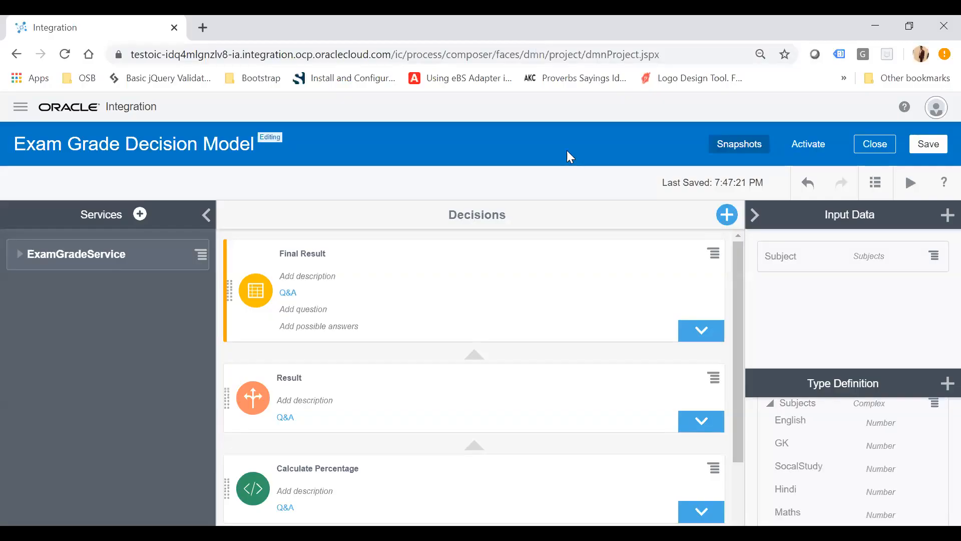
Create a snapshot of the model named Exam Grade Decision Model-s1.
left_click(749, 150)
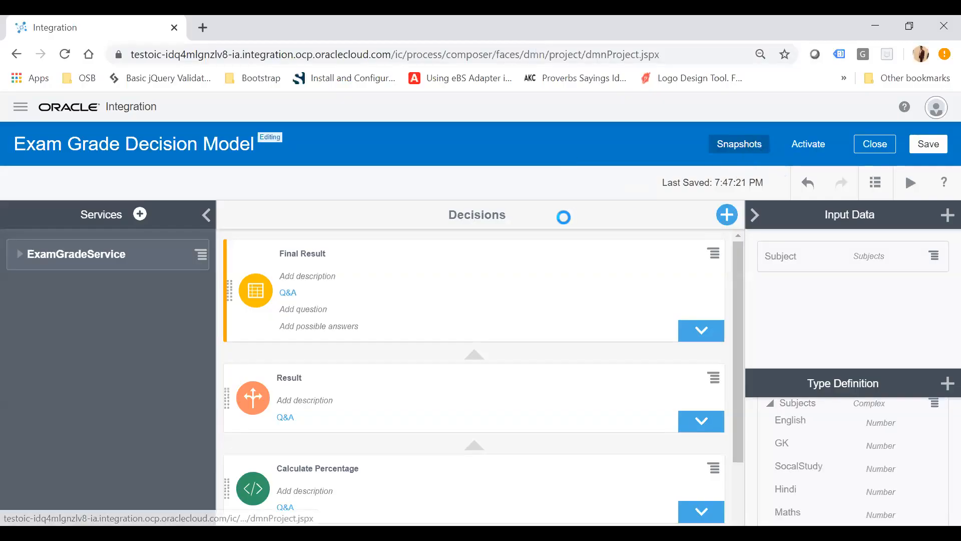
left_click(663, 193)
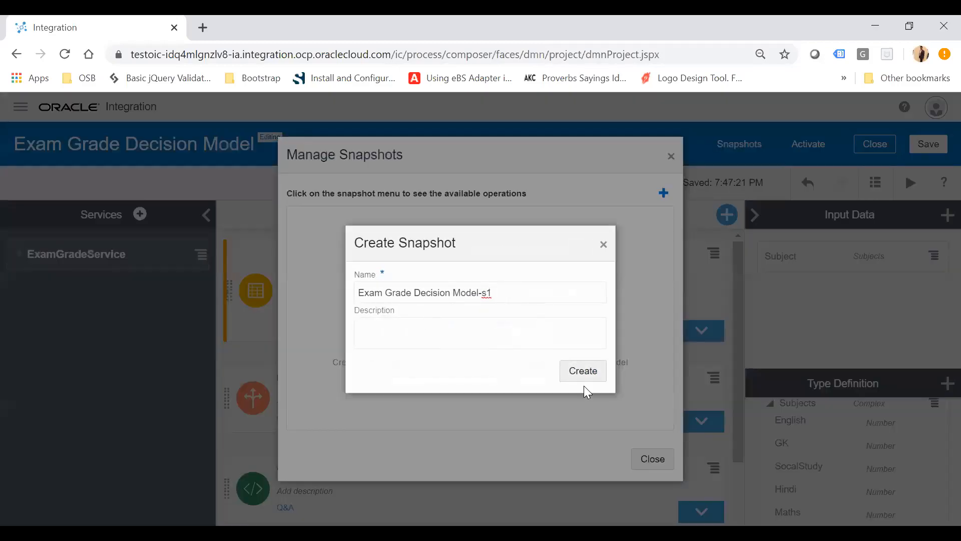
left_click(592, 375)
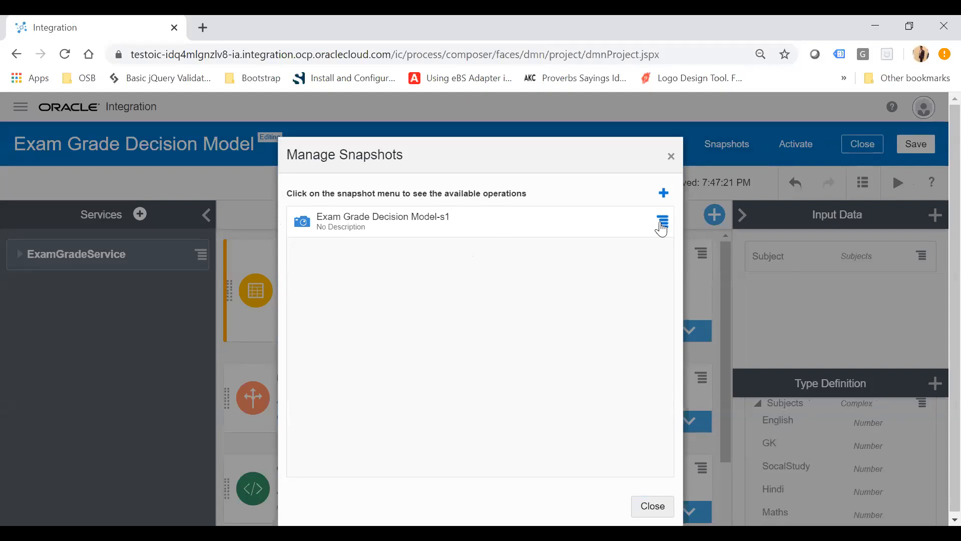
Activate the snapshot as version 1.0 and close the snapshot manager.
left_click(661, 229)
left_click(692, 241)
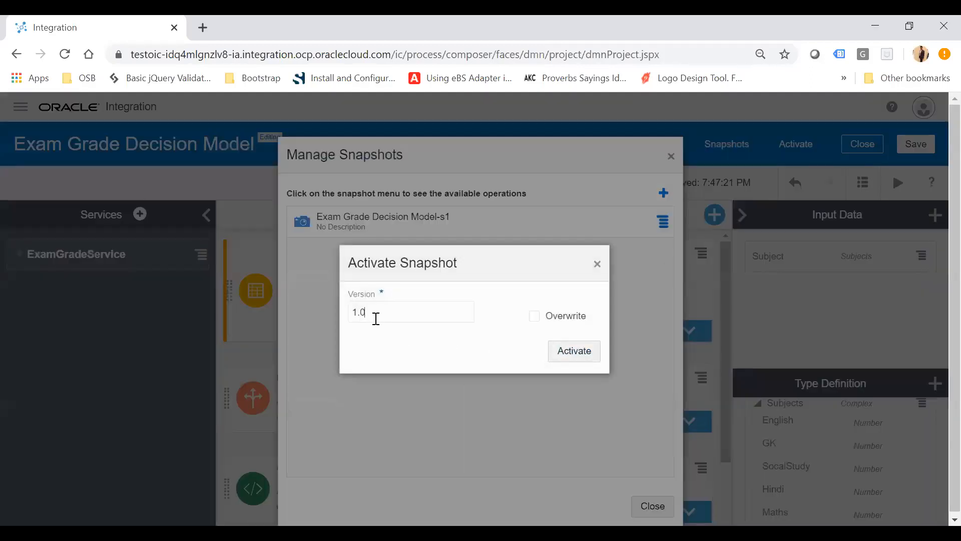
left_click(591, 353)
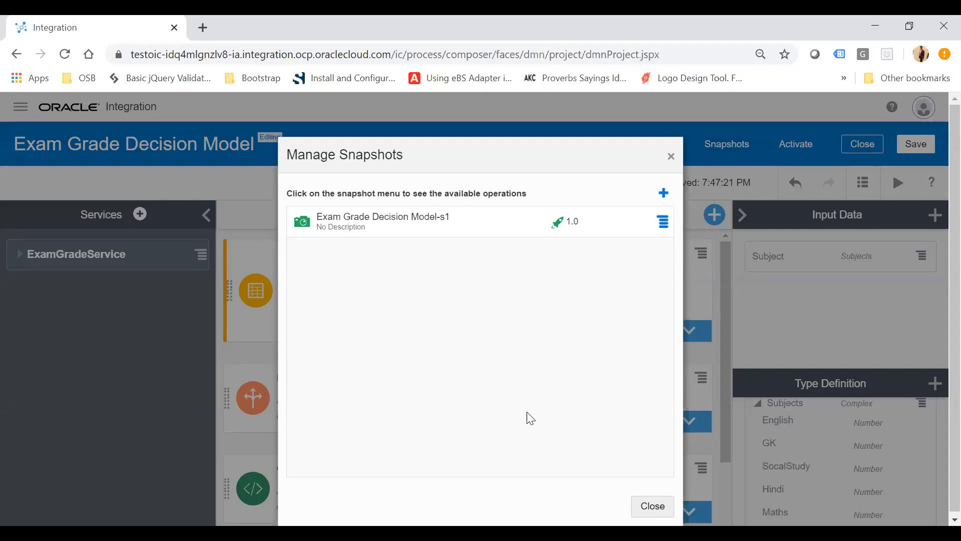
left_click(653, 507)
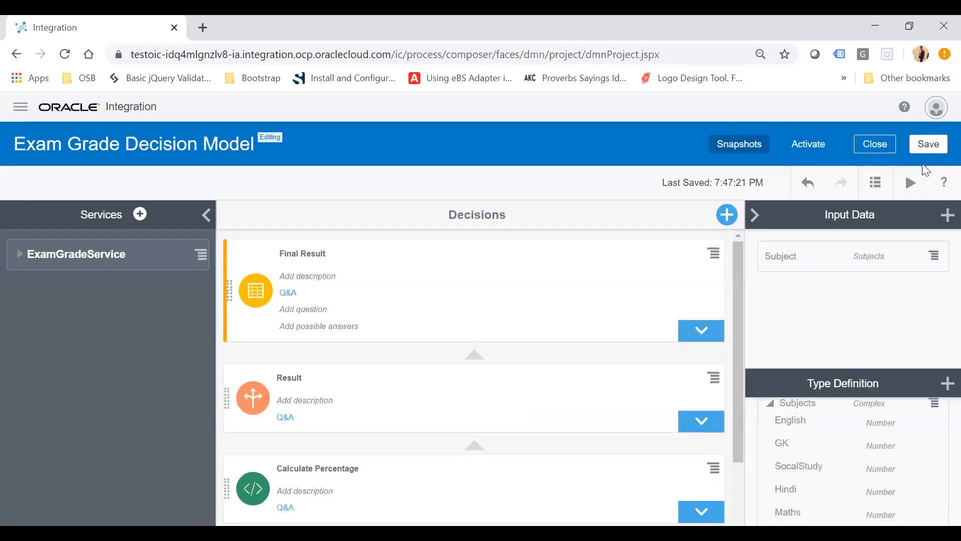
Close the decision model and create a new process application named Decision Model Application.
left_click(874, 151)
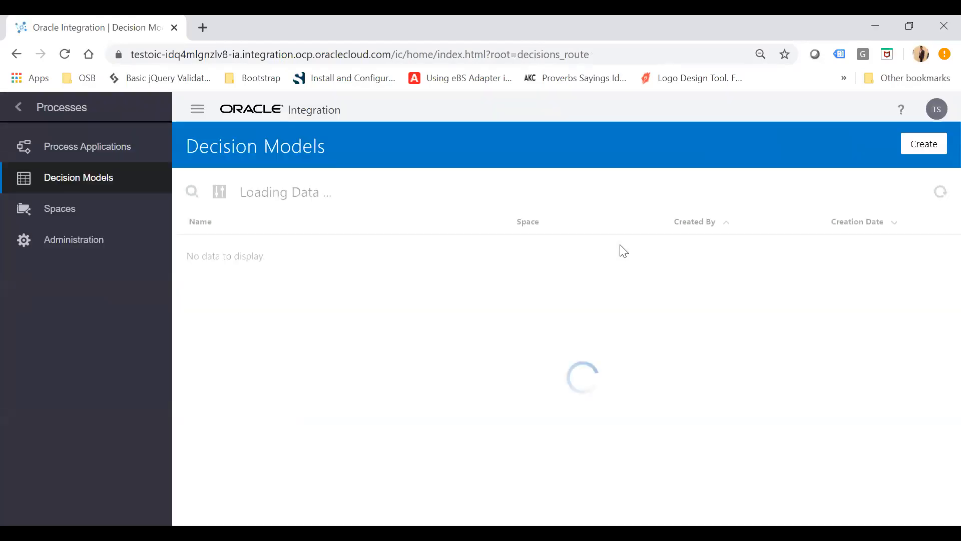
left_click(86, 150)
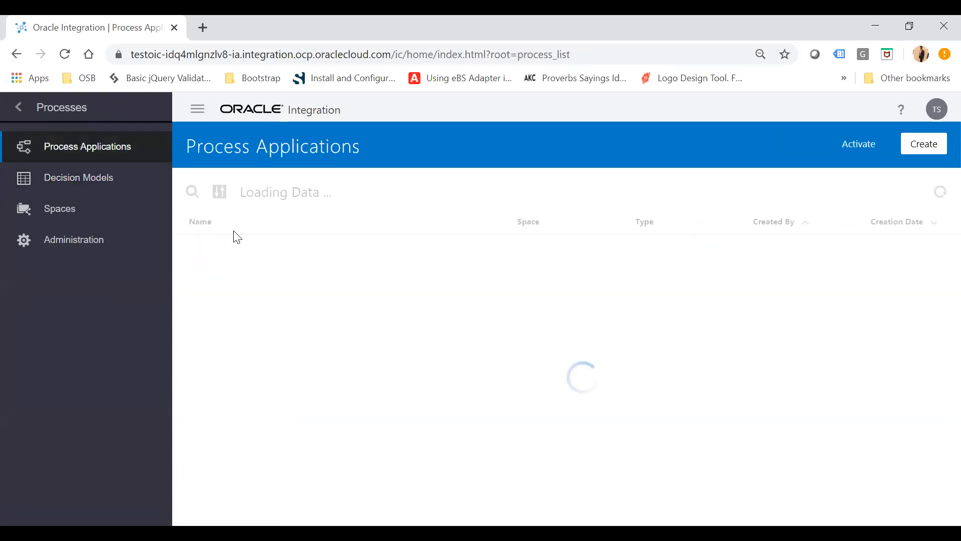
left_click(937, 146)
mouse_move(779, 280)
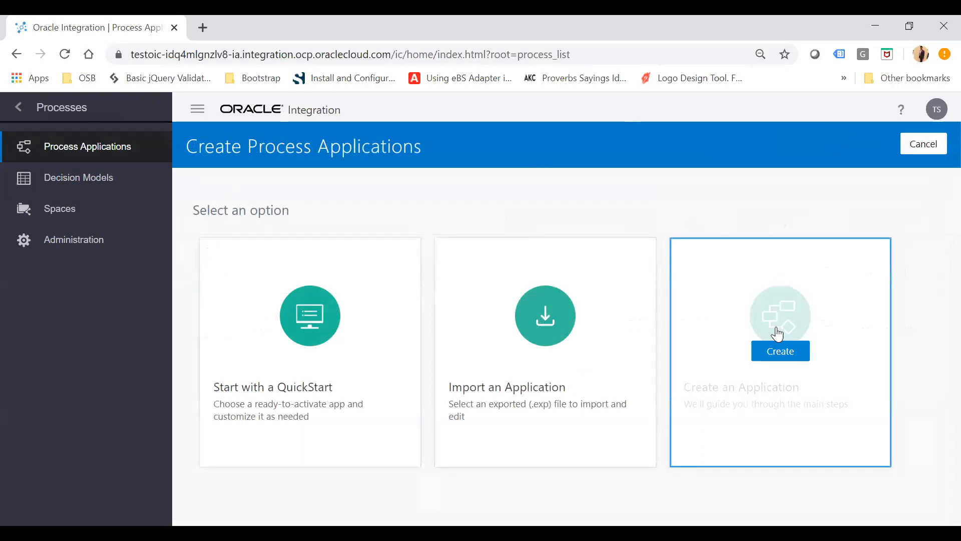
left_click(801, 357)
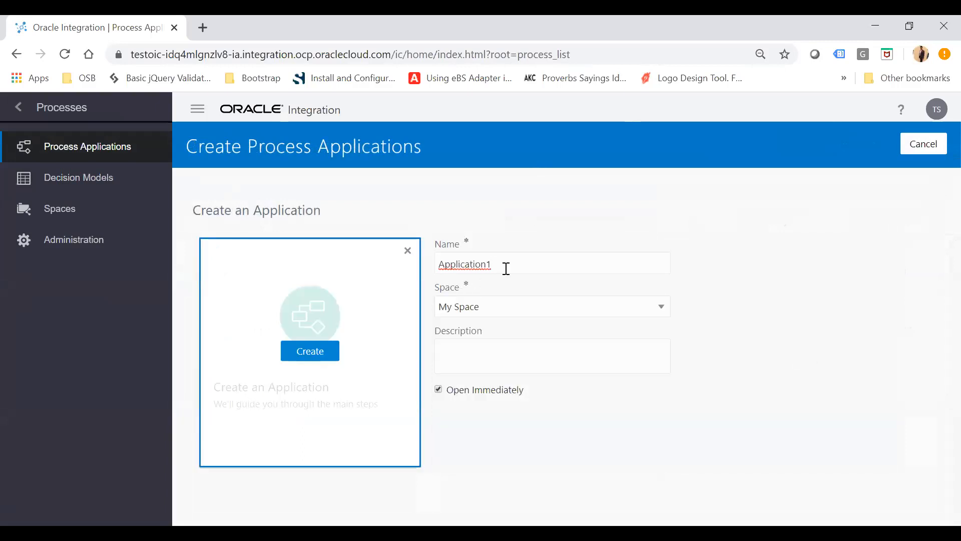
type("Decision Model")
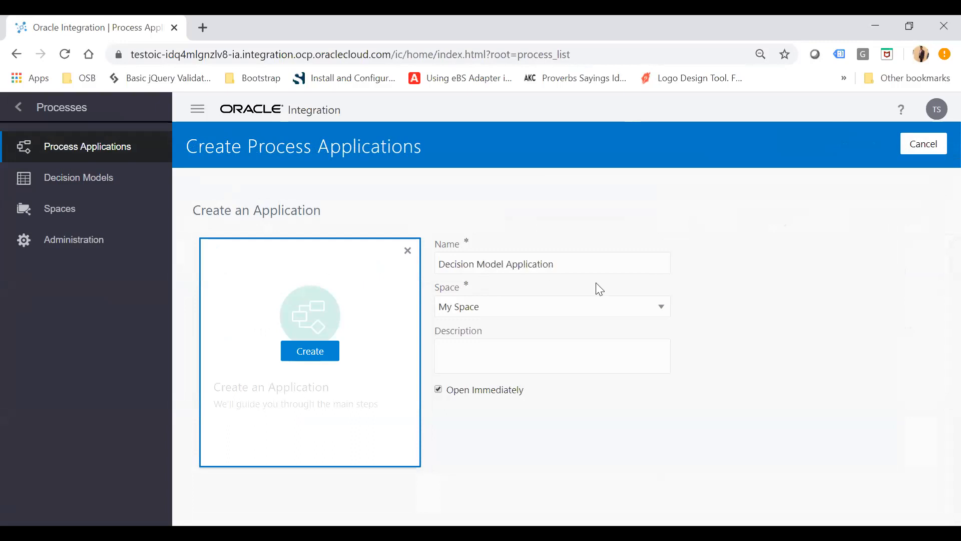
left_click(320, 358)
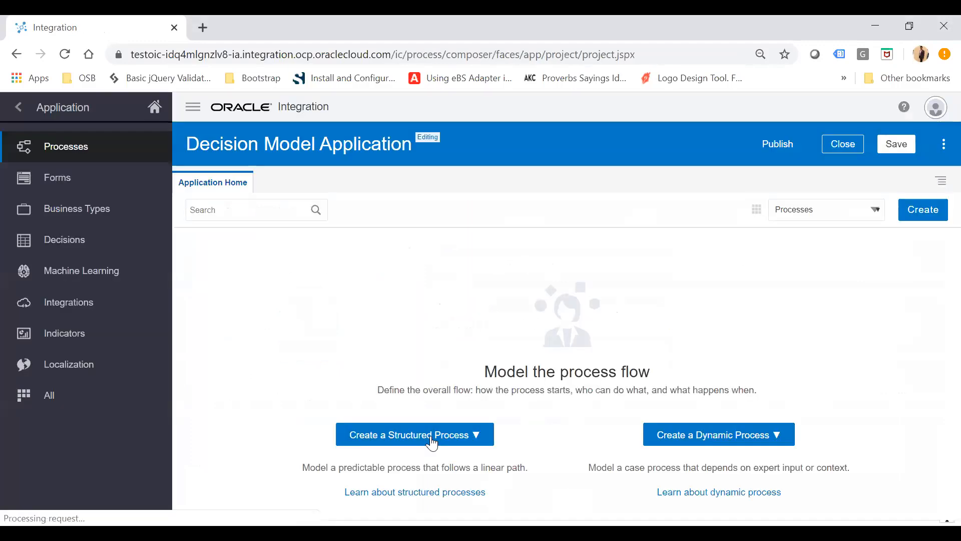
Create a structured process that starts with a form, named DecisionModelProcess.
left_click(430, 435)
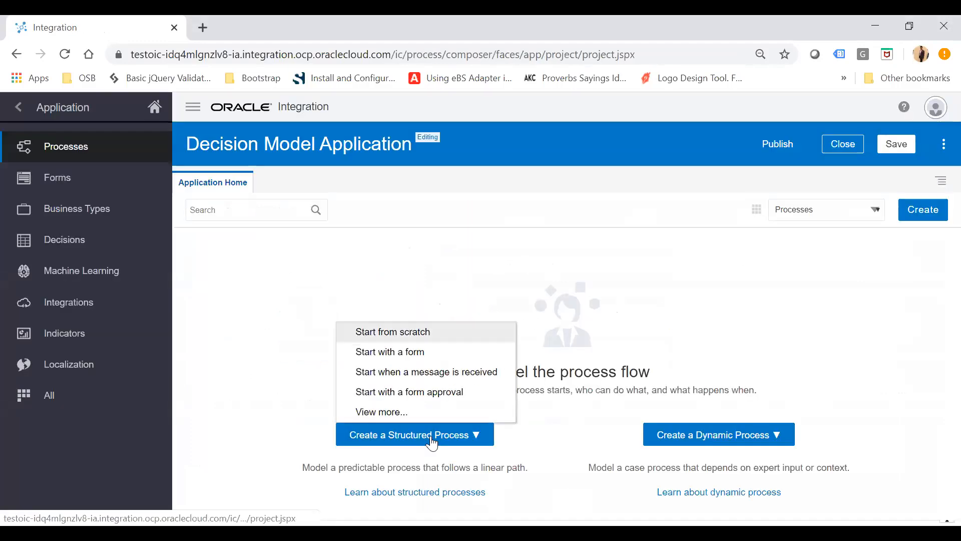
left_click(390, 353)
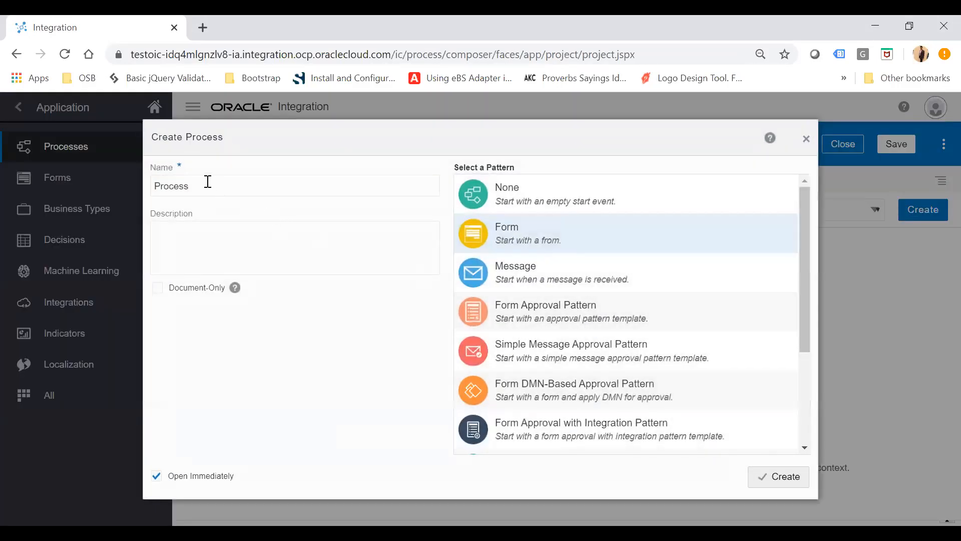
double_click(206, 181)
type("DecisionModelProcess")
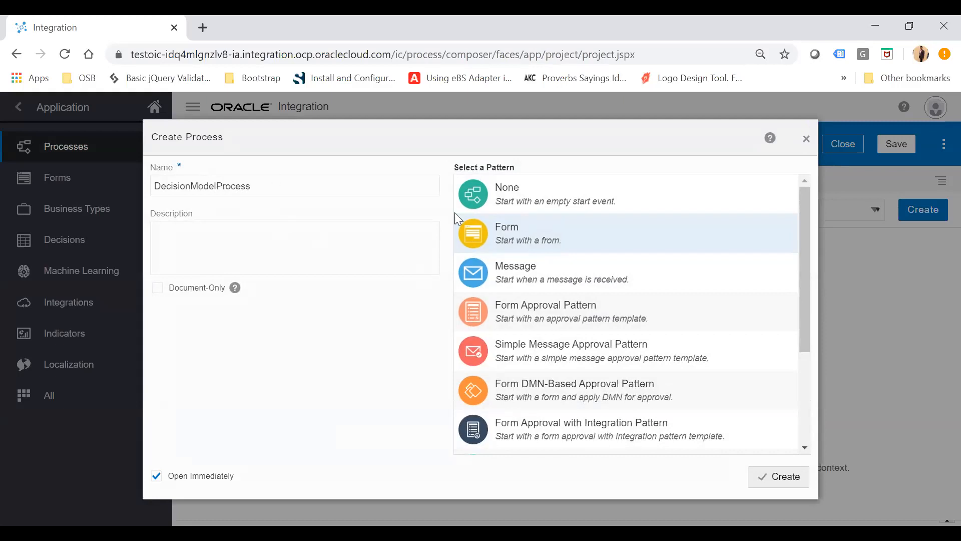
left_click(778, 476)
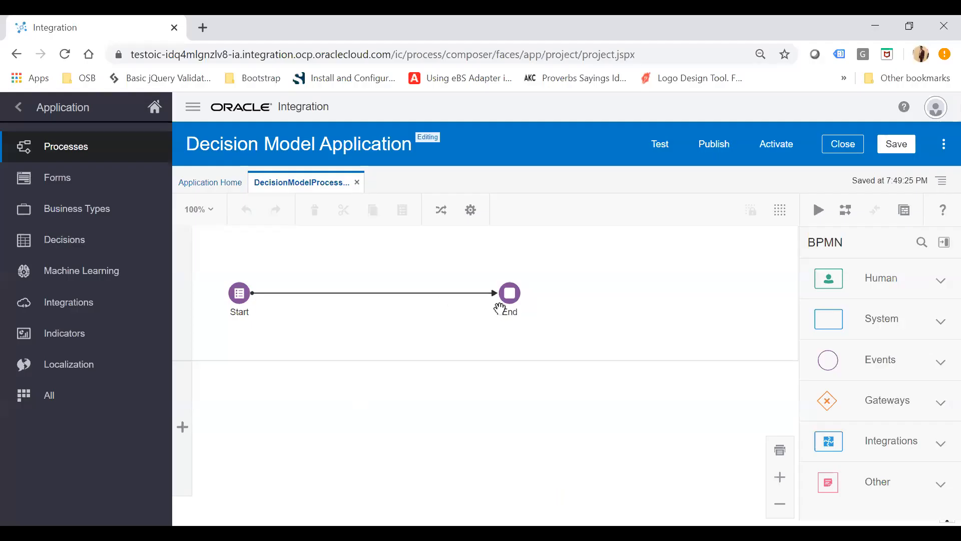
Open the Start event's properties and create a new web form named MarksForm, opening it immediately.
left_click(238, 300)
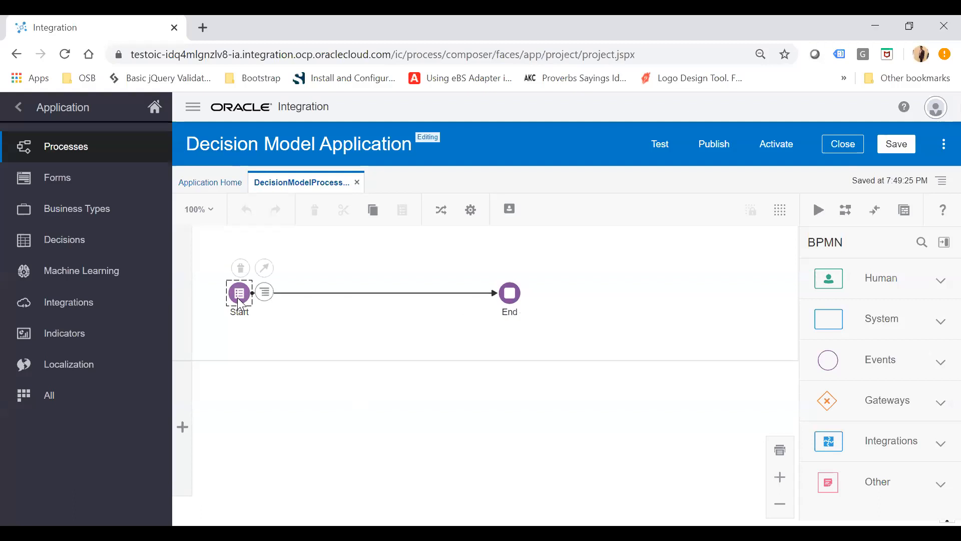
left_click(265, 295)
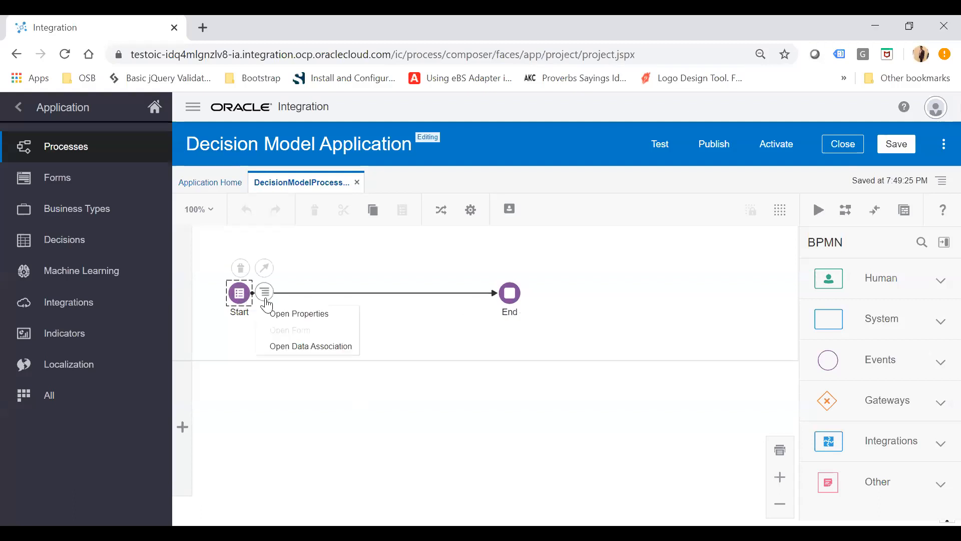
left_click(301, 314)
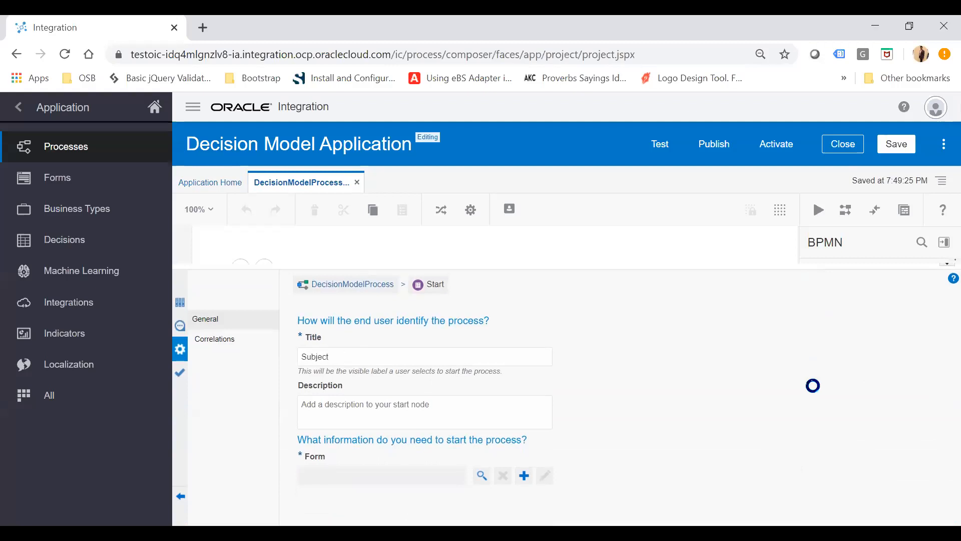
left_click(526, 476)
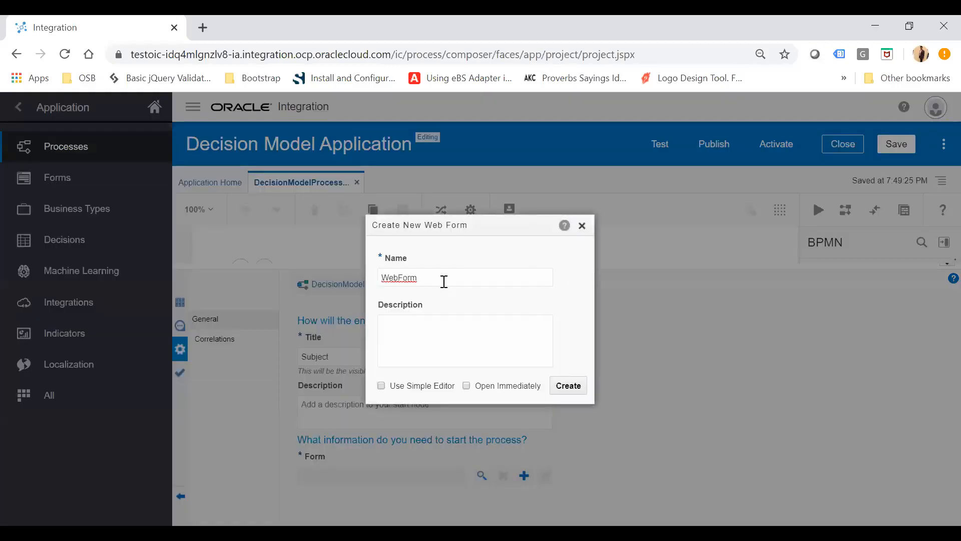
double_click(444, 281)
type("MarksForm")
left_click(467, 385)
left_click(578, 394)
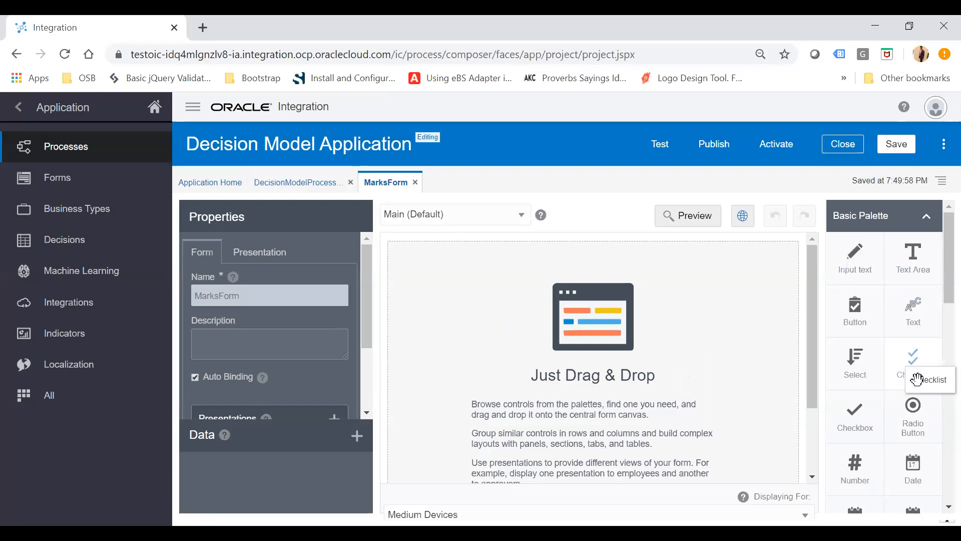
Drag several Number fields from the palette onto the MarksForm canvas.
scroll(861, 416, "down", 1)
left_click_drag(865, 446, 517, 280)
left_click_drag(869, 443, 461, 350)
scroll(880, 429, "down", 1)
left_click_drag(864, 365, 453, 425)
scroll(571, 403, "down", 1)
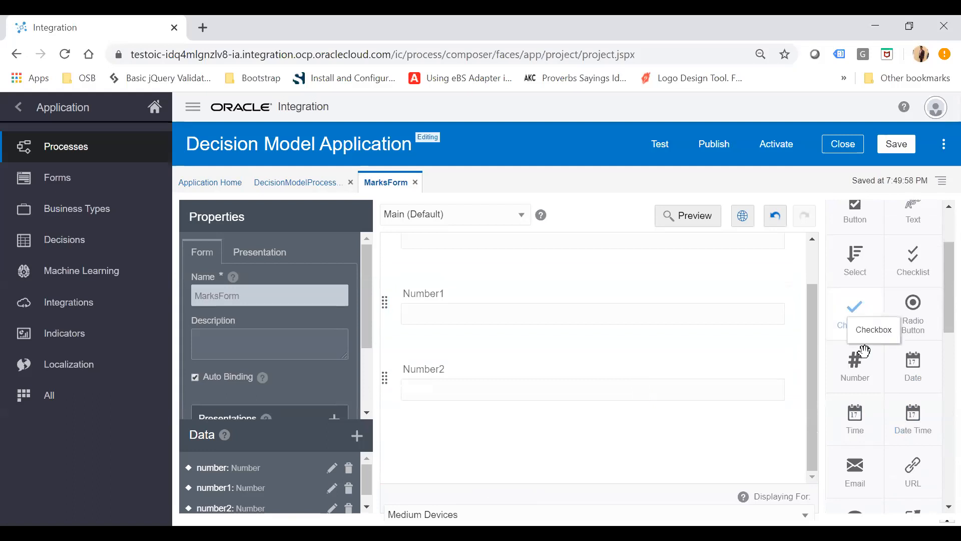
left_click_drag(573, 413, 479, 450)
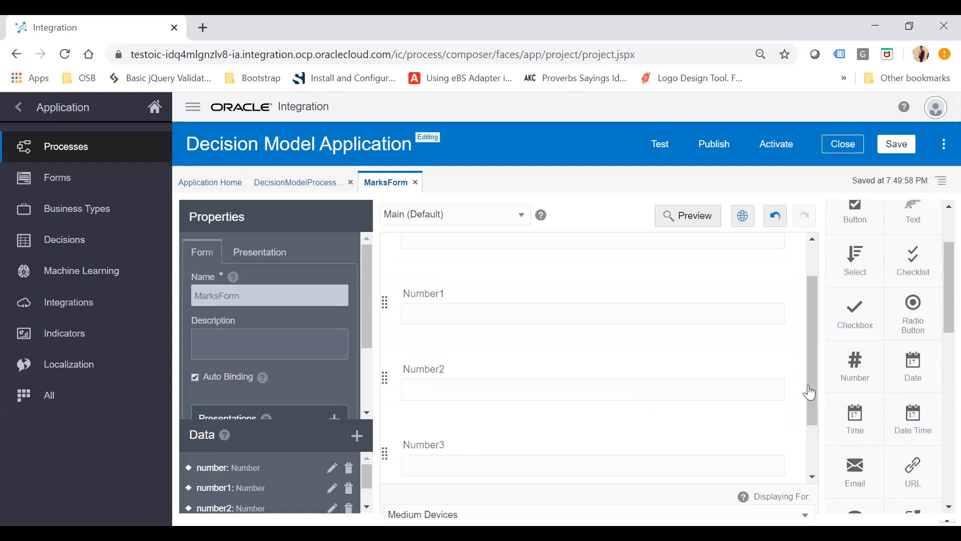
scroll(662, 374, "down", 1)
scroll(662, 373, "up", 2)
scroll(662, 374, "down", 2)
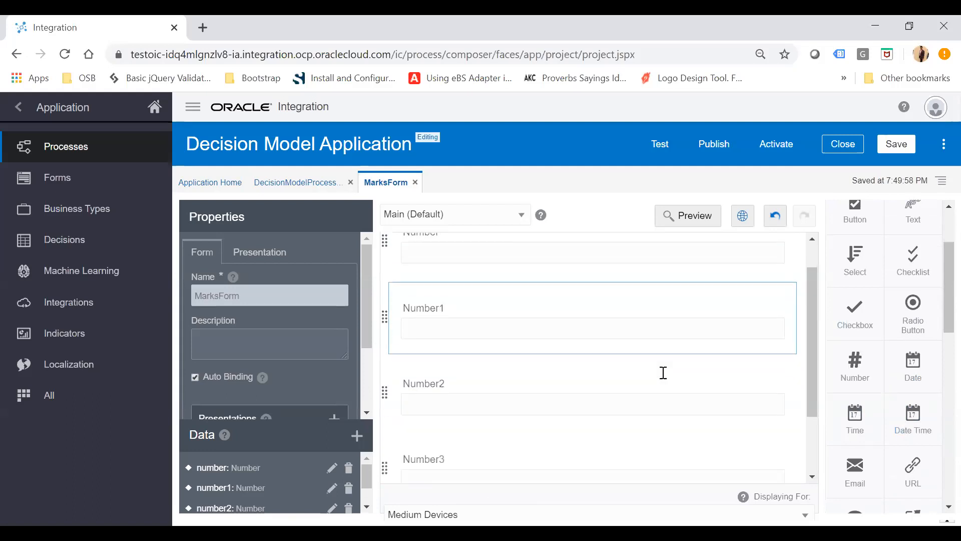
Add one more Number field and an Input text field at the end of the form.
left_click_drag(853, 361, 488, 439)
scroll(916, 301, "up", 2)
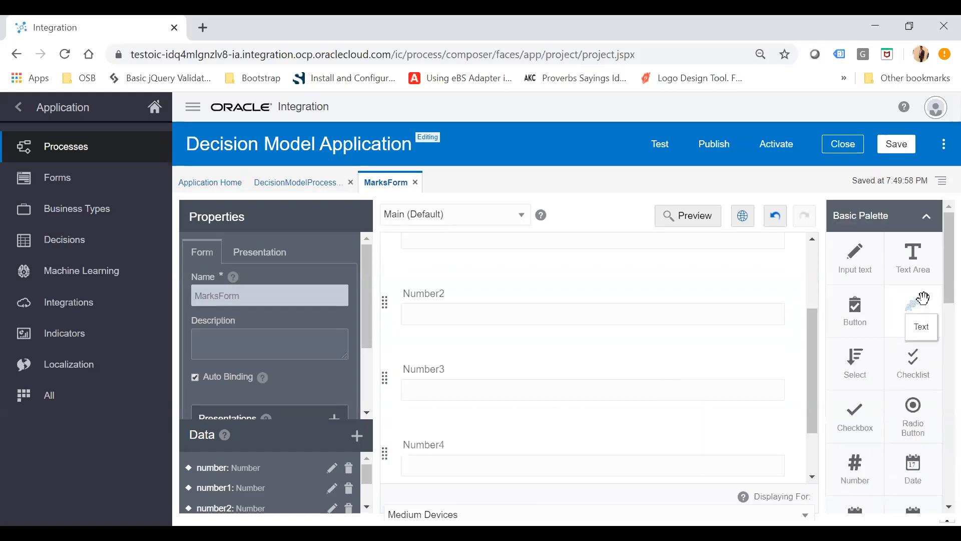
scroll(610, 397, "down", 1)
left_click_drag(853, 258, 445, 445)
scroll(510, 360, "up", 5)
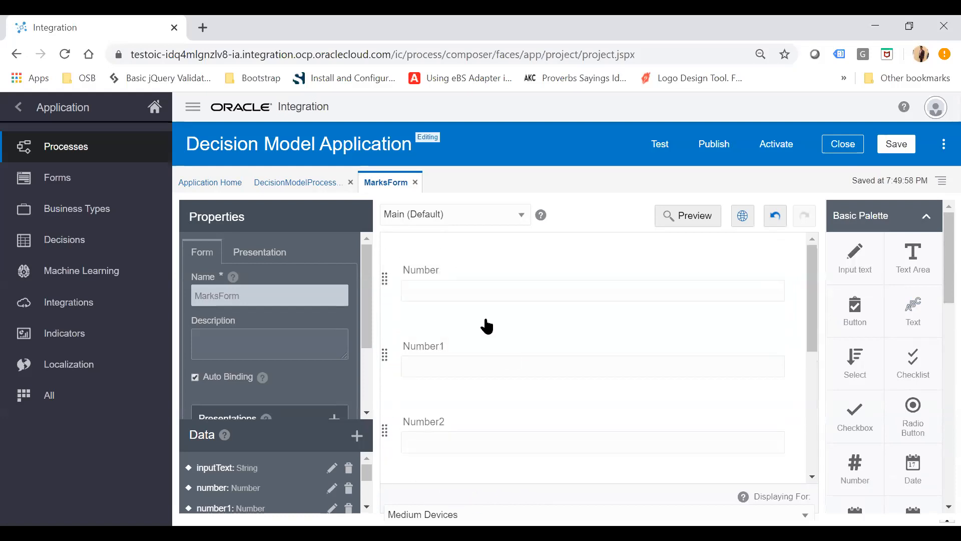
Rename the first number field to English, with the label English.
left_click(434, 268)
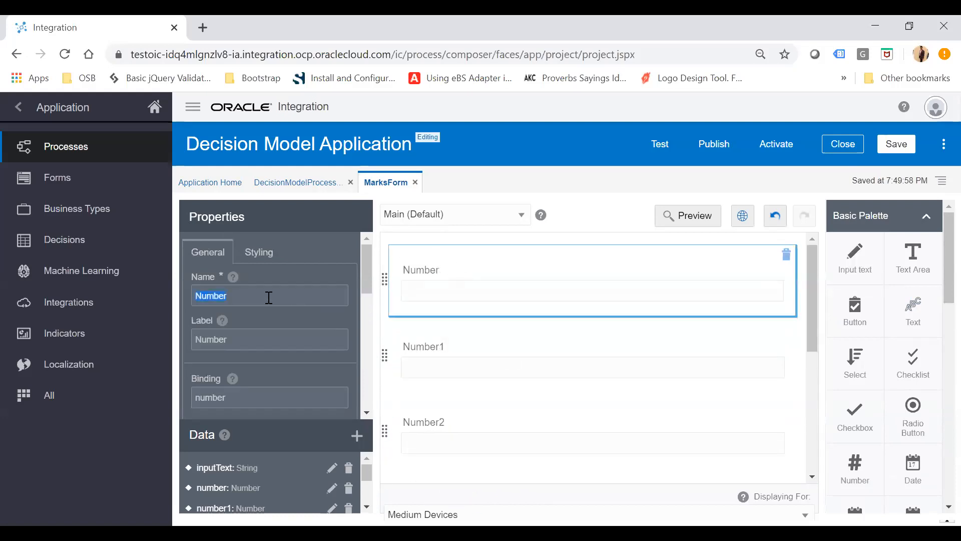
type("English")
left_click(257, 341)
type("En")
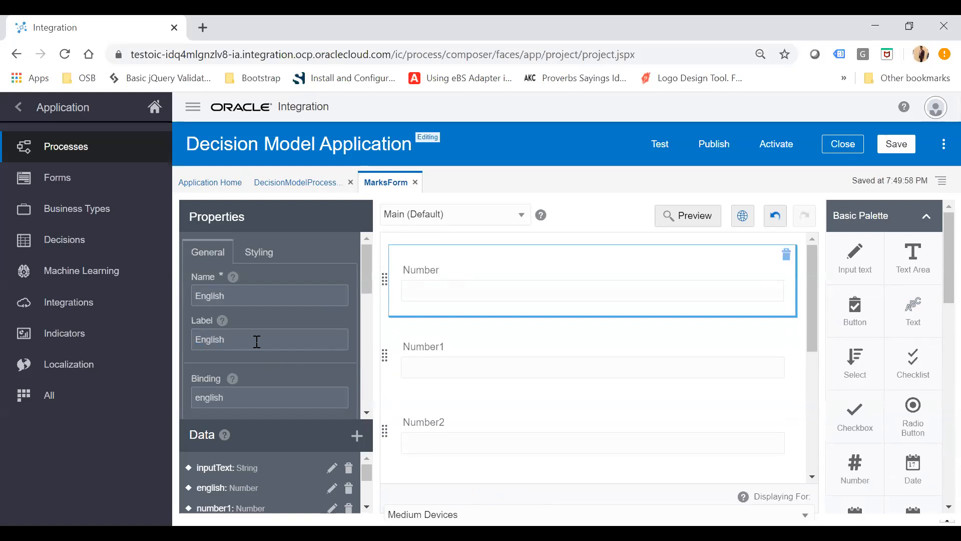
Set the second number field's name and label to GK.
left_click(538, 345)
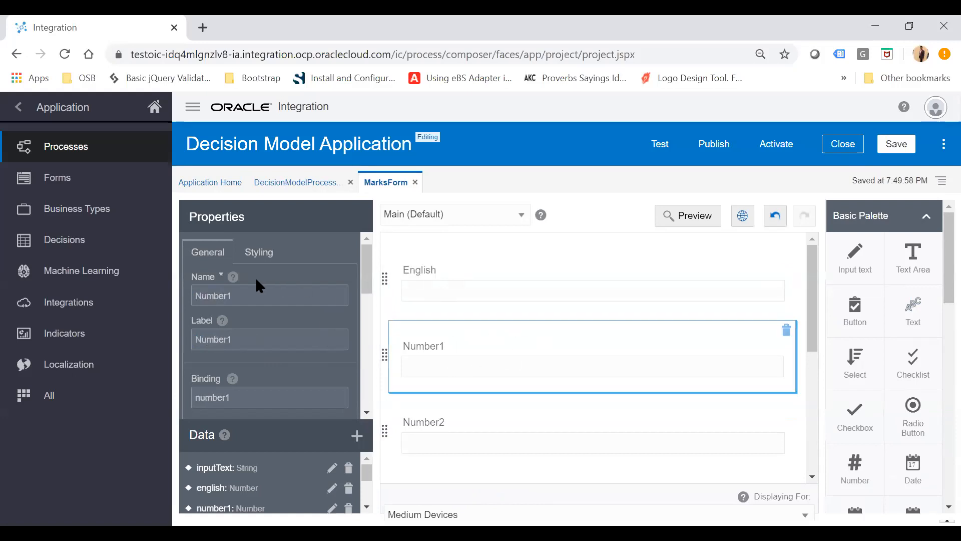
double_click(253, 295)
type("GK")
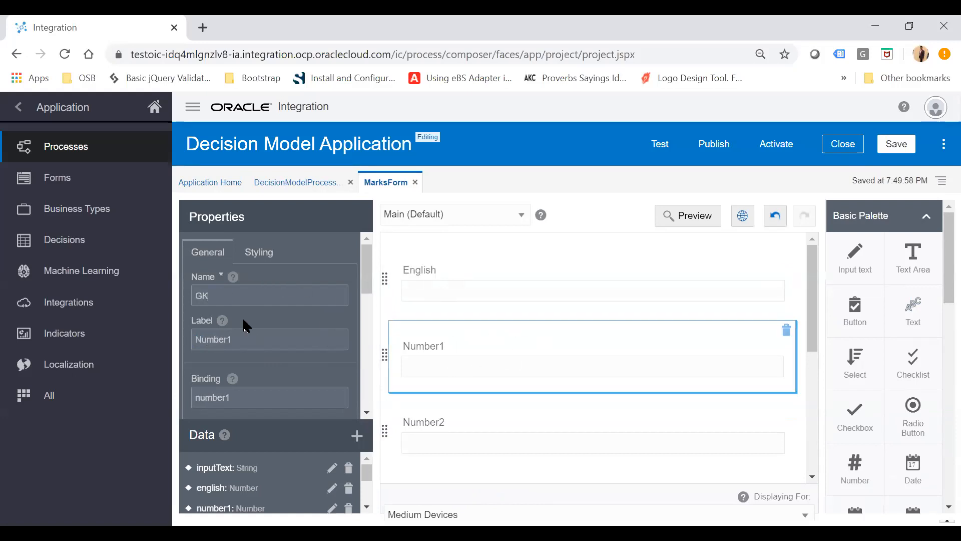
double_click(245, 339)
type("K")
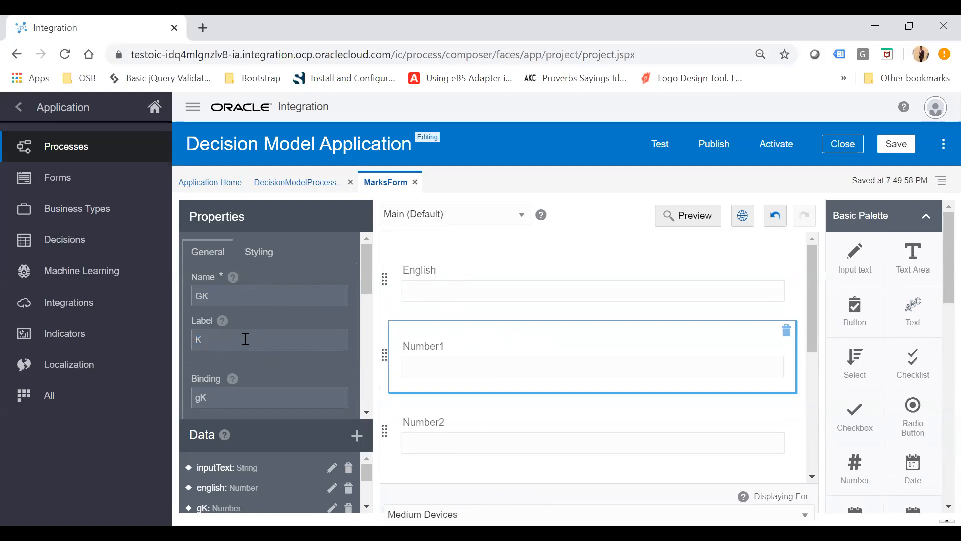
Set the third number field's name and label to Maths.
left_click(458, 416)
type("Maths")
double_click(262, 333)
type("Ma")
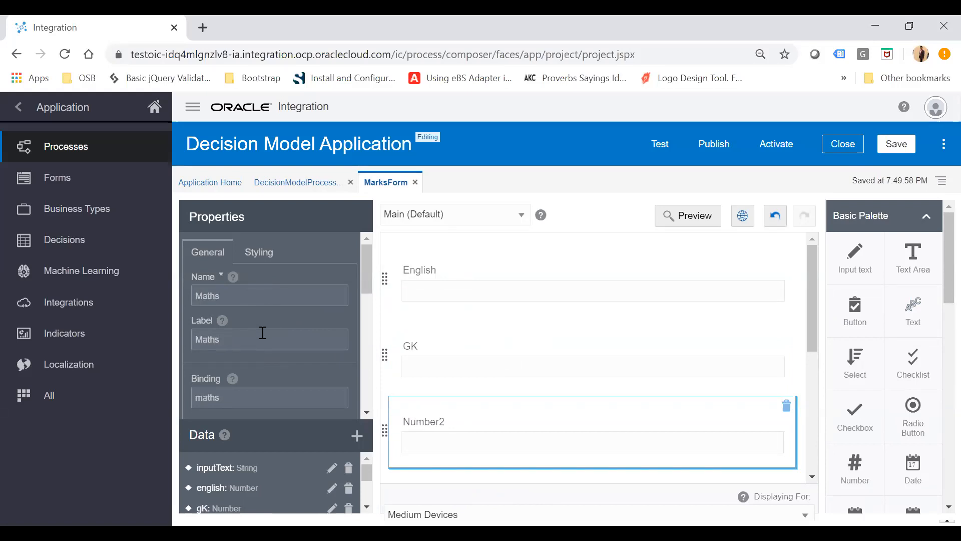
Name the fourth number field SocialStudy with the label Social Study.
scroll(538, 373, "down", 3)
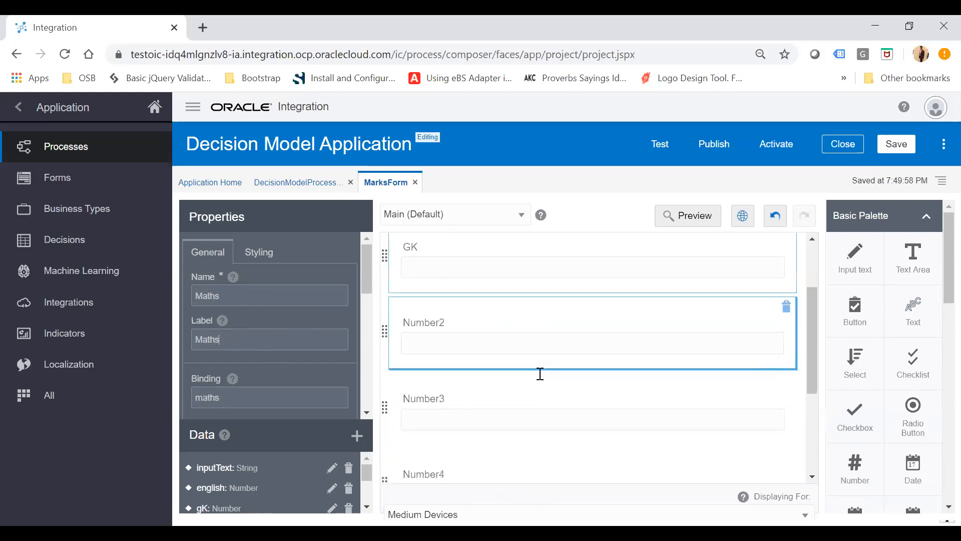
left_click(465, 379)
type("SocialStudy")
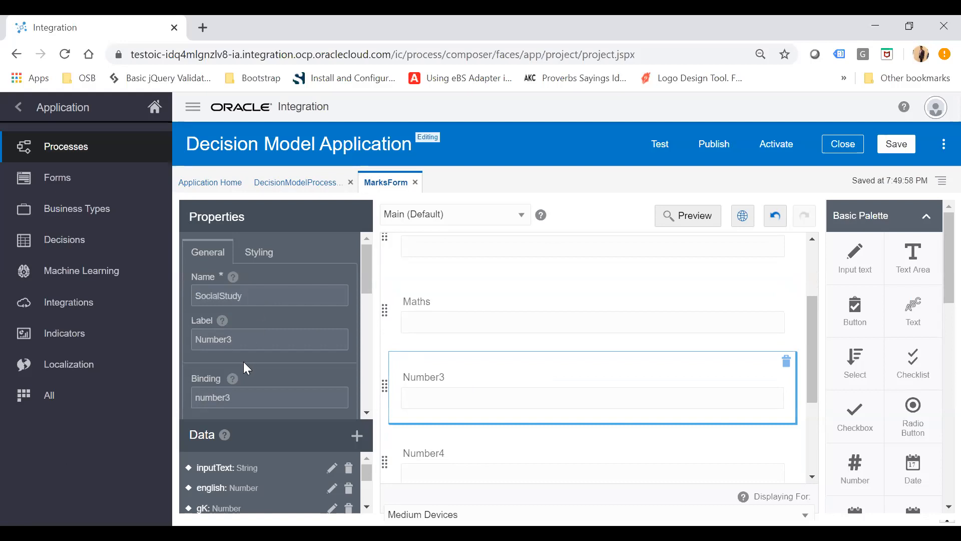
left_click(253, 341)
type("Social St")
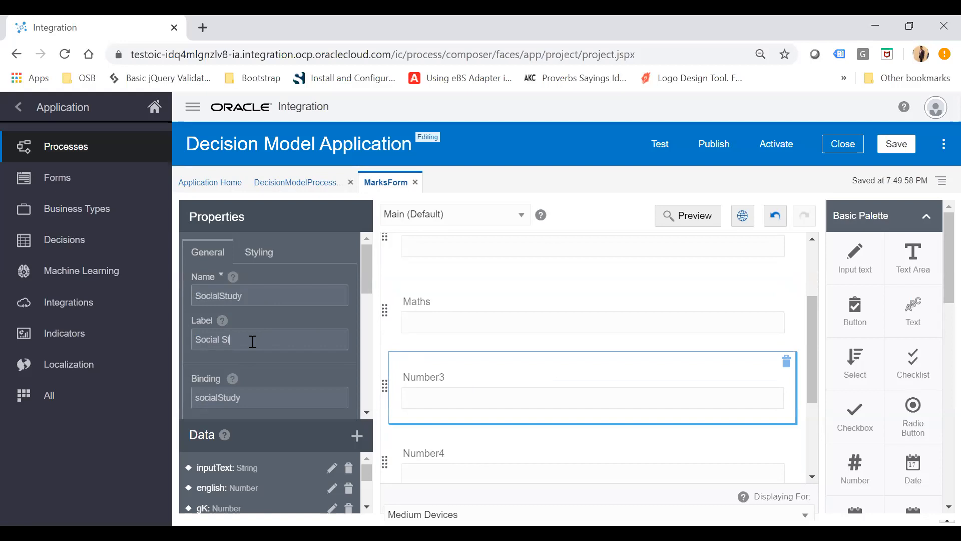
type("udy")
Set the fifth number field's name and label to Hindi.
left_click(452, 451)
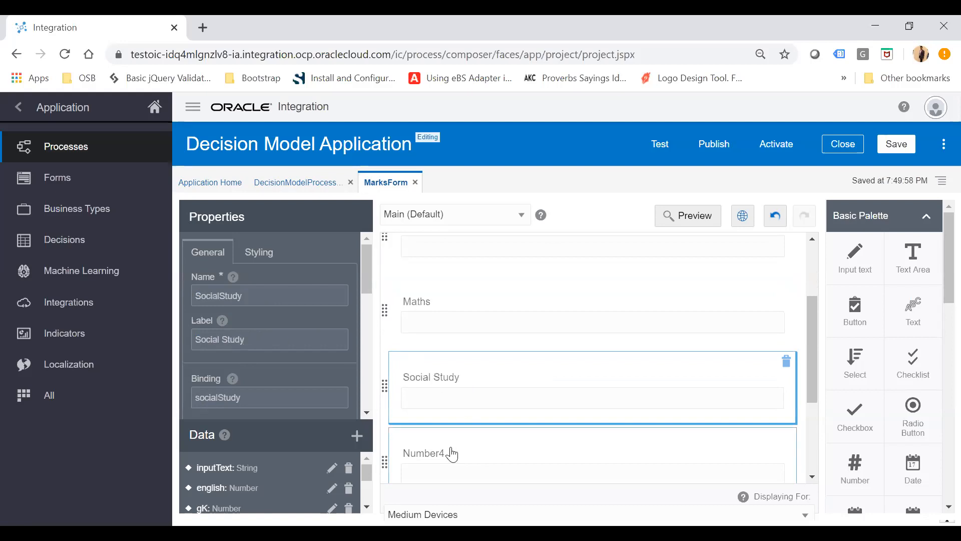
scroll(480, 414, "up", 3)
scroll(482, 415, "down", 3)
double_click(259, 289)
type("Hindi")
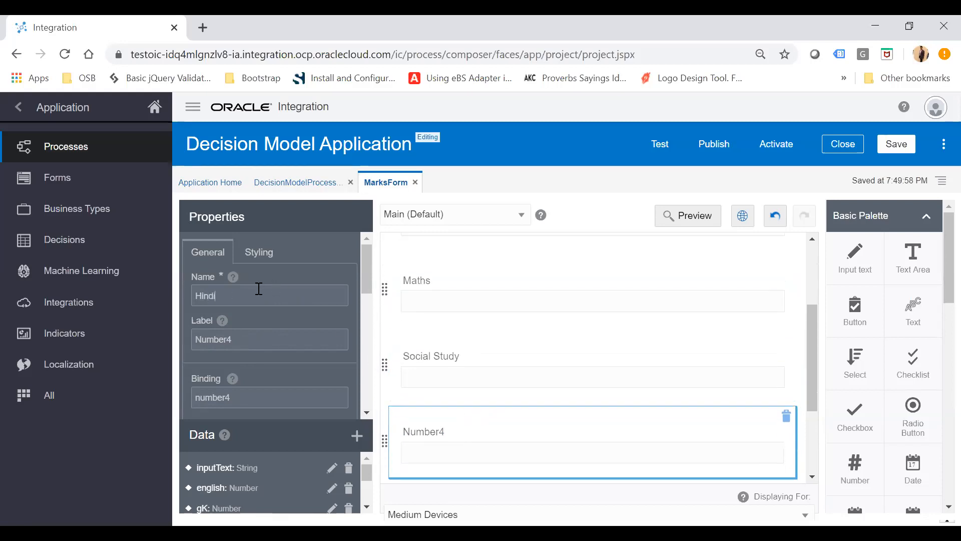
double_click(250, 342)
type("Hindi")
Rename the input text field to Grade, with the label Grade.
left_click(560, 356)
scroll(515, 361, "down", 3)
left_click(444, 364)
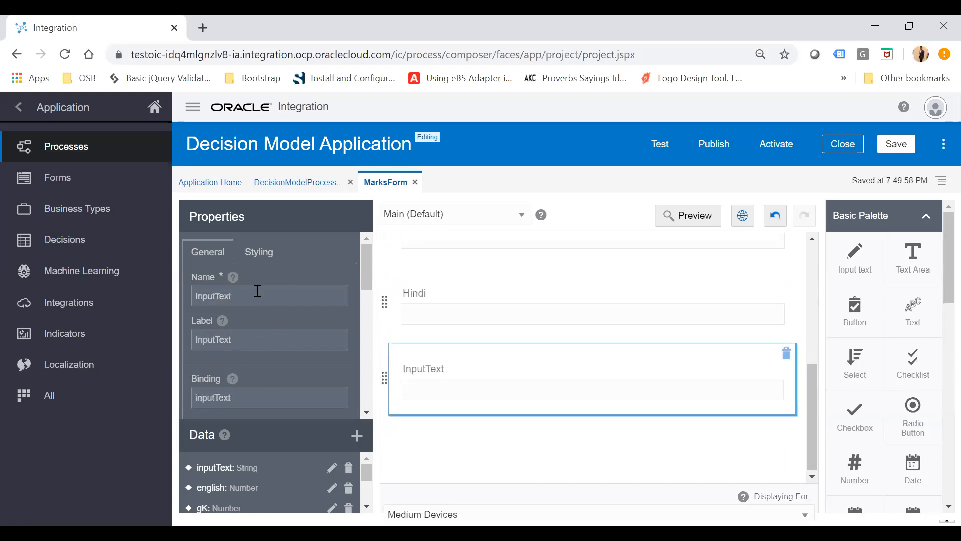
type("Grade")
left_click(245, 339)
type("Gra")
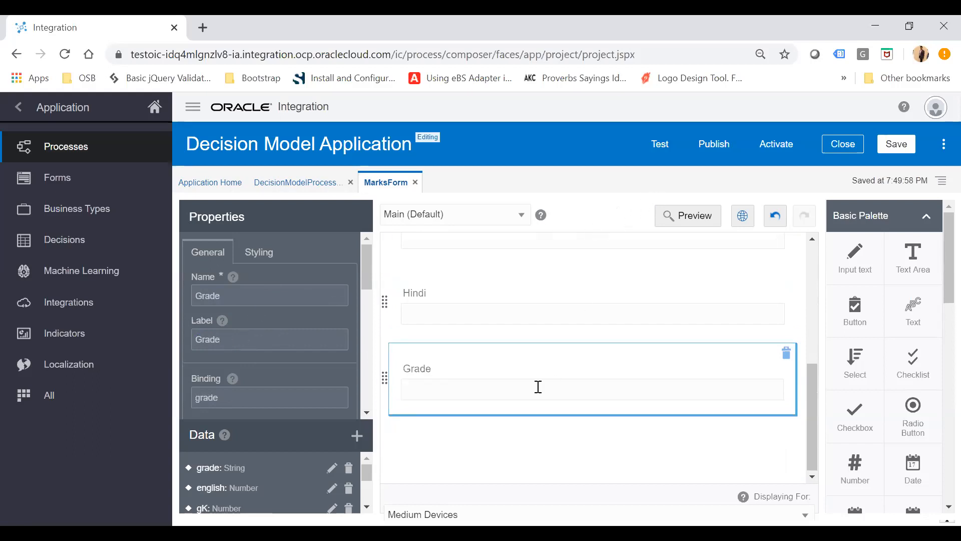
Scroll through the form to review all the fields.
scroll(538, 387, "down", 1)
scroll(536, 386, "up", 1)
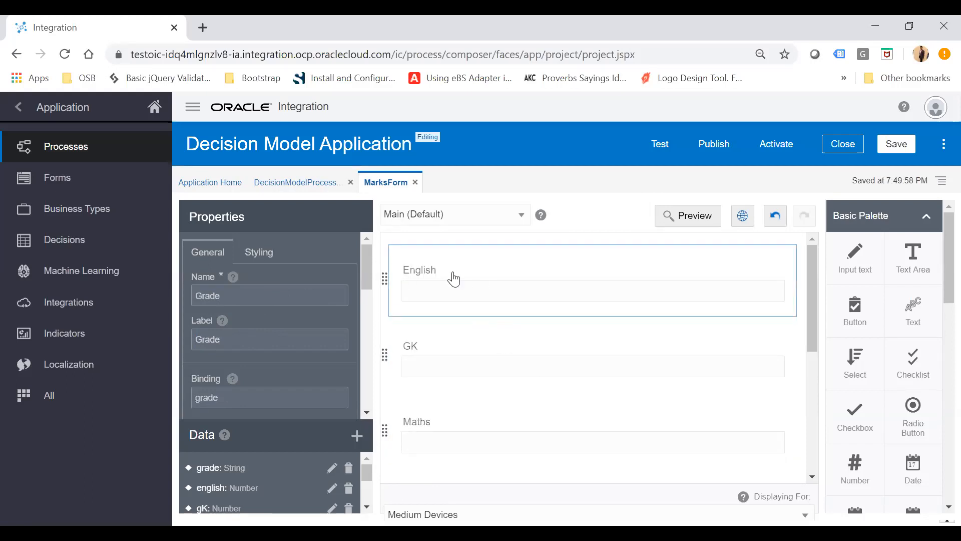
scroll(457, 392, "down", 2)
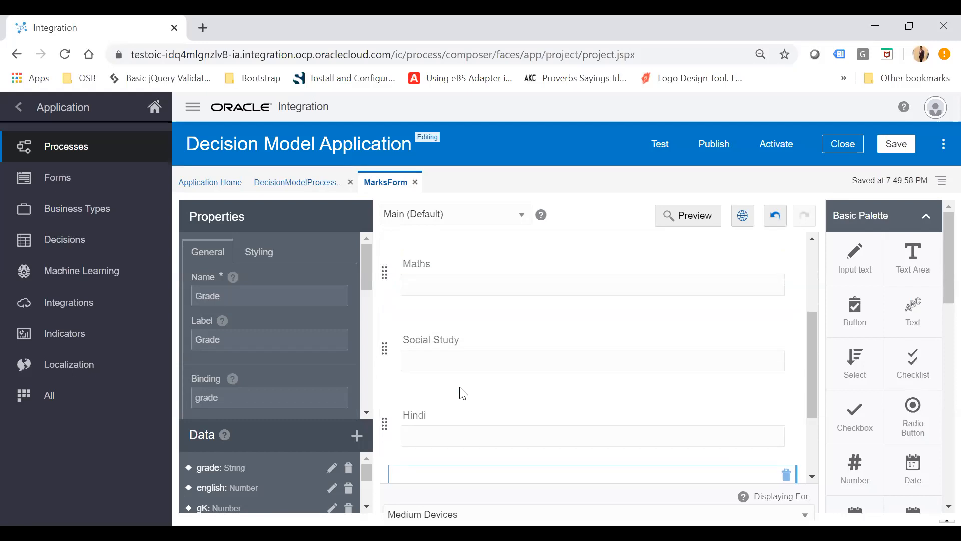
scroll(461, 393, "down", 1)
scroll(450, 393, "down", 2)
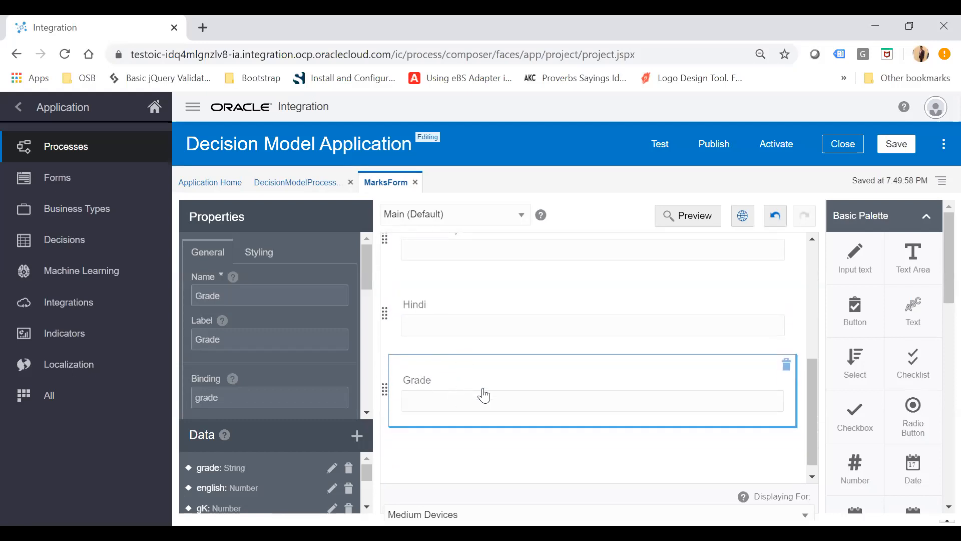
scroll(484, 396, "up", 5)
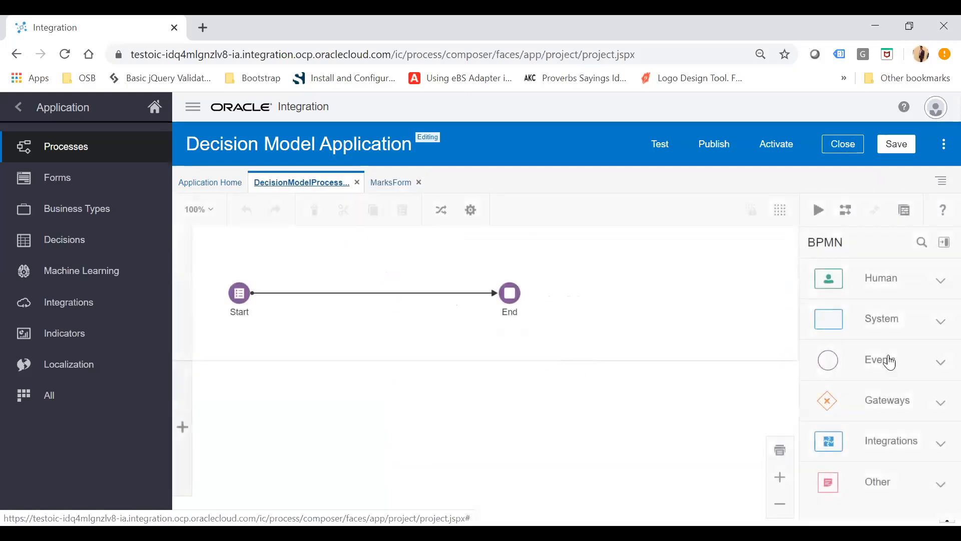
Insert a Decision activity on the flow between Start and End in DecisionModelProcess.
left_click(899, 328)
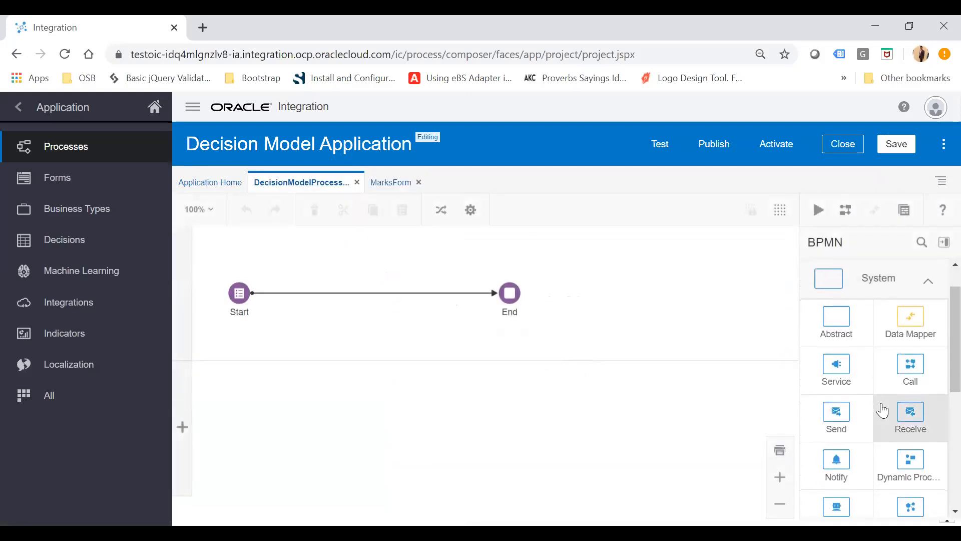
scroll(883, 407, "down", 3)
left_click_drag(836, 457, 347, 306)
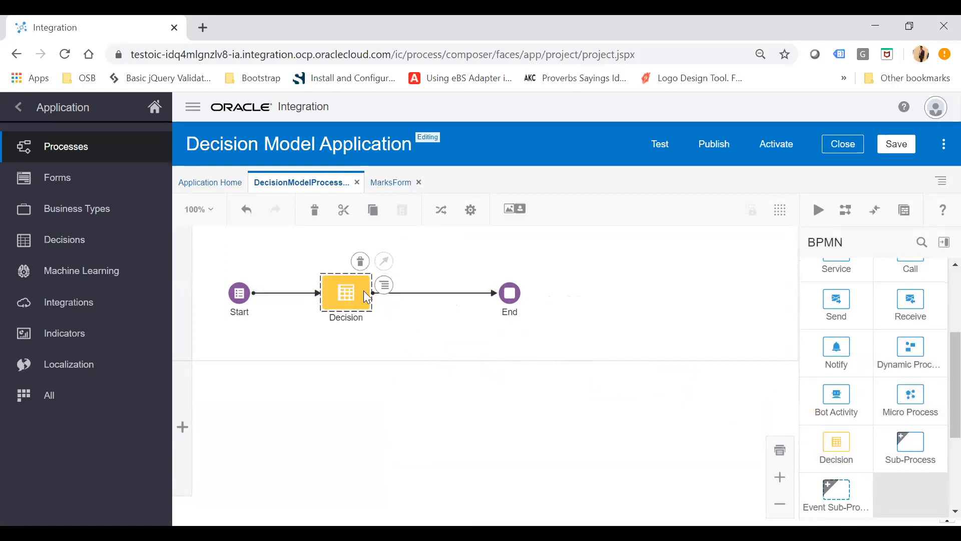
Configure the Decision activity to use the activated Exam Grade Decision Model, version 1.0.
left_click(387, 293)
left_click(425, 308)
left_click(515, 388)
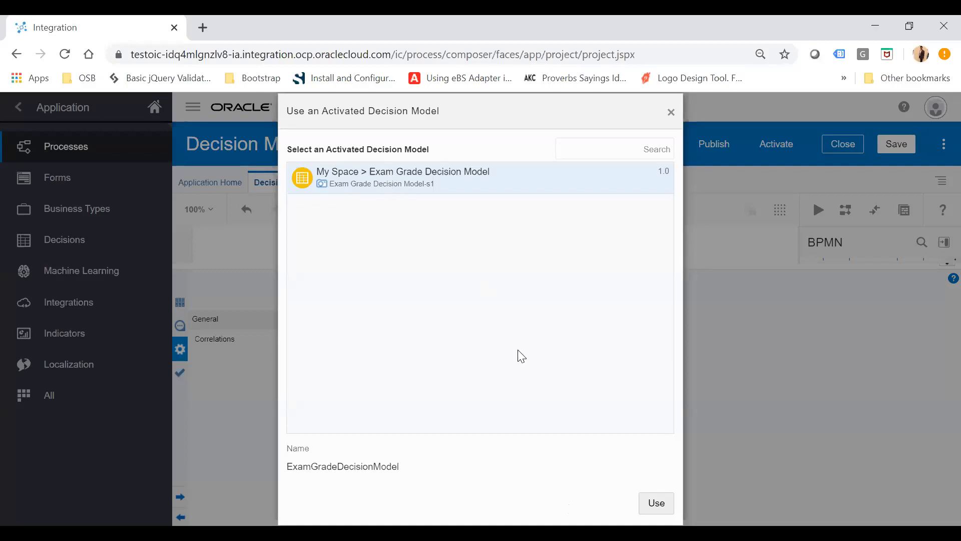
left_click(658, 503)
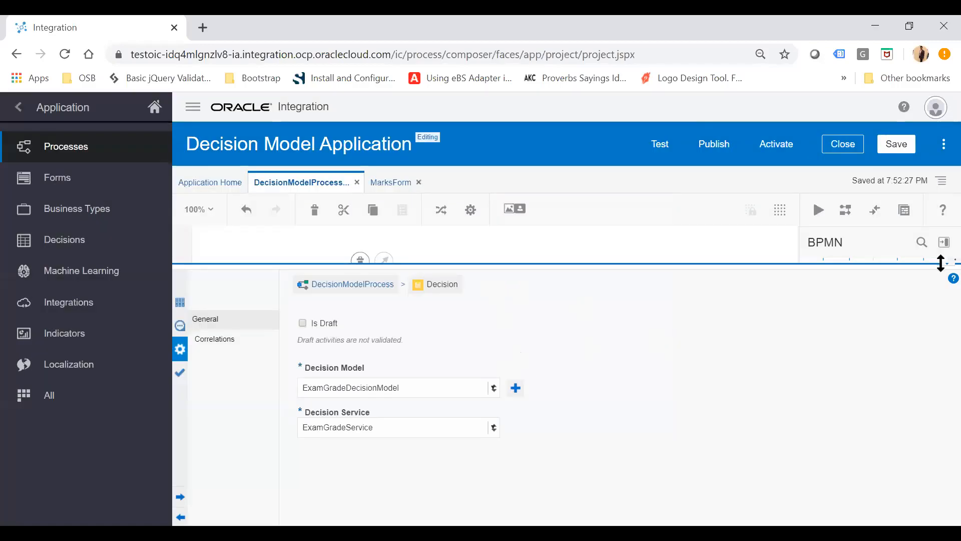
Open the Decision's input data association and map marksFormDataObject.english to body.subject.english.
left_click(384, 285)
left_click(431, 324)
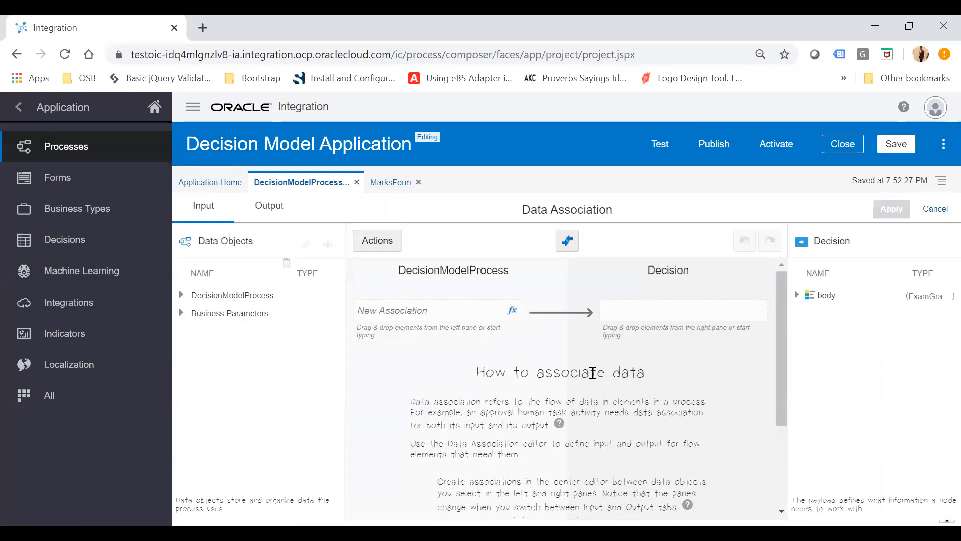
left_click(796, 294)
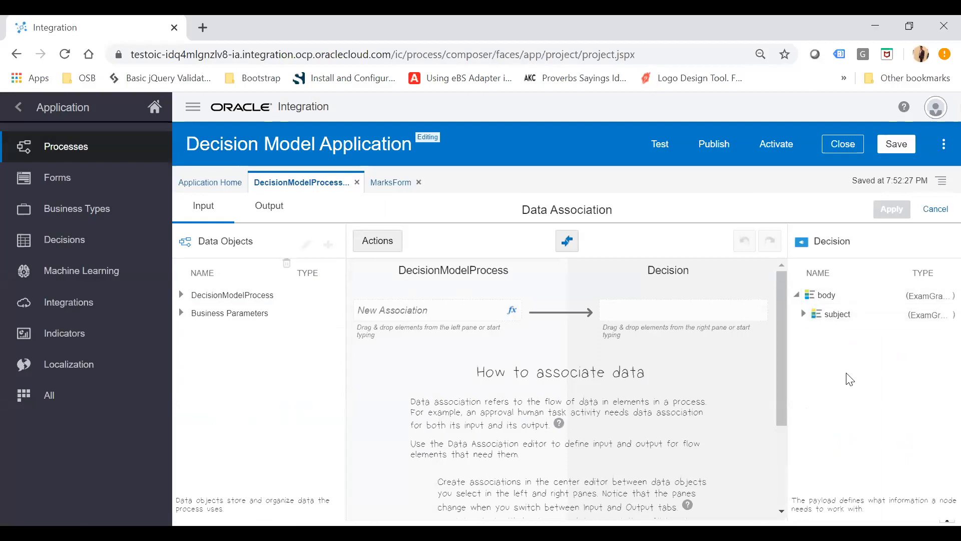
left_click(802, 314)
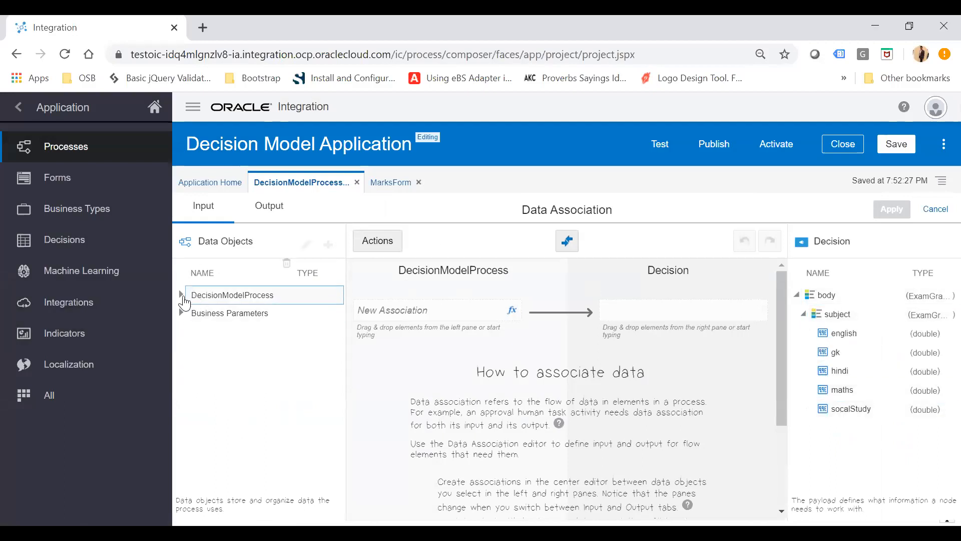
left_click(181, 294)
left_click(188, 313)
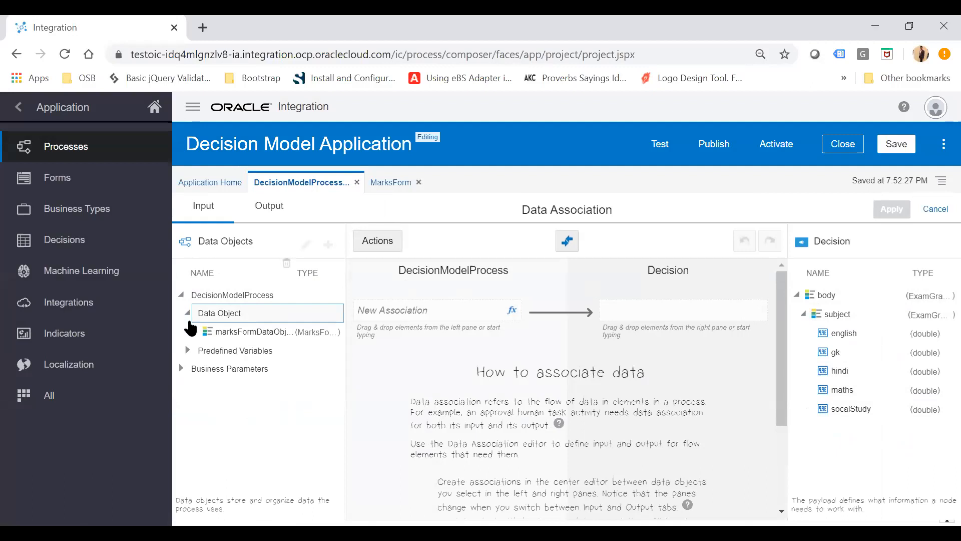
left_click(194, 331)
left_click_drag(236, 368, 445, 313)
left_click_drag(853, 334, 686, 309)
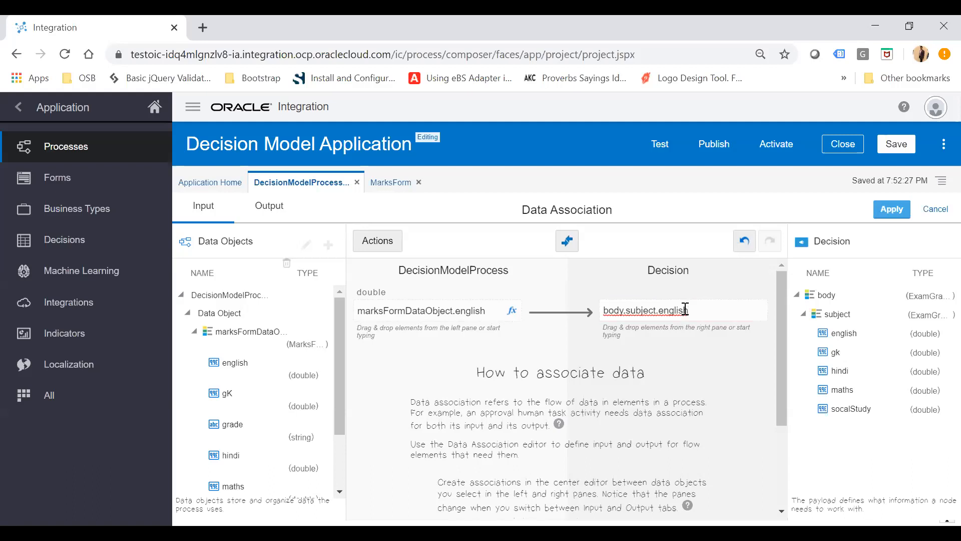
Map marksFormDataObject.gK to body.subject.gk and marksFormDataObject.hindi to body.subject.hindi.
left_click_drag(227, 396, 407, 362)
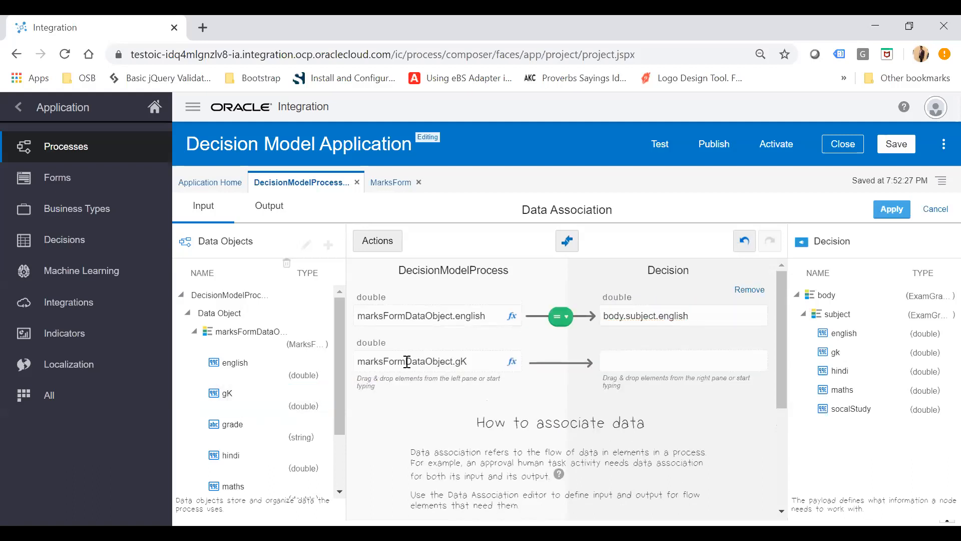
left_click_drag(835, 352, 686, 365)
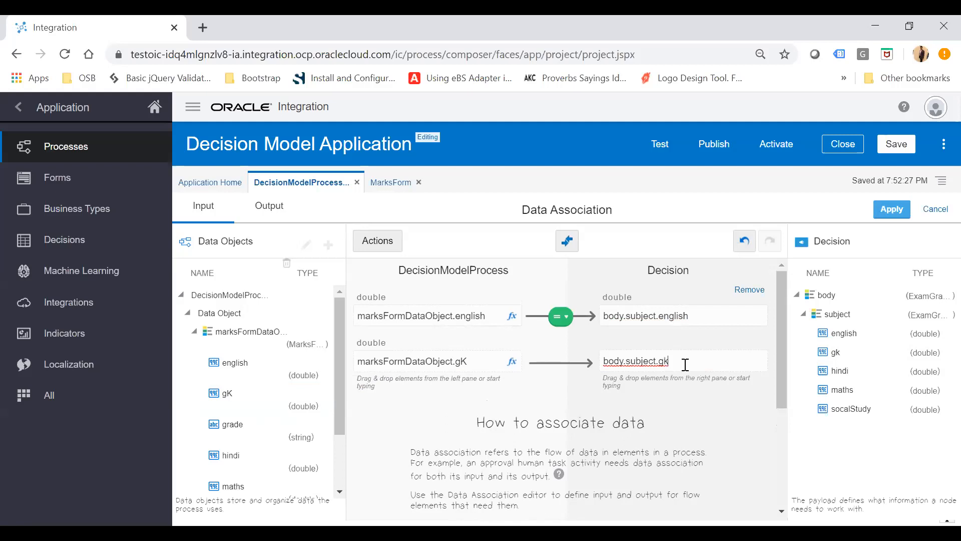
left_click_drag(230, 457, 417, 408)
left_click_drag(840, 371, 689, 420)
scroll(191, 430, "down", 1)
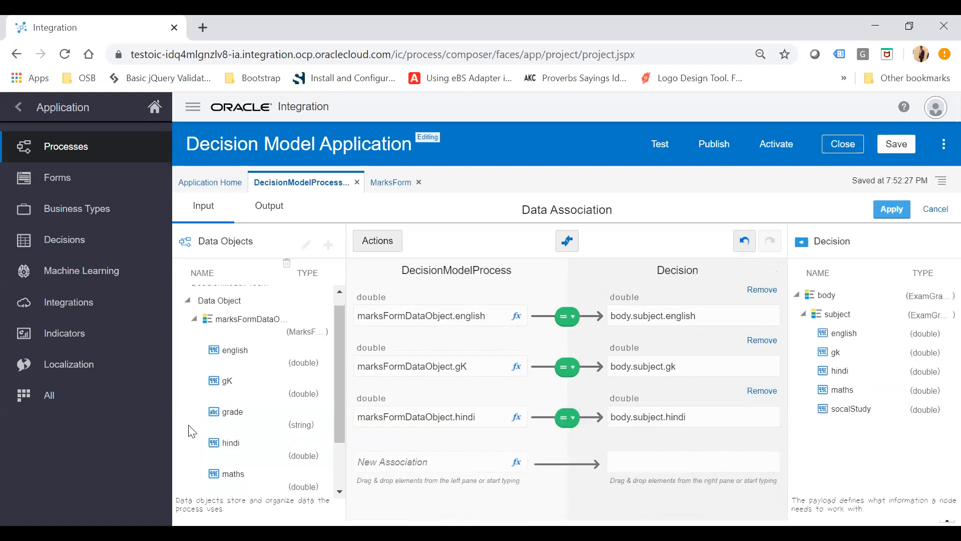
Map marksFormDataObject.maths to body.subject.maths and marksFormDataObject.socialStudy to body.subject.socalStudy.
scroll(192, 431, "down", 2)
left_click_drag(239, 410, 389, 471)
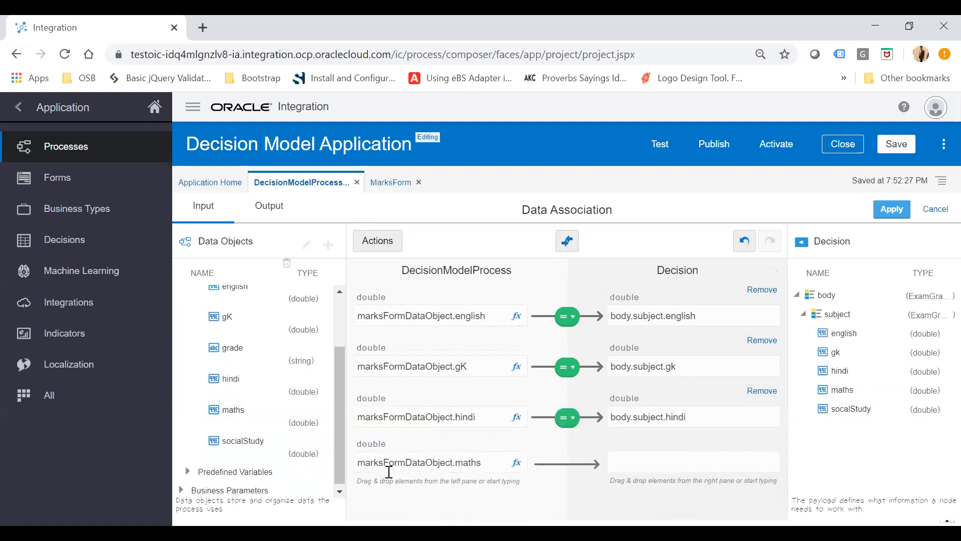
left_click_drag(841, 390, 687, 467)
left_click_drag(229, 440, 343, 497)
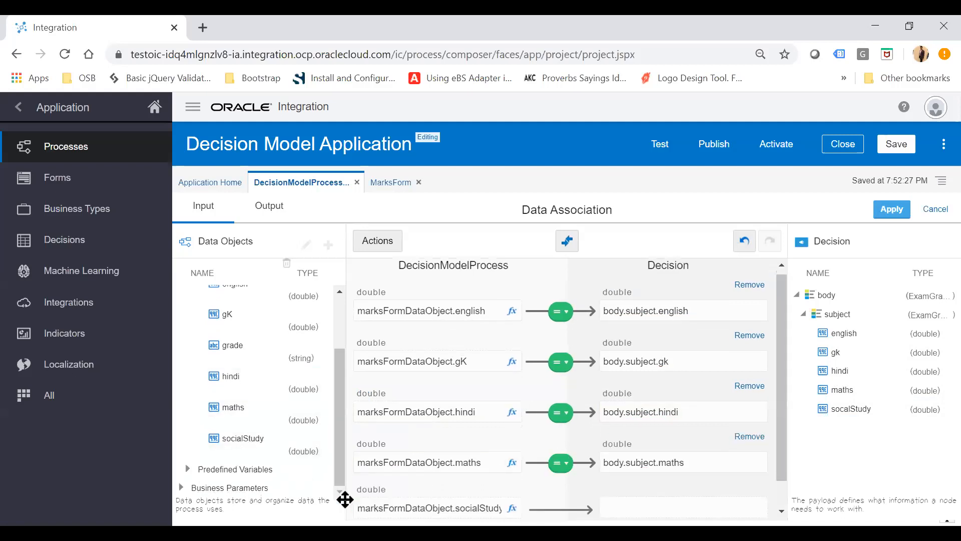
left_click_drag(857, 409, 688, 477)
left_click(412, 397)
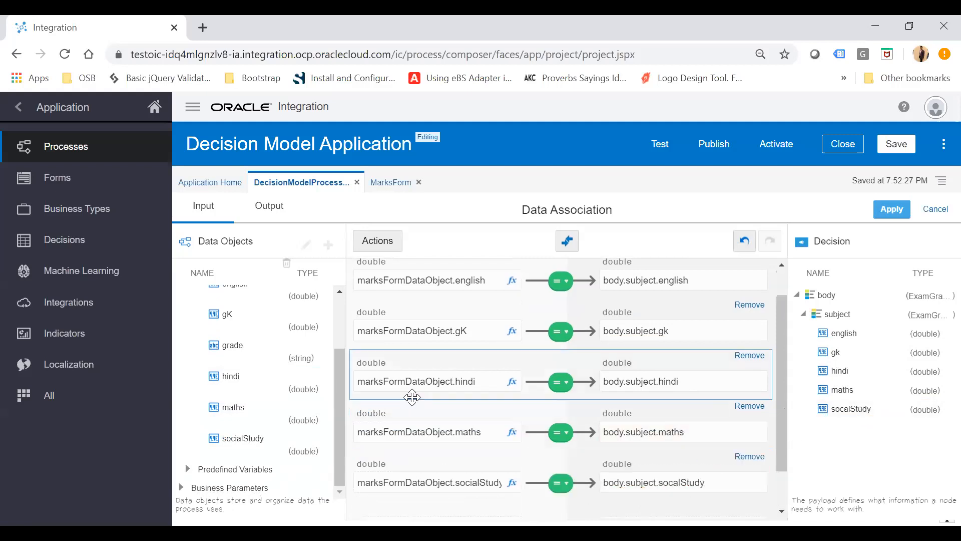
In the output association, map bodyOutput.interpretation to marksFormDataObject.grade and apply the data associations.
left_click(273, 214)
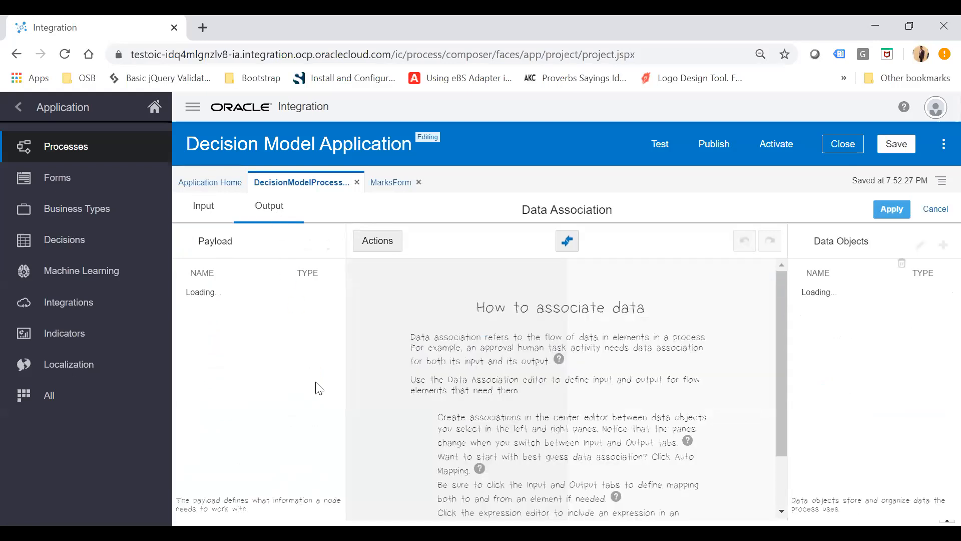
left_click(180, 295)
left_click(187, 314)
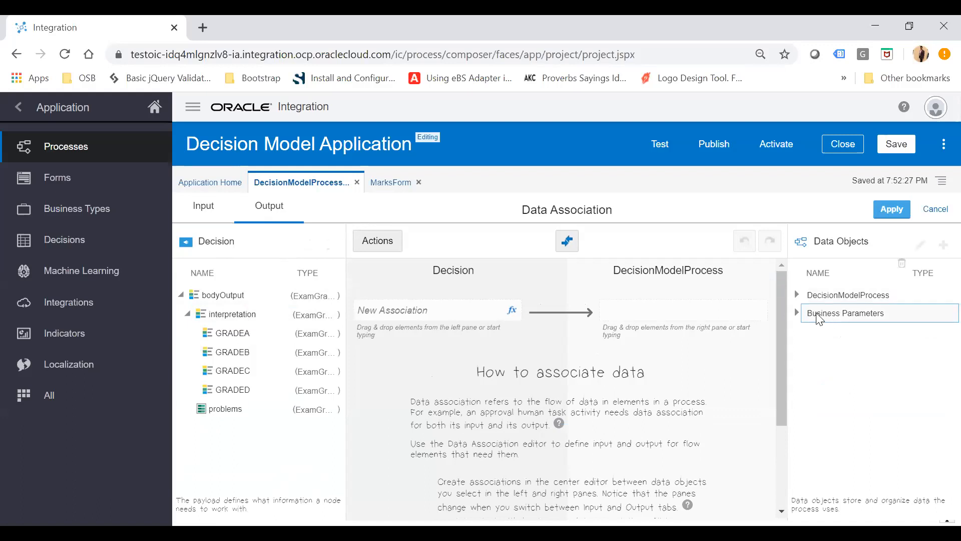
left_click(797, 295)
left_click(804, 313)
left_click(810, 331)
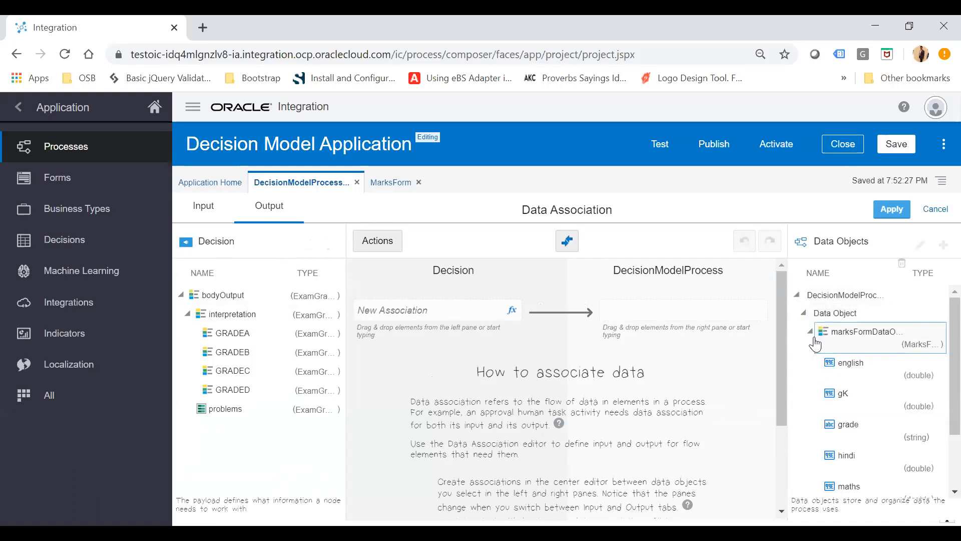
left_click_drag(881, 433, 698, 317)
left_click_drag(232, 313, 403, 313)
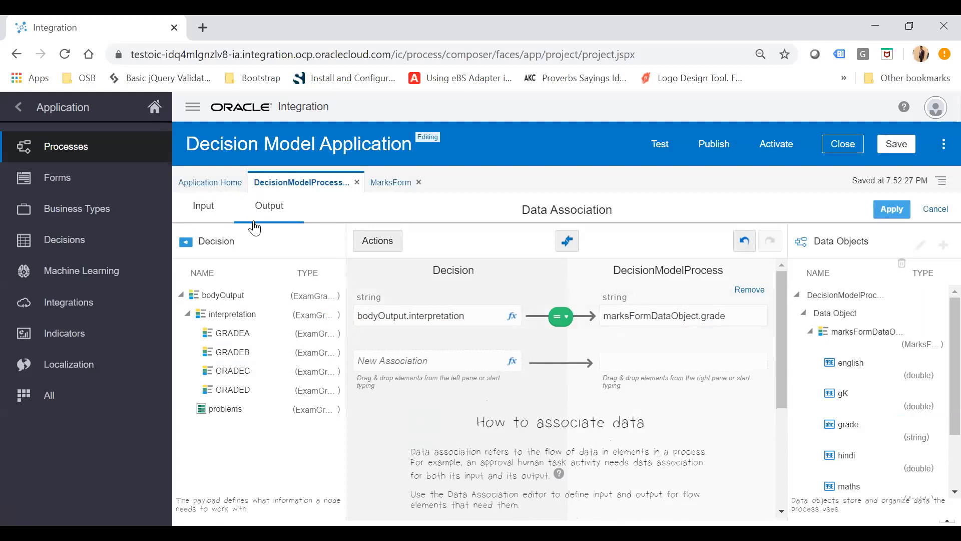
left_click(891, 209)
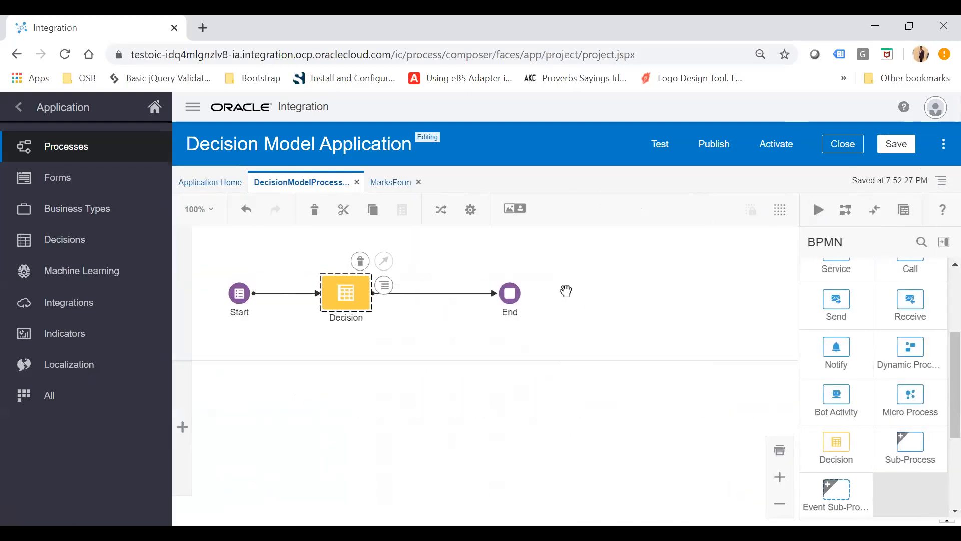
Insert a Submit user task on the flow between Decision and End.
scroll(877, 360, "up", 5)
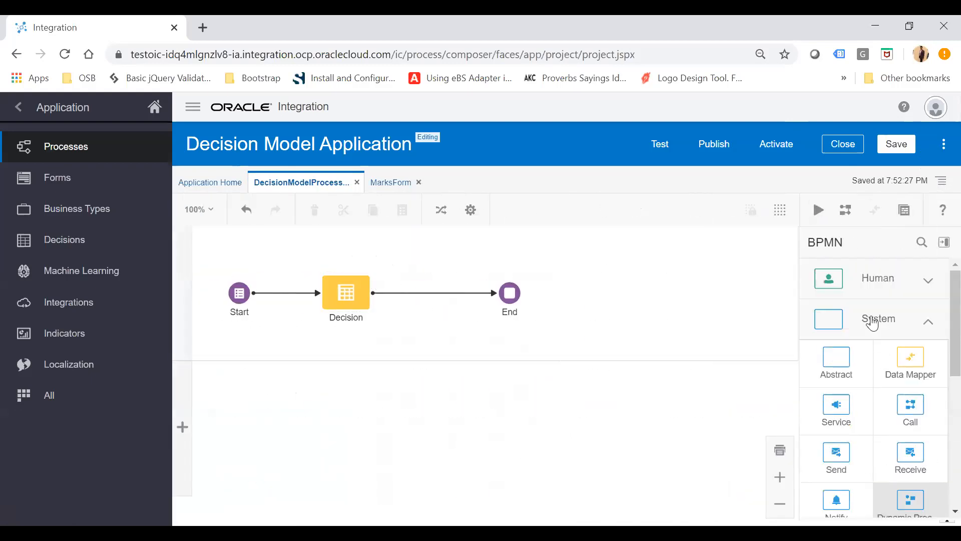
left_click(882, 279)
left_click_drag(838, 326, 444, 288)
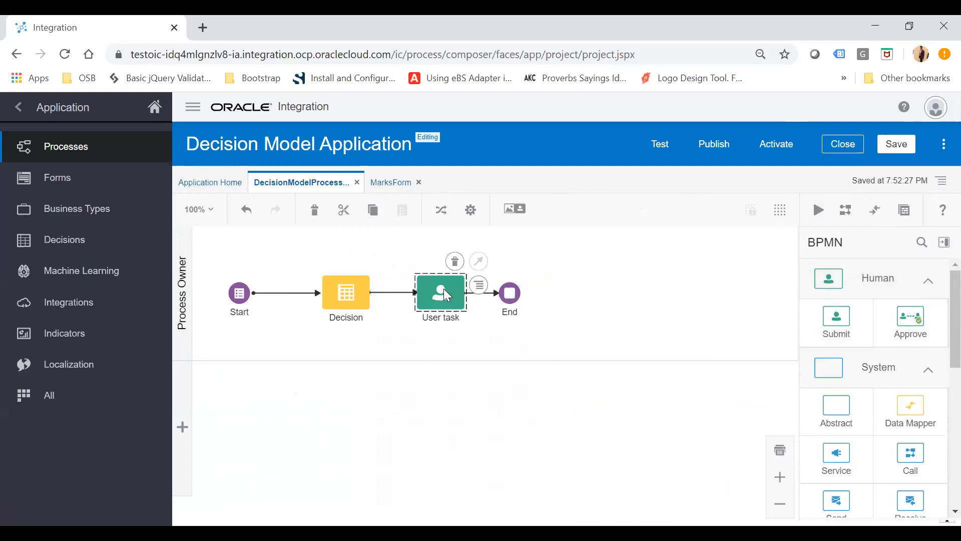
Set the user task's form to MarksForm.
left_click(478, 287)
left_click(512, 314)
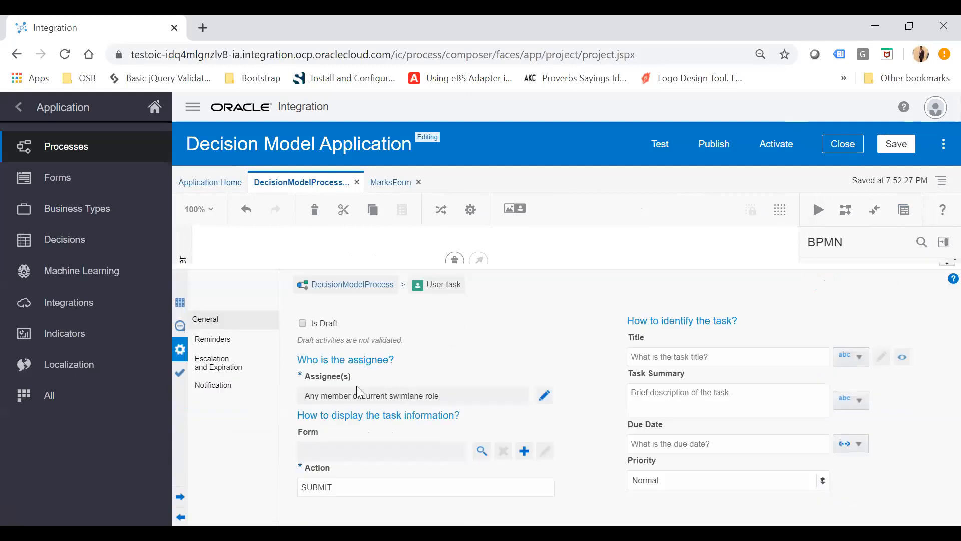
left_click(482, 451)
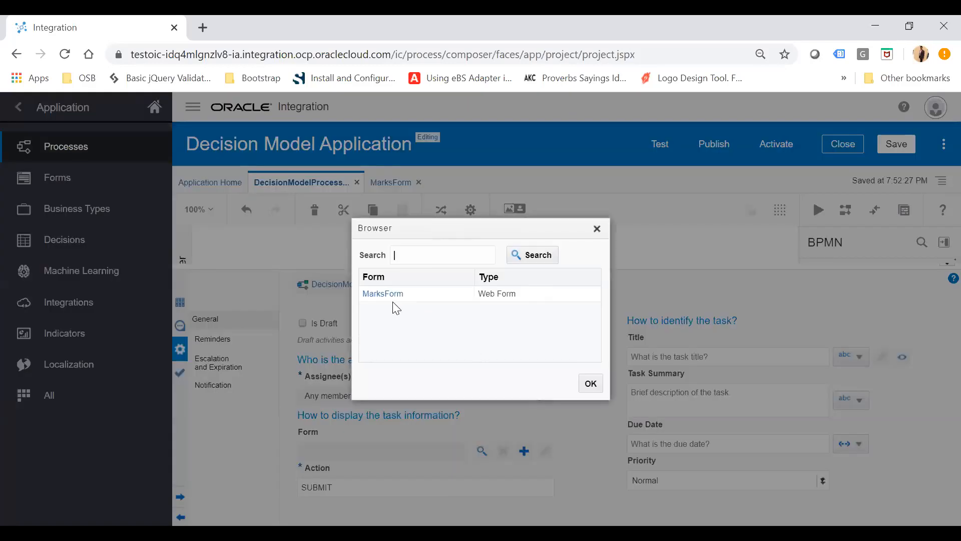
left_click(383, 295)
left_click(590, 385)
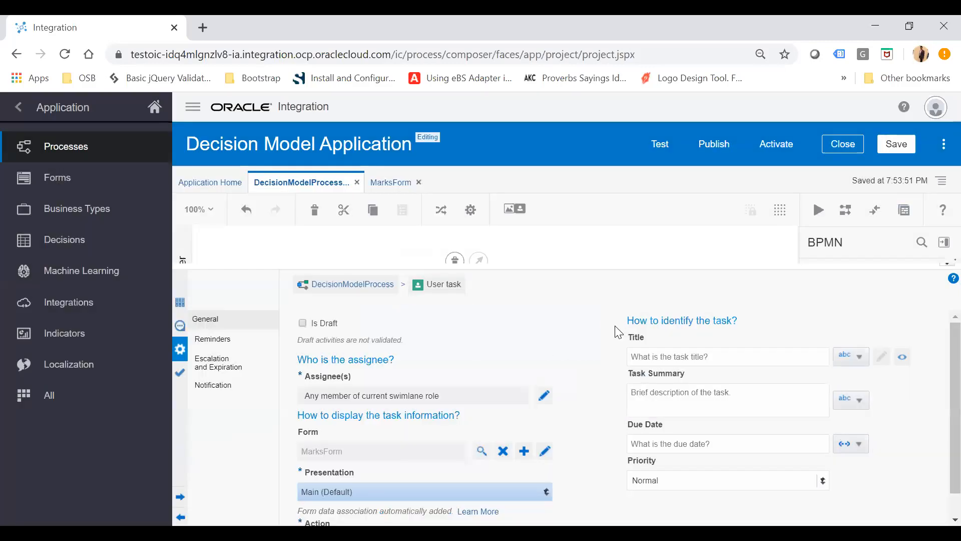
left_click(941, 264)
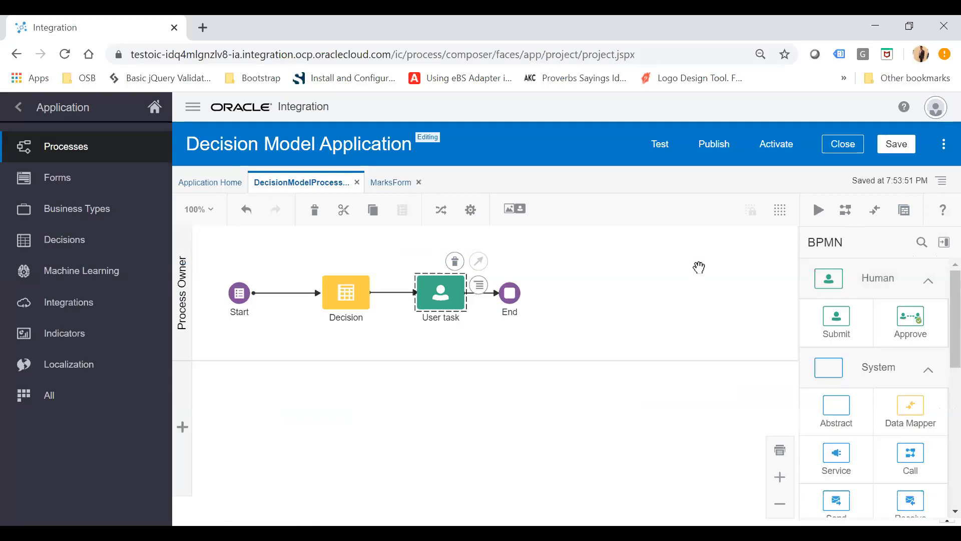
Save and publish the application with snapshot v1.0 and the comment Initial Draft.
left_click(898, 155)
left_click(716, 146)
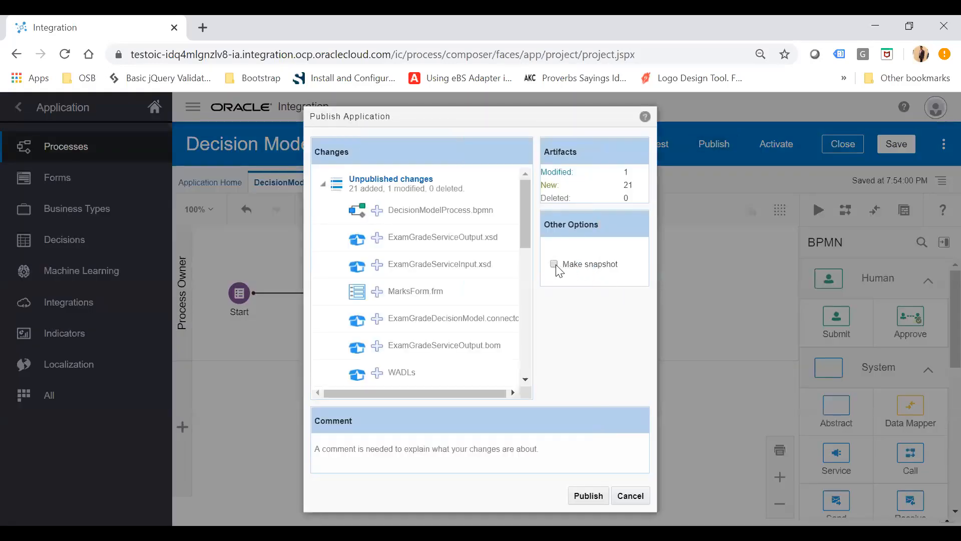
left_click(554, 264)
left_click(594, 289)
type("v1.0")
left_click(387, 461)
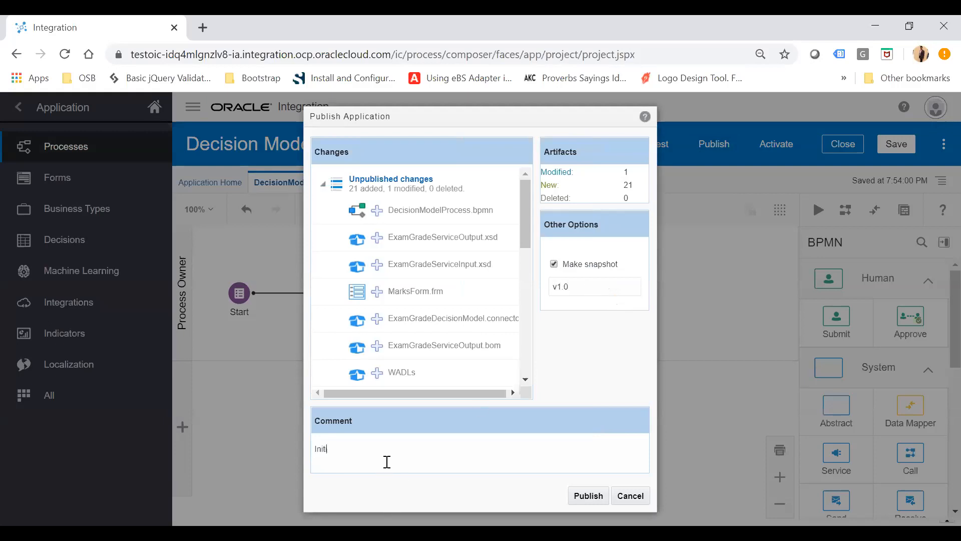
type("Initial Draft")
left_click(585, 496)
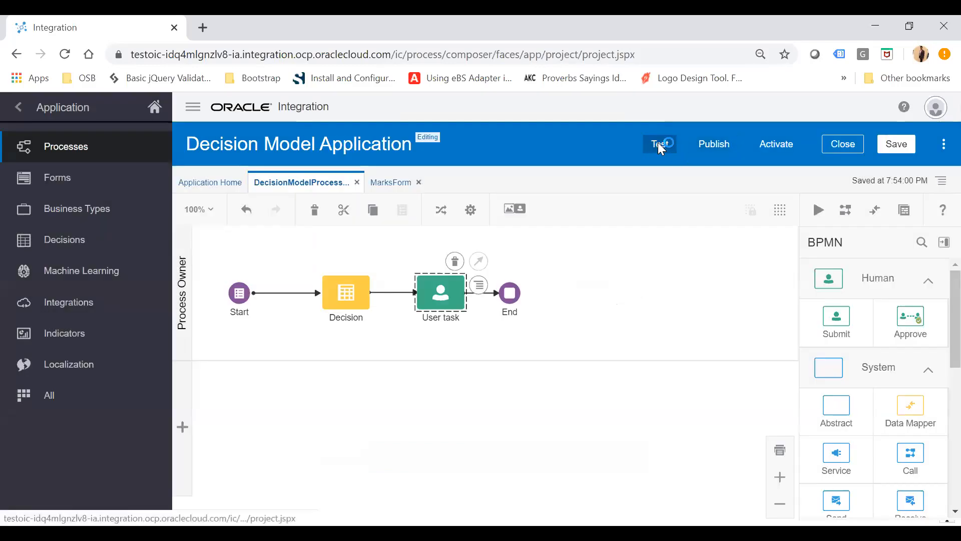
Activate the current application version for testing.
left_click(660, 145)
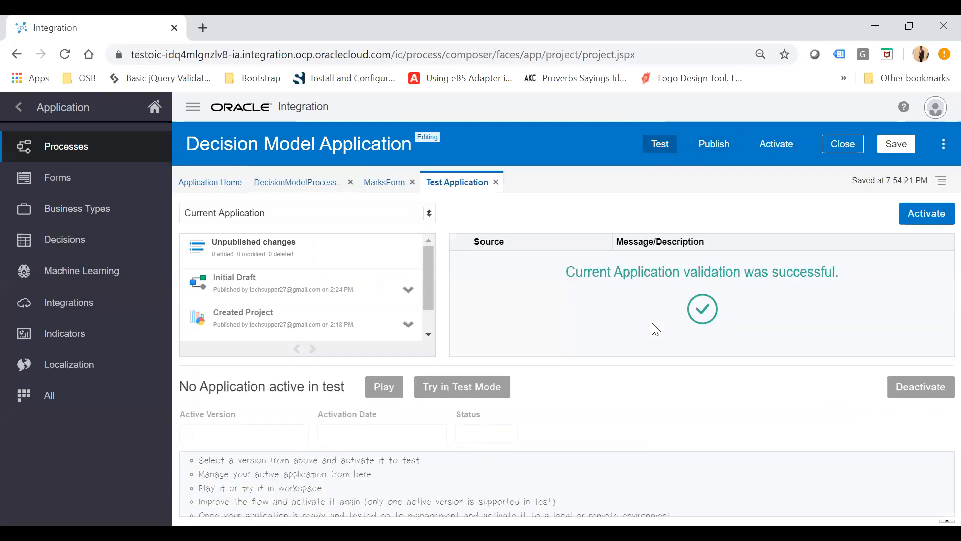
left_click(924, 217)
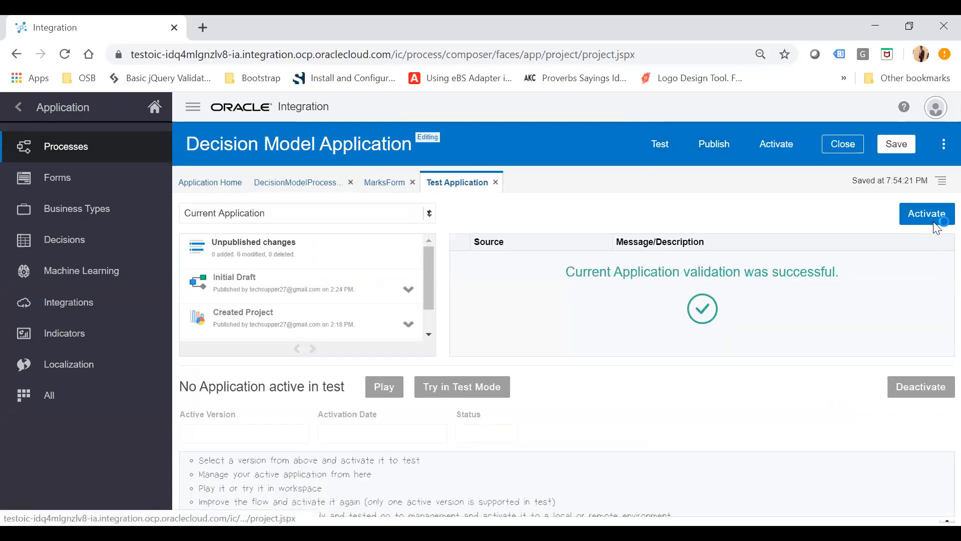
left_click(587, 349)
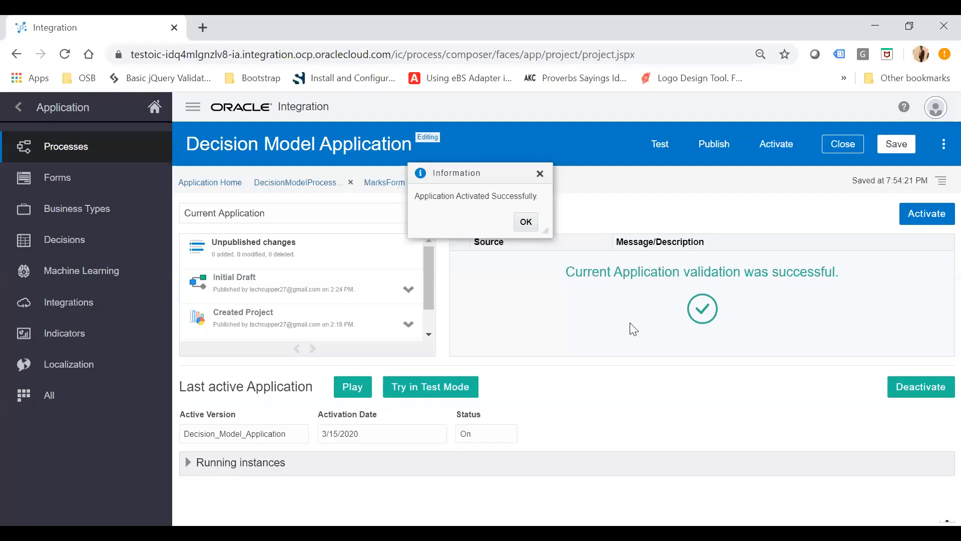
left_click(531, 228)
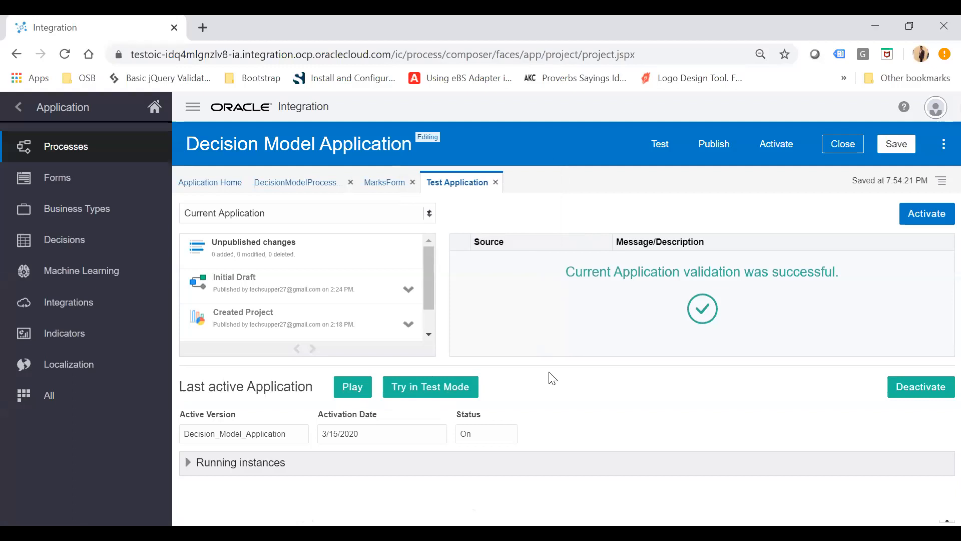
Play the application and start DecisionModelProcess from its Start event.
left_click(349, 393)
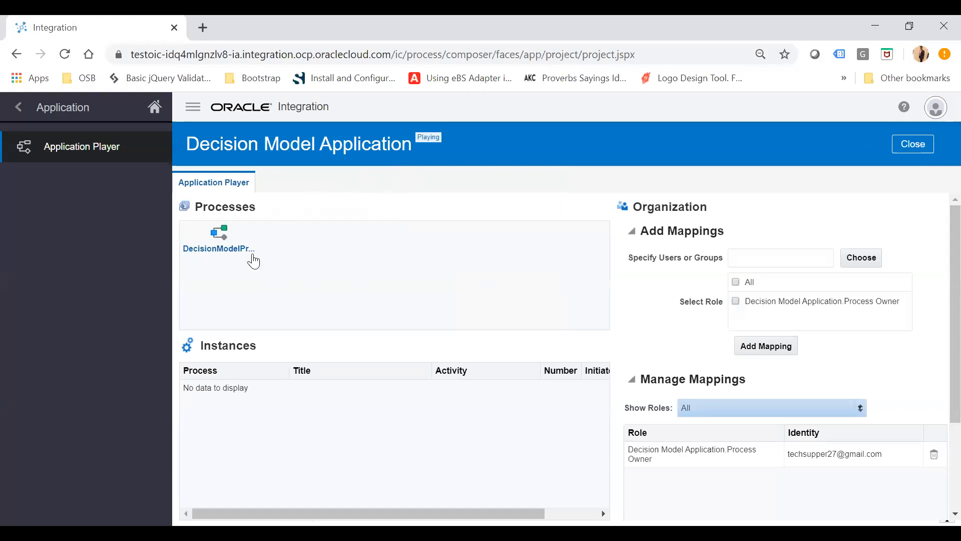
left_click(220, 250)
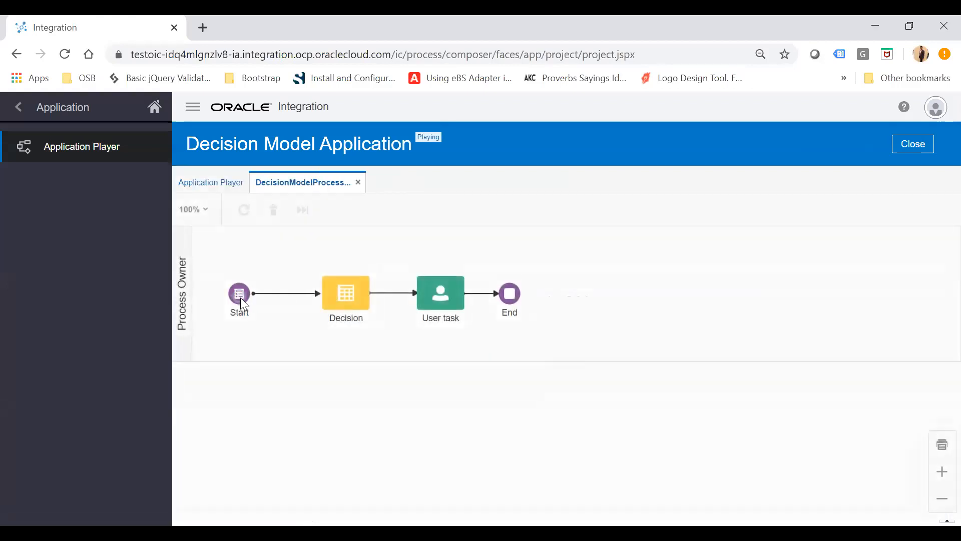
left_click(241, 297)
left_click(534, 297)
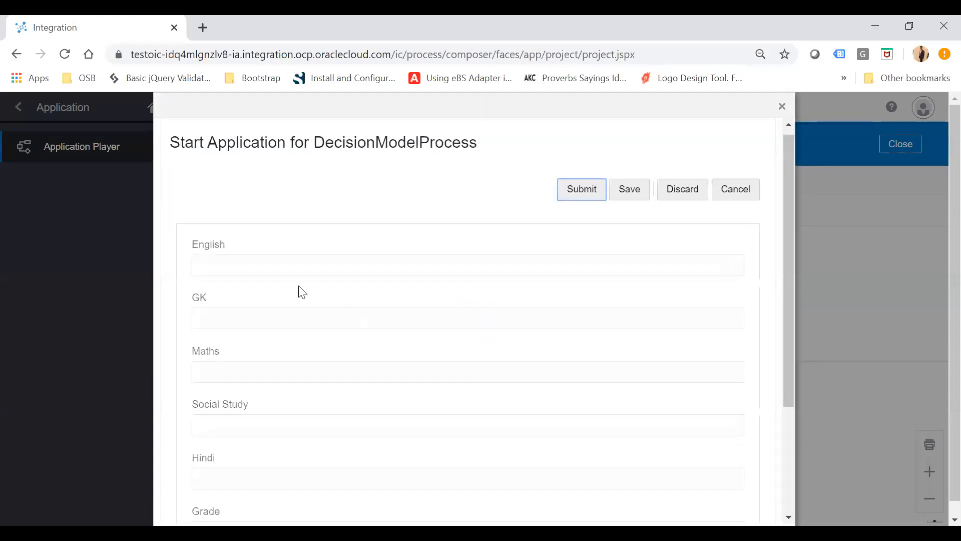
Fill the marks form with English 45, GK 33, Maths 60, Social Study 70, Hindi 90 and submit it.
left_click(265, 258)
type("45")
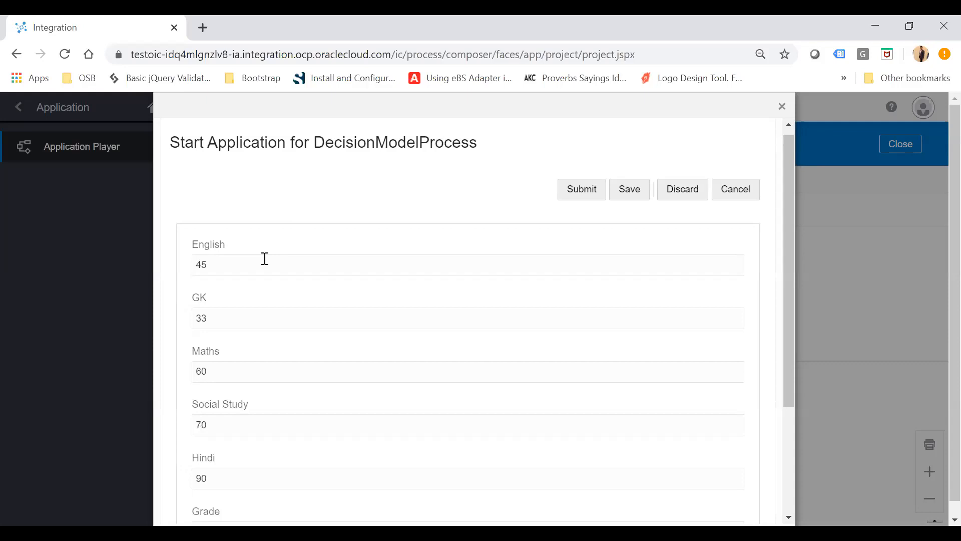
left_click(582, 197)
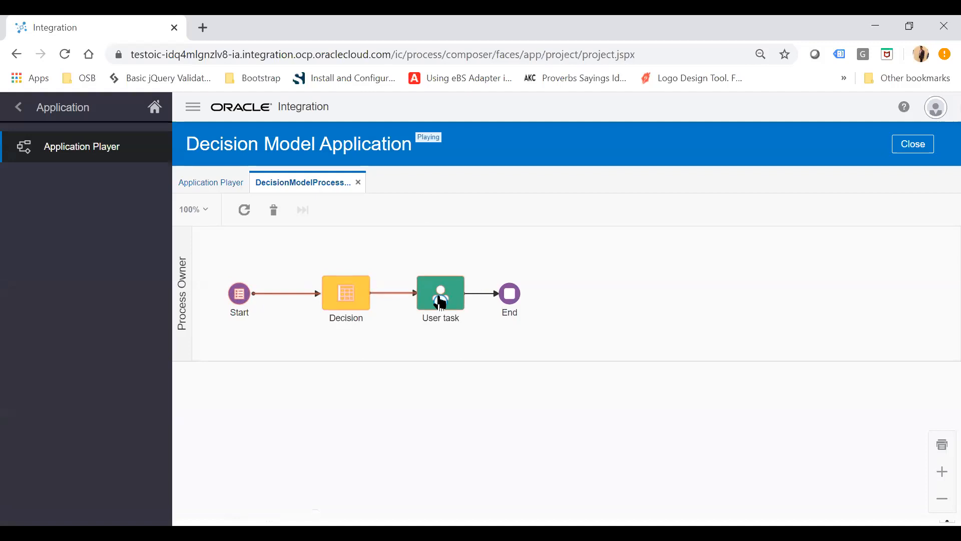
Open the user task's form as the process owner and review the grade field.
left_click(439, 305)
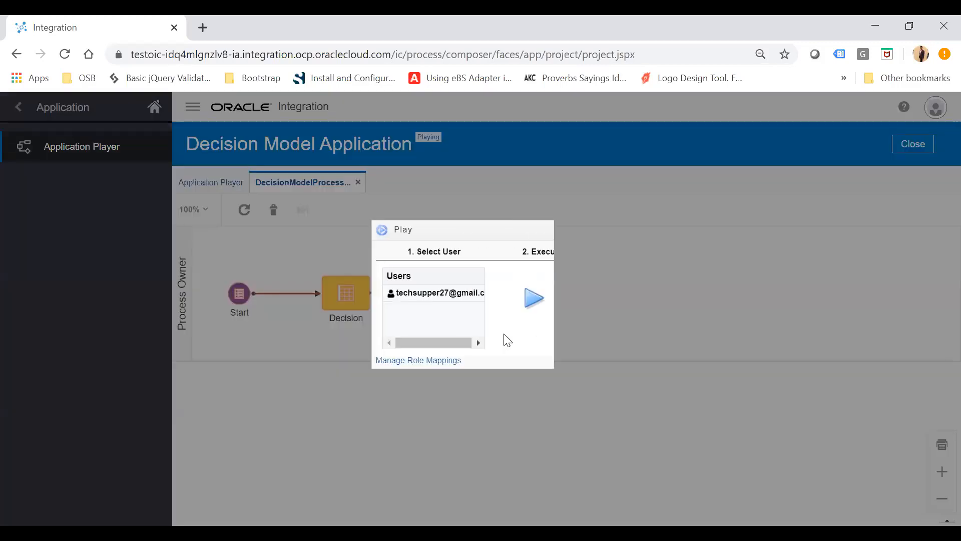
left_click(532, 311)
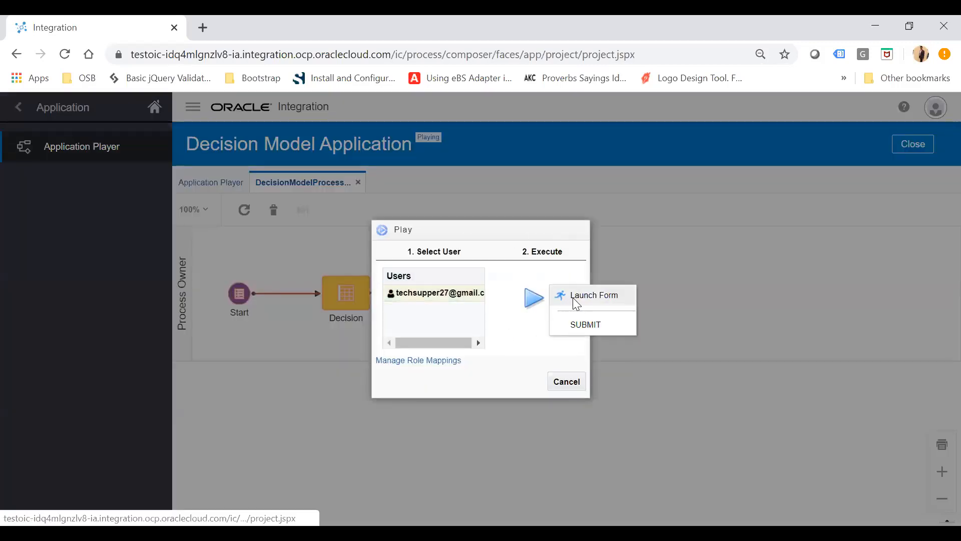
left_click(586, 324)
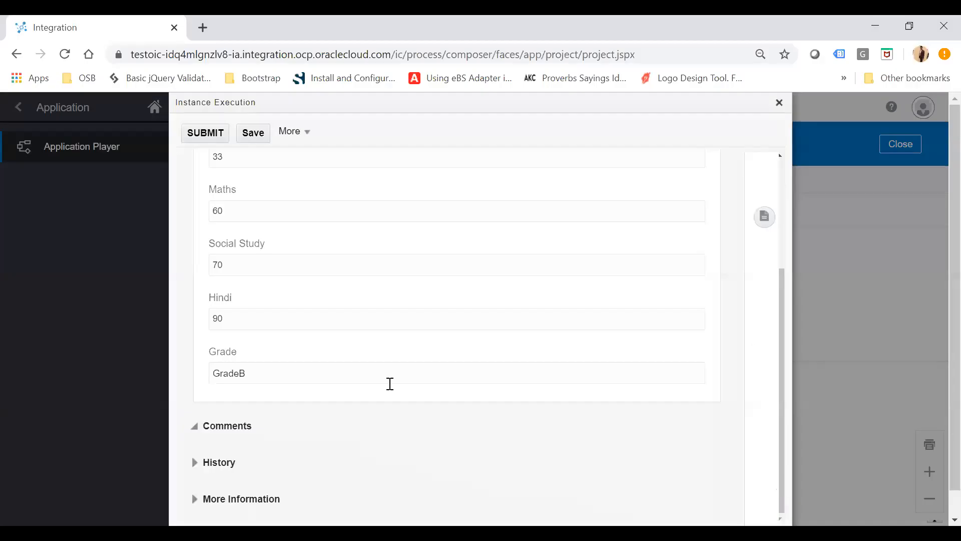
double_click(217, 373)
scroll(455, 326, "up", 2)
scroll(458, 331, "up", 3)
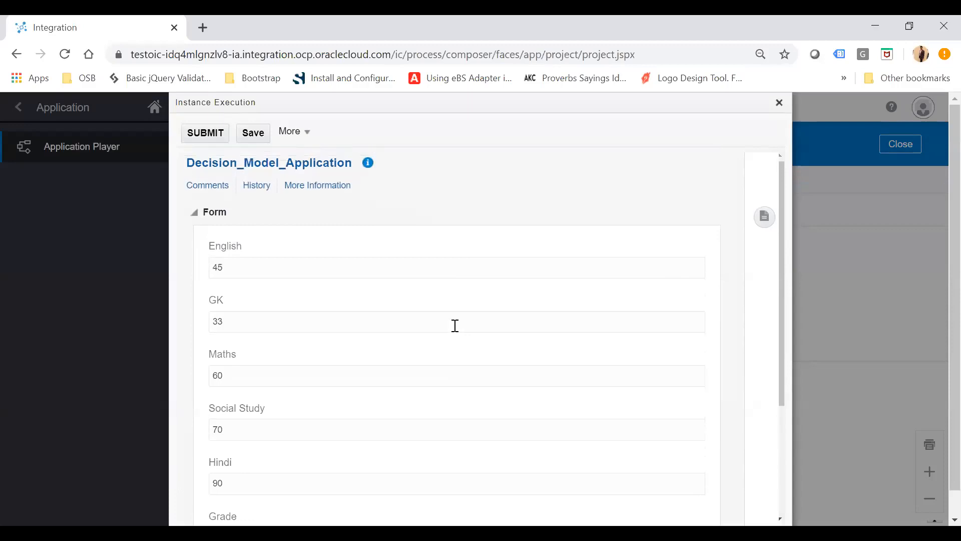
left_click(779, 102)
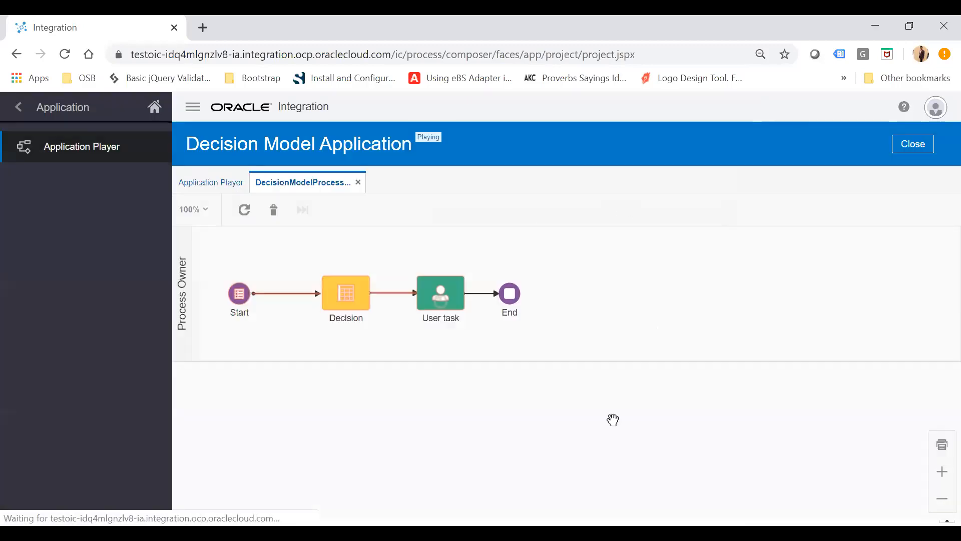